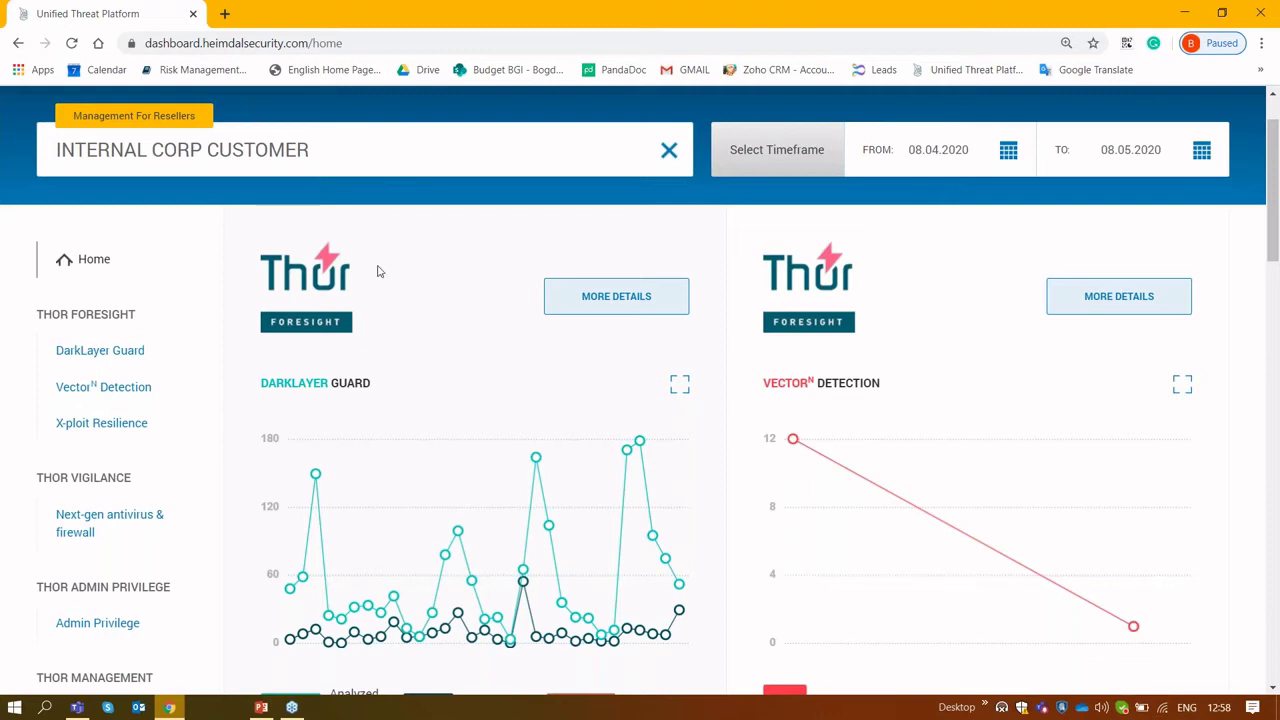
Open the DarkLayer Guard overview for the customer and view its per-hostname listing
scroll(388, 275, up, 1)
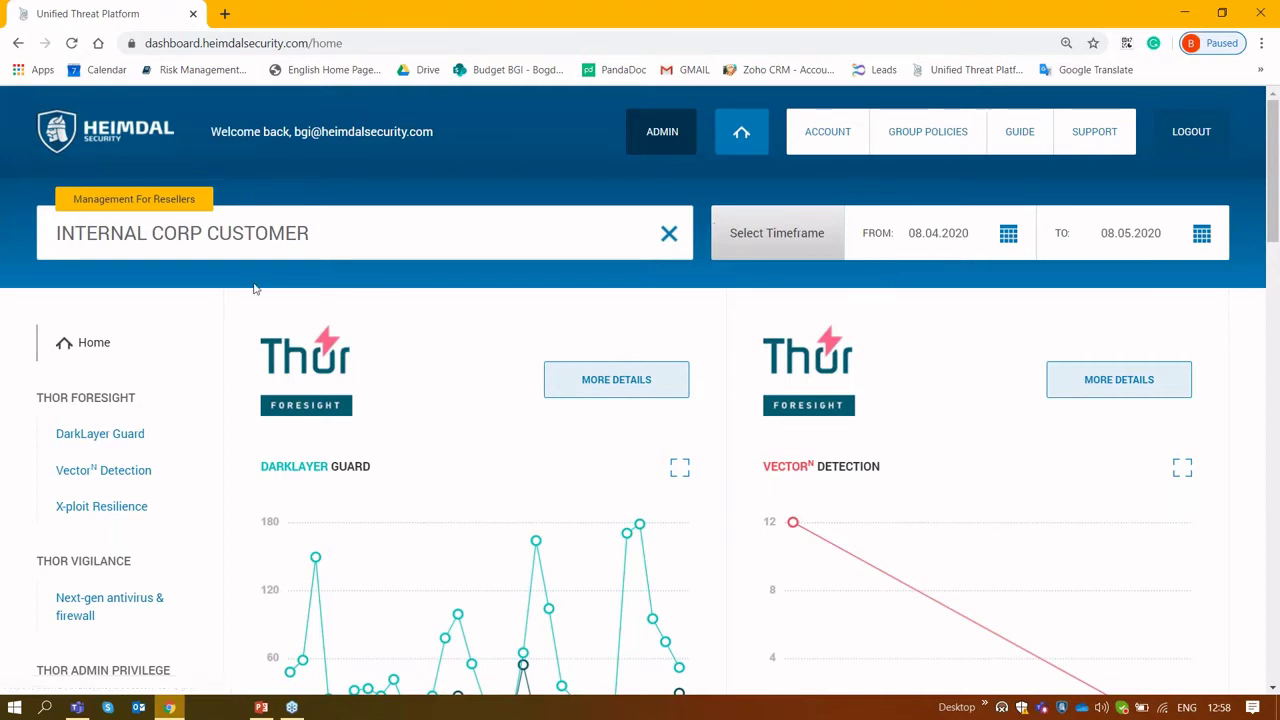
scroll(245, 330, down, 1)
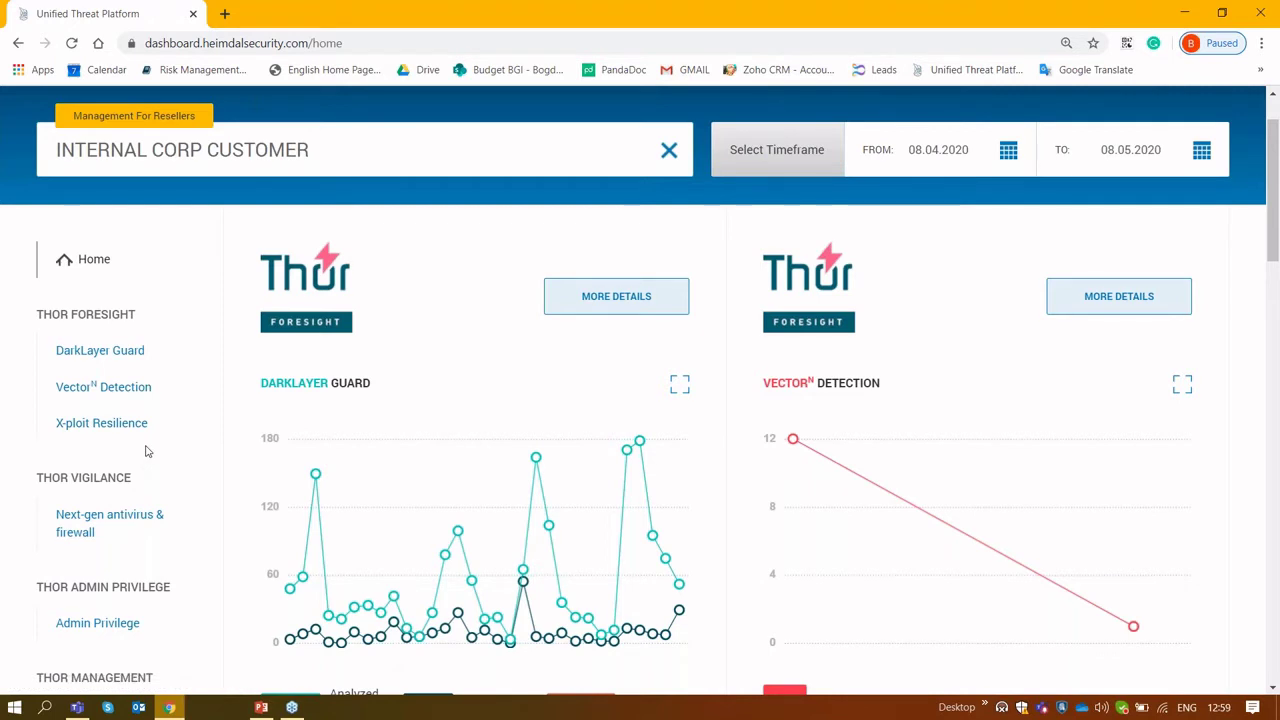
click(128, 353)
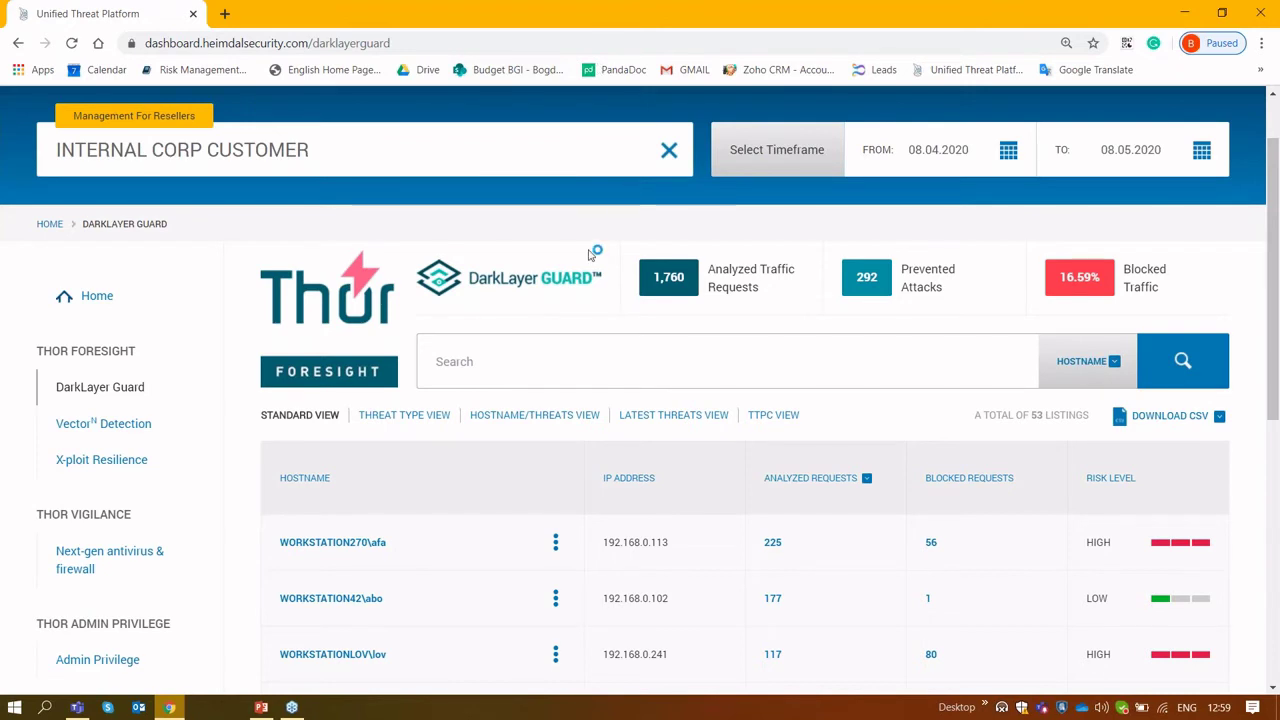
scroll(685, 428, down, 1)
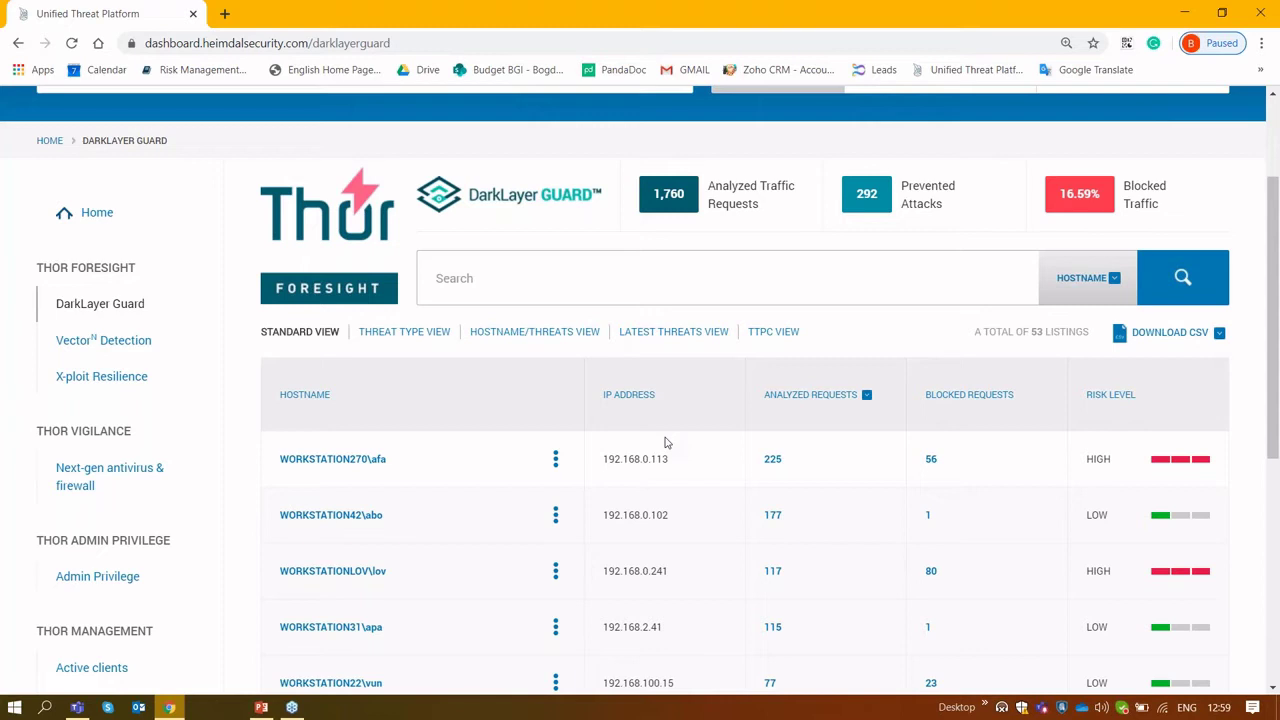
Open the analyzed requests of WORKSTATION270 and review its DarkLayer Guard entries
click(768, 459)
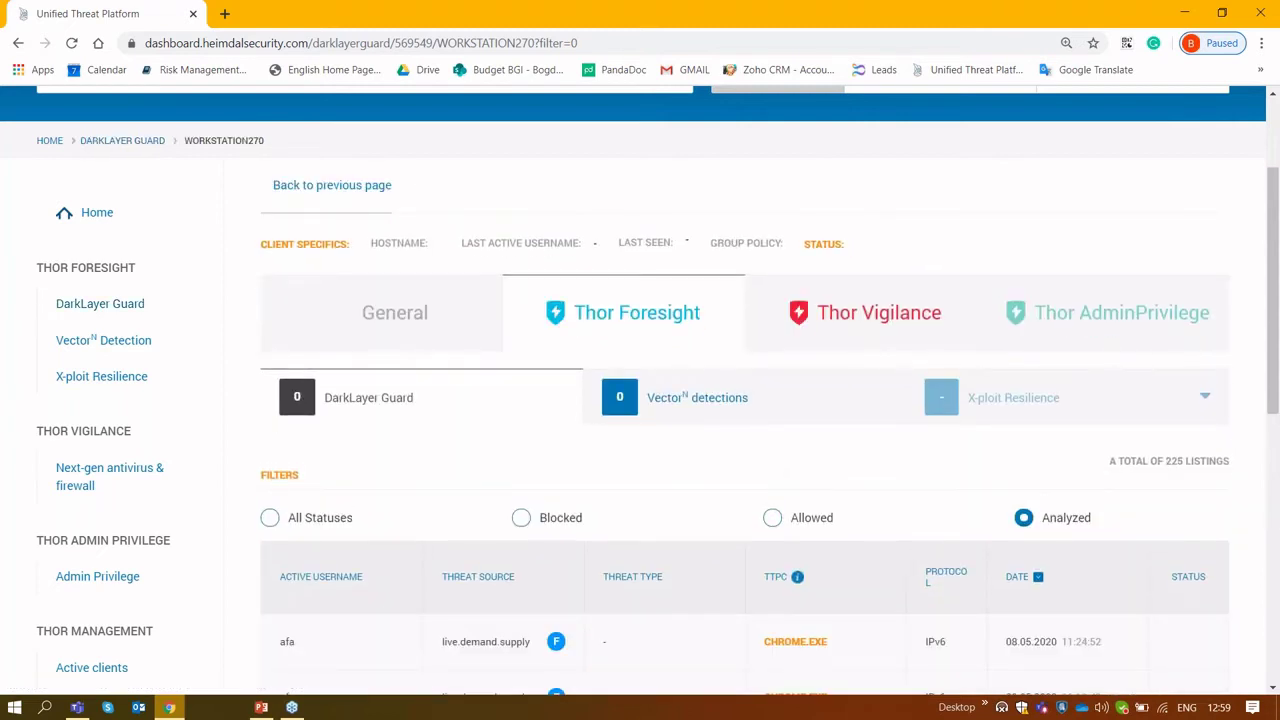
scroll(734, 449, down, 3)
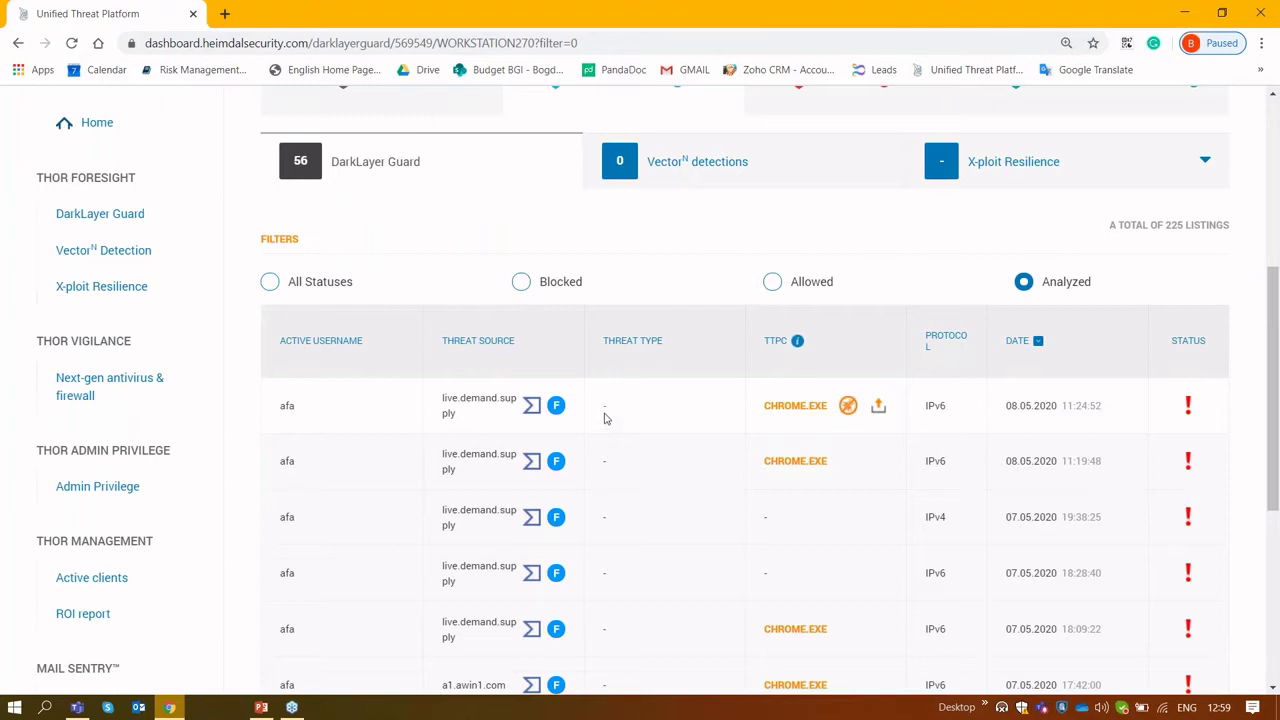
scroll(1142, 383, up, 2)
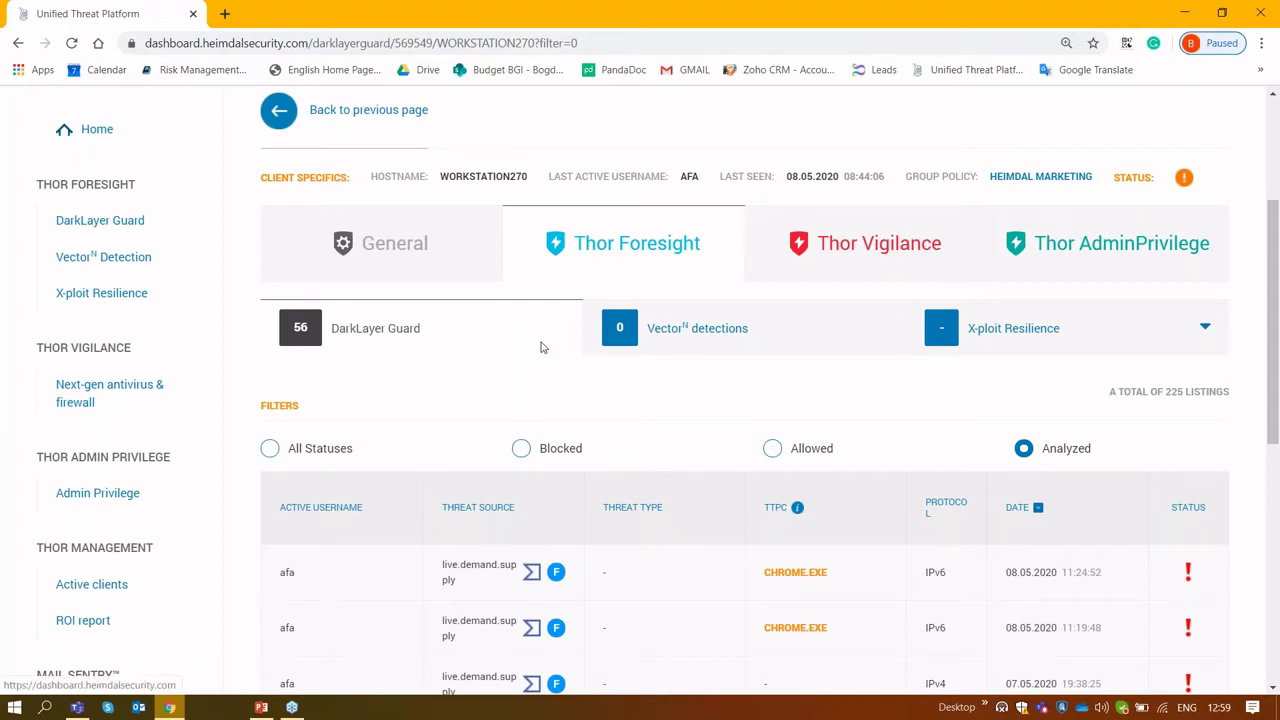
Open Group Policies in a separate browser tab and open the Heimdal Support policy for editing
scroll(545, 345, up, 3)
right_click(957, 134)
click(965, 150)
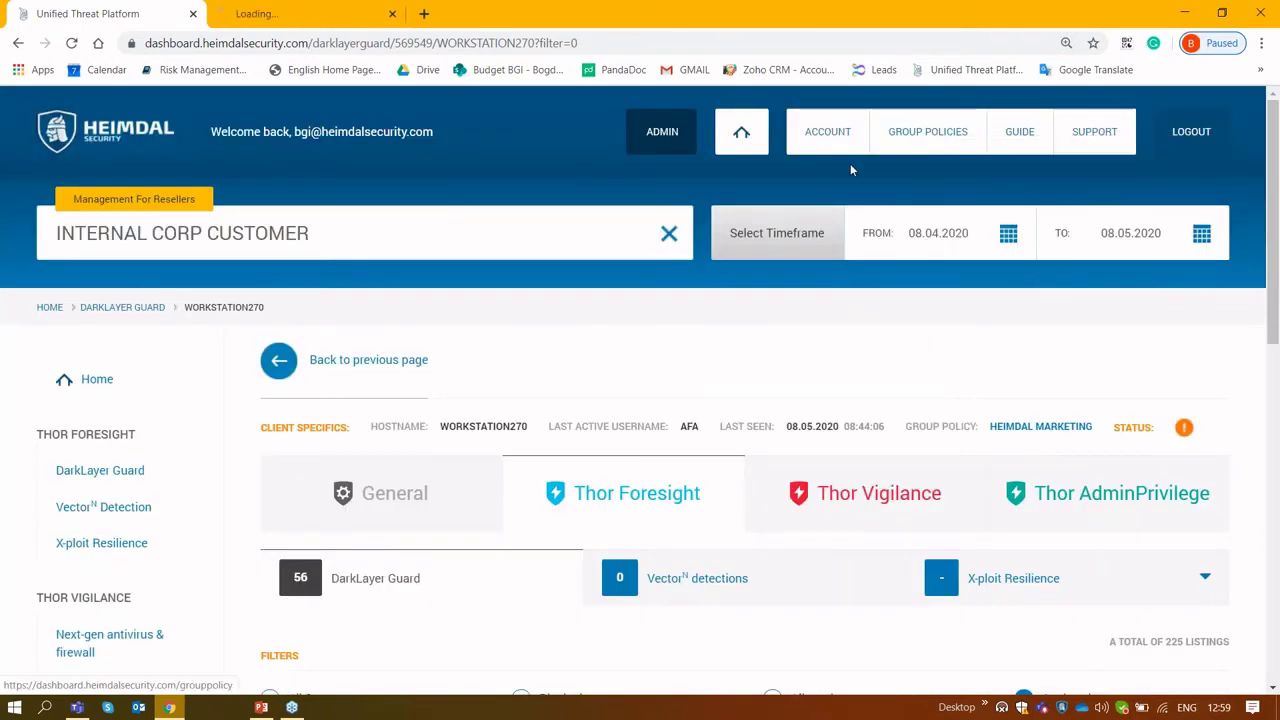
click(290, 14)
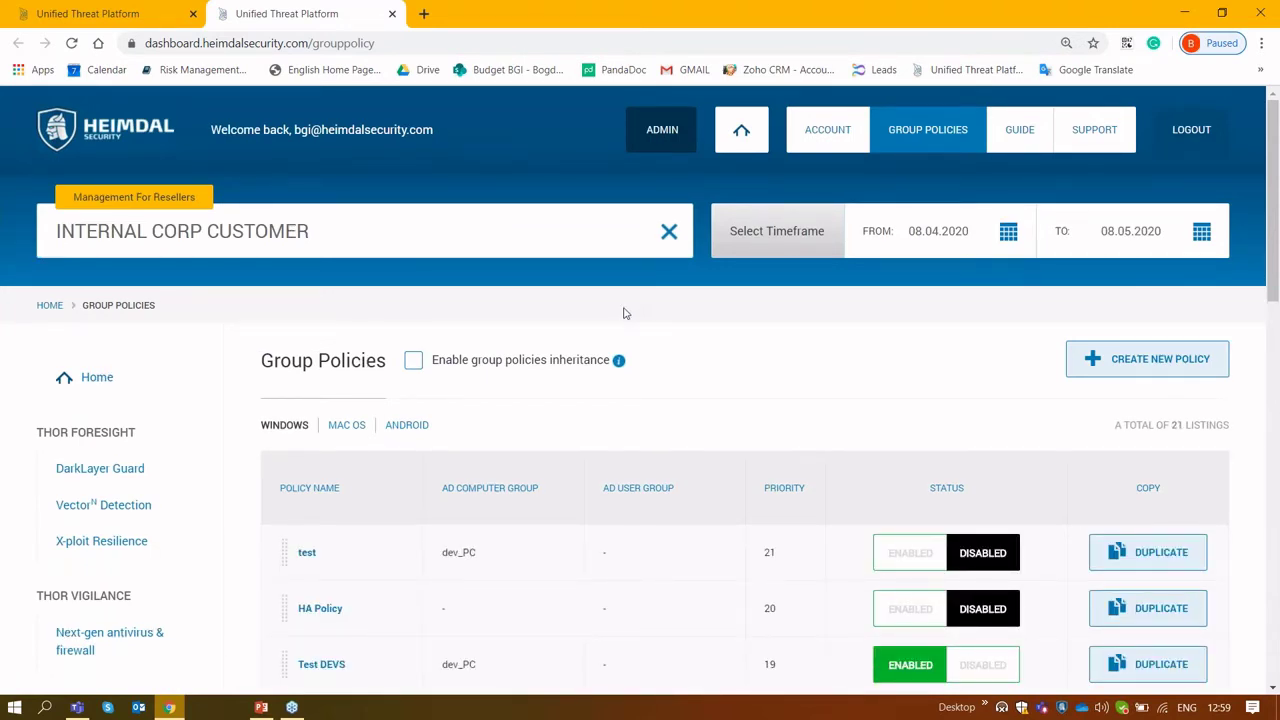
scroll(624, 313, down, 1)
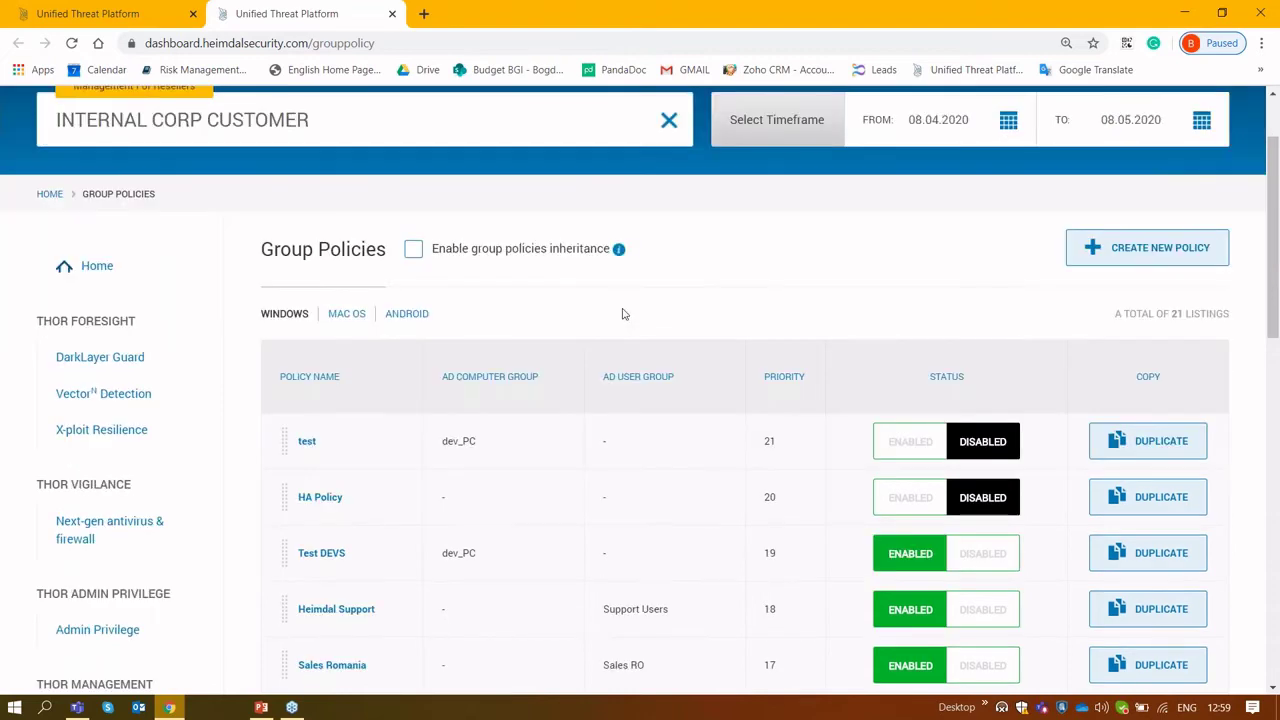
scroll(622, 314, down, 2)
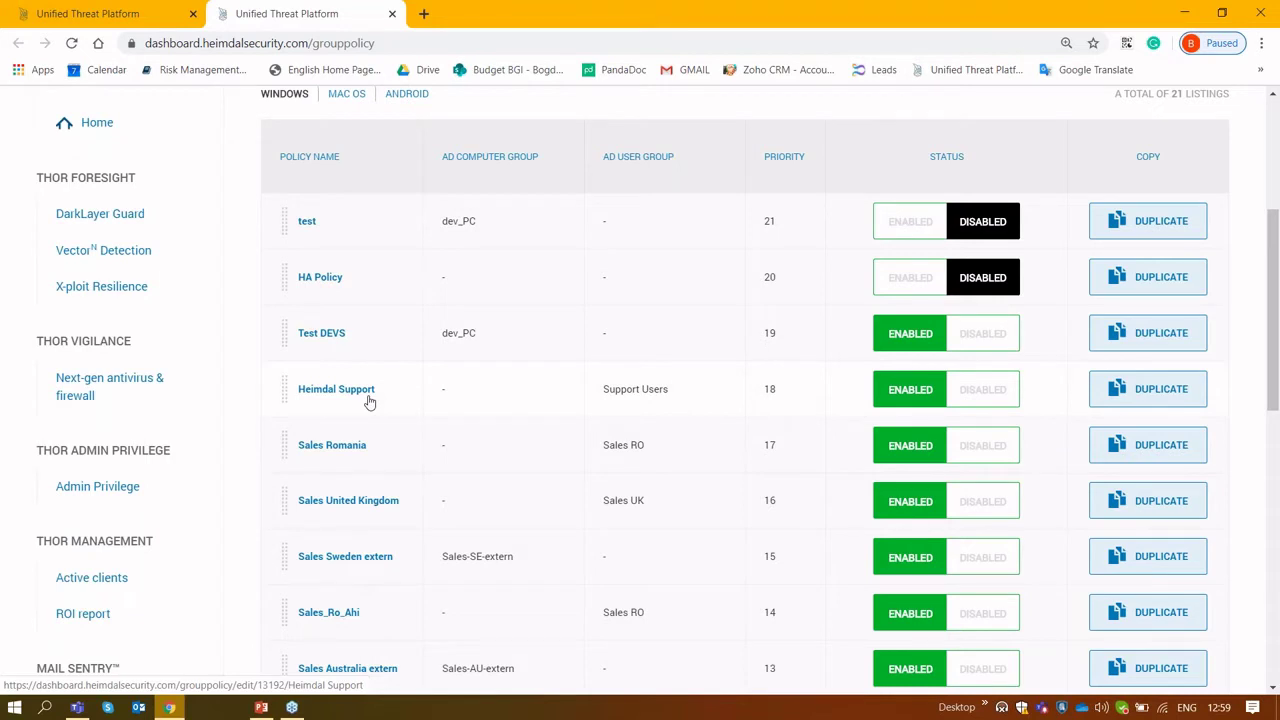
click(369, 401)
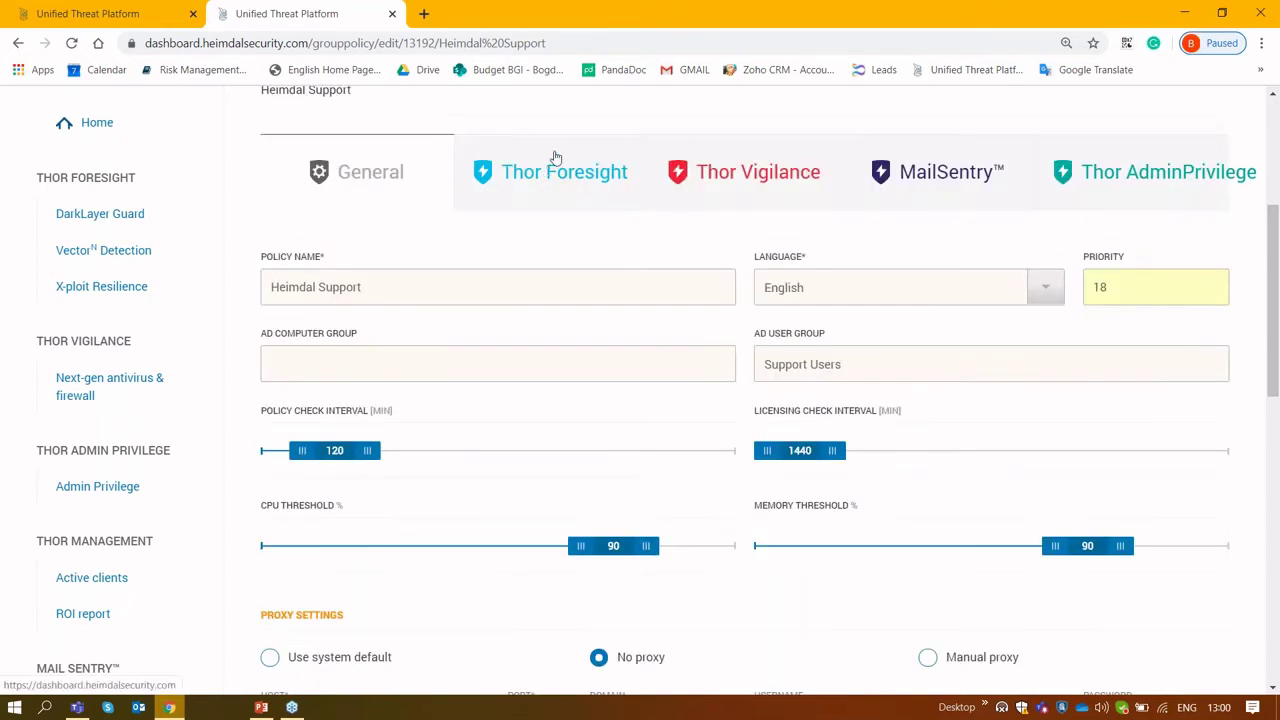
In the policy's Thor Foresight DarkLayer Guard settings, enable the domains whitelist and the domains blacklist
click(556, 158)
scroll(557, 177, down, 5)
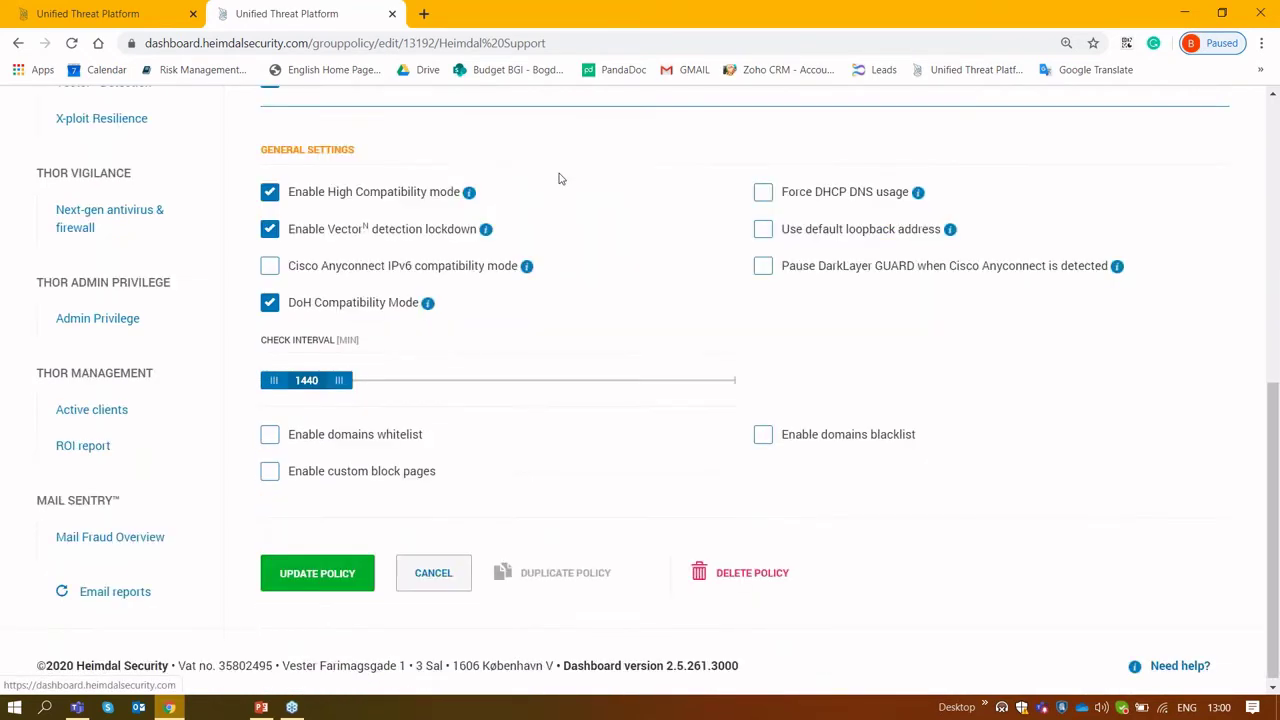
scroll(611, 271, up, 2)
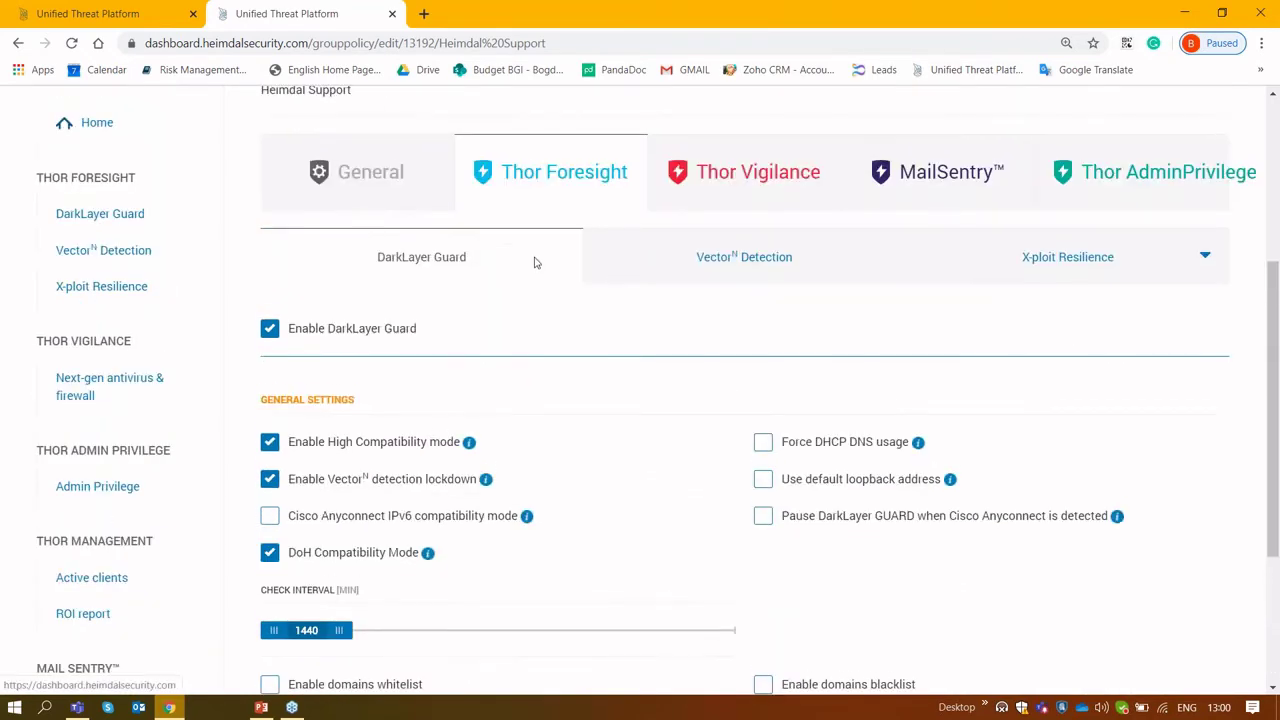
scroll(535, 263, down, 2)
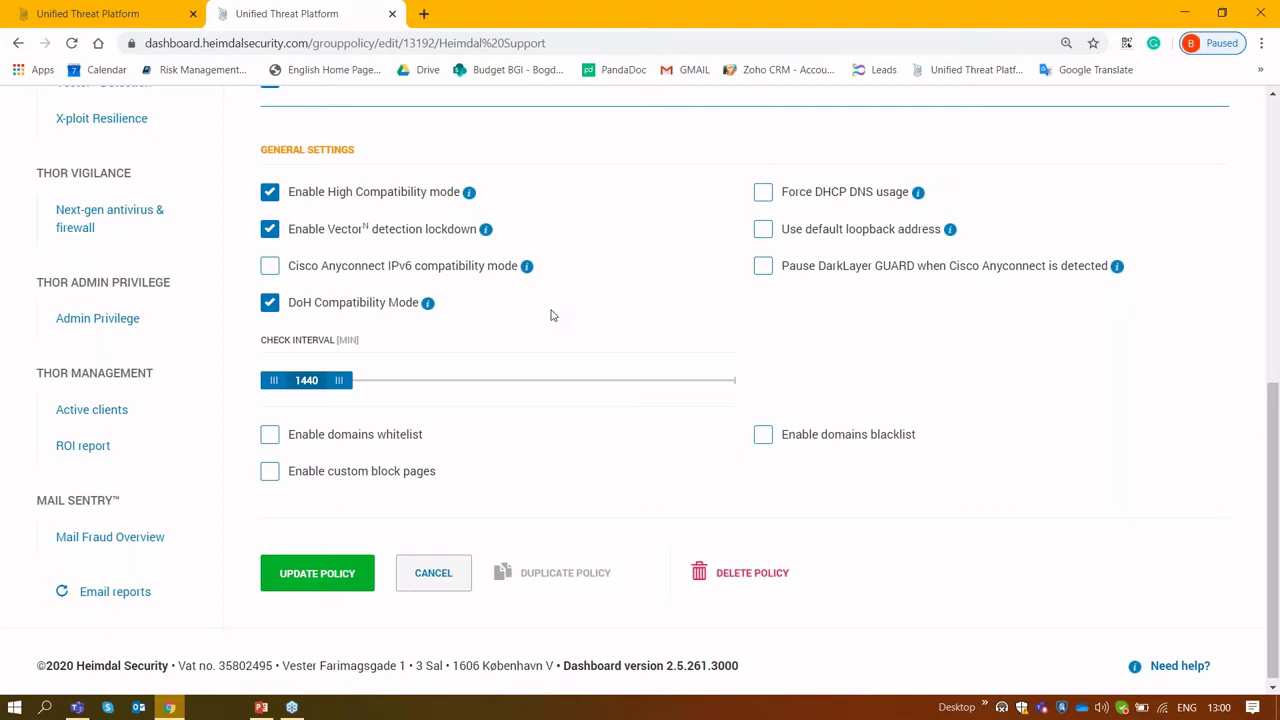
click(408, 434)
click(815, 437)
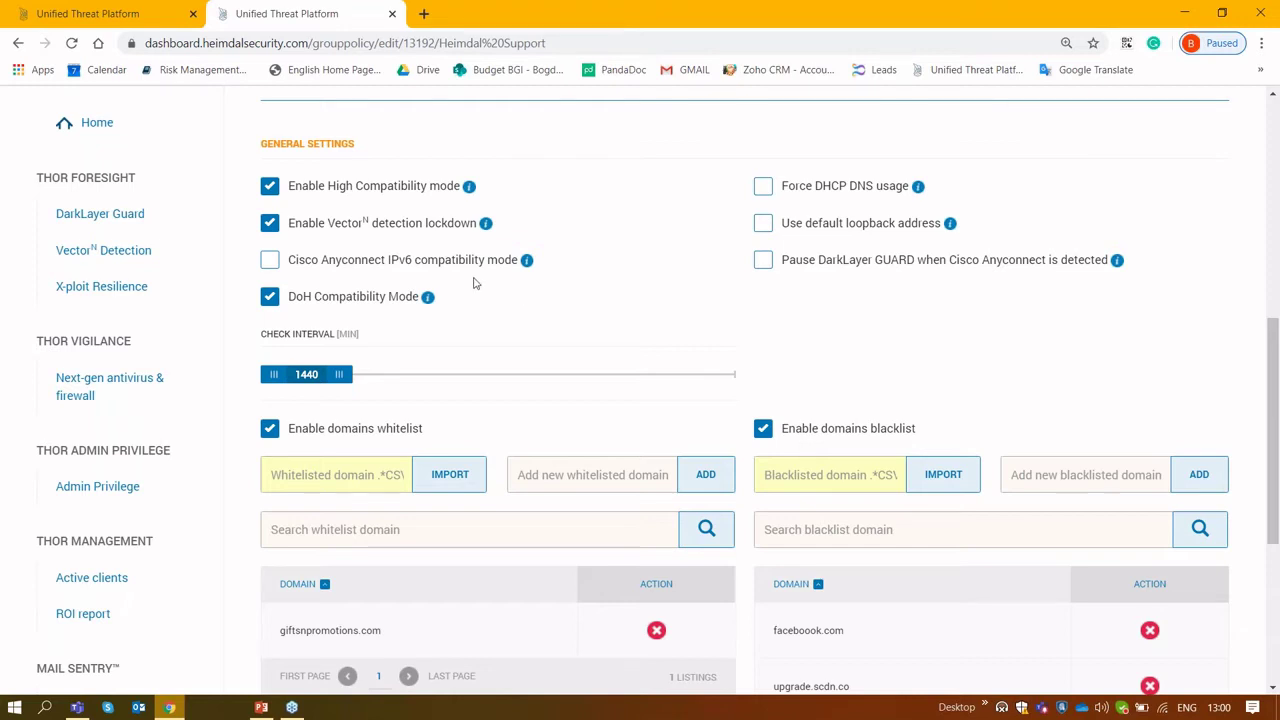
Return to the WORKSTATION270 page and review its analyzed DarkLayer Guard requests and status filters
key(ctrl+Tab)
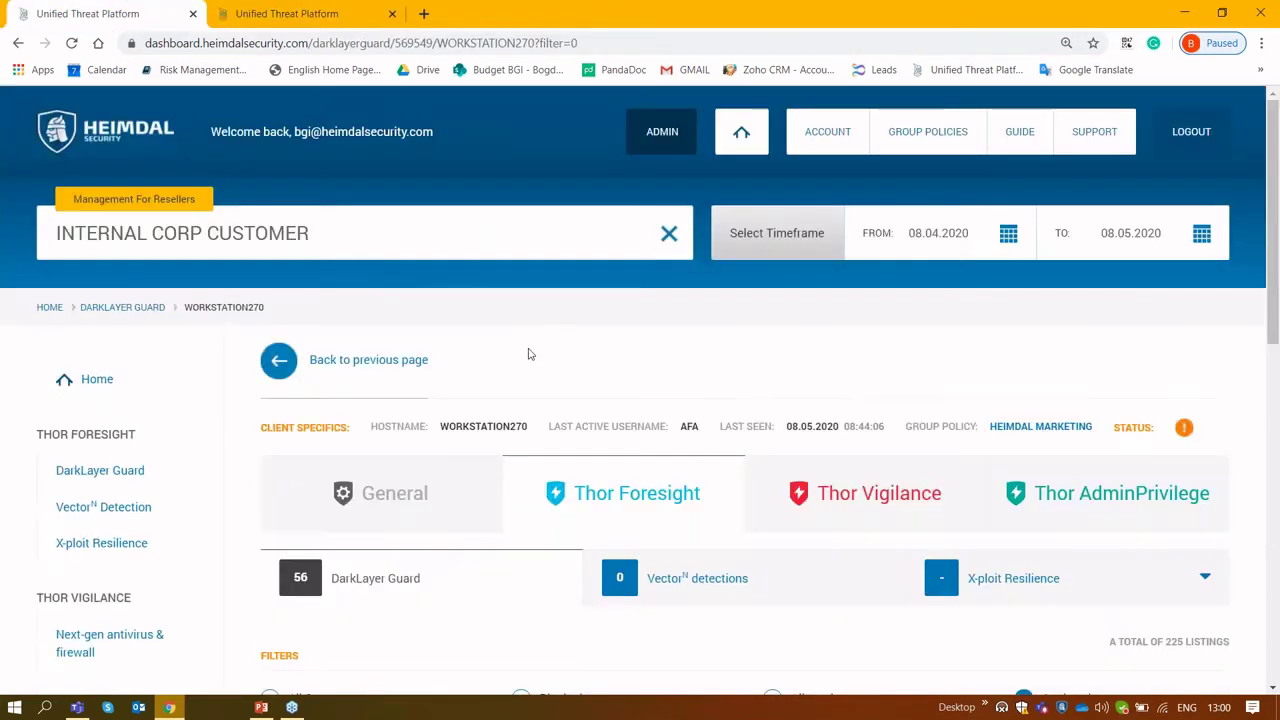
scroll(530, 354, down, 1)
scroll(530, 354, down, 3)
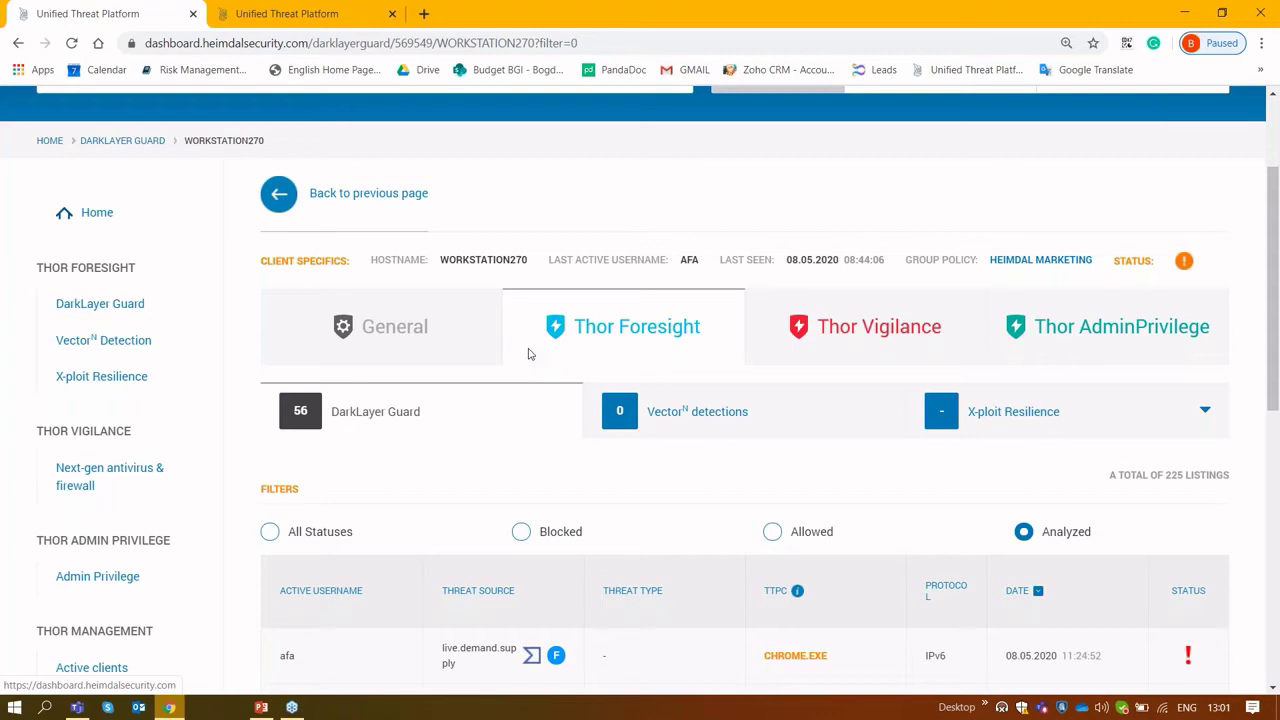
scroll(634, 423, down, 2)
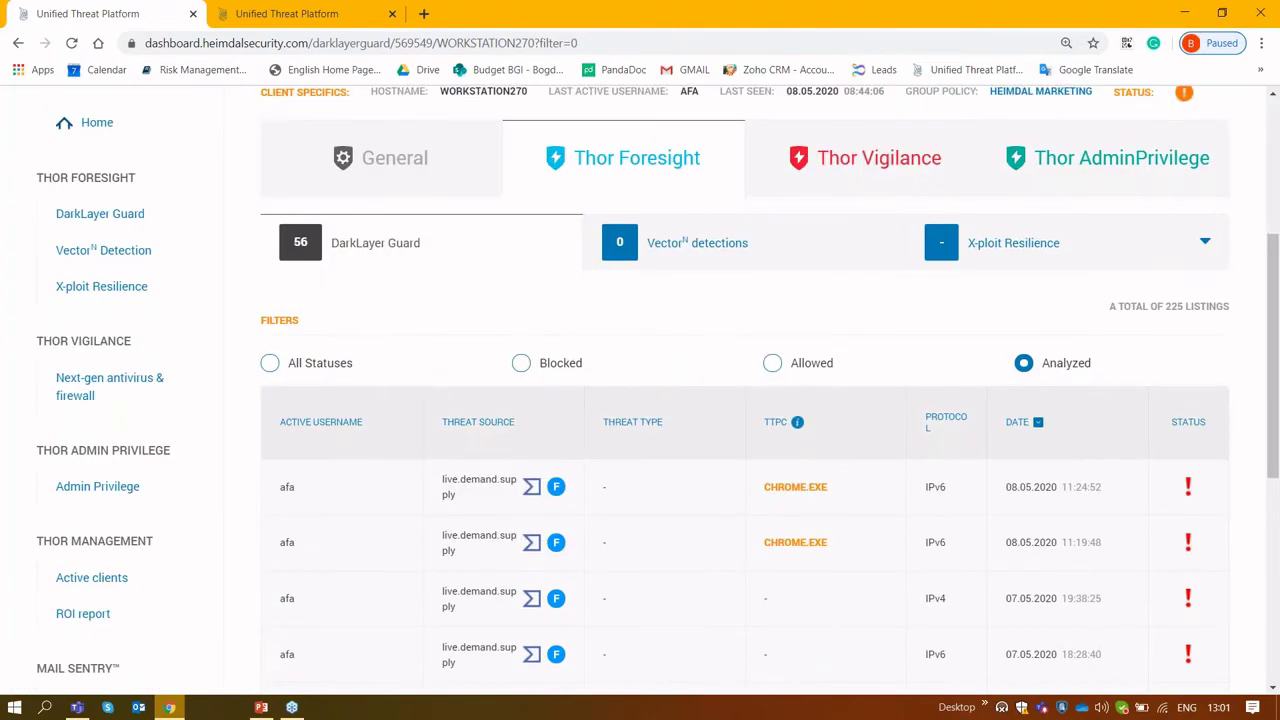
scroll(745, 420, down, 2)
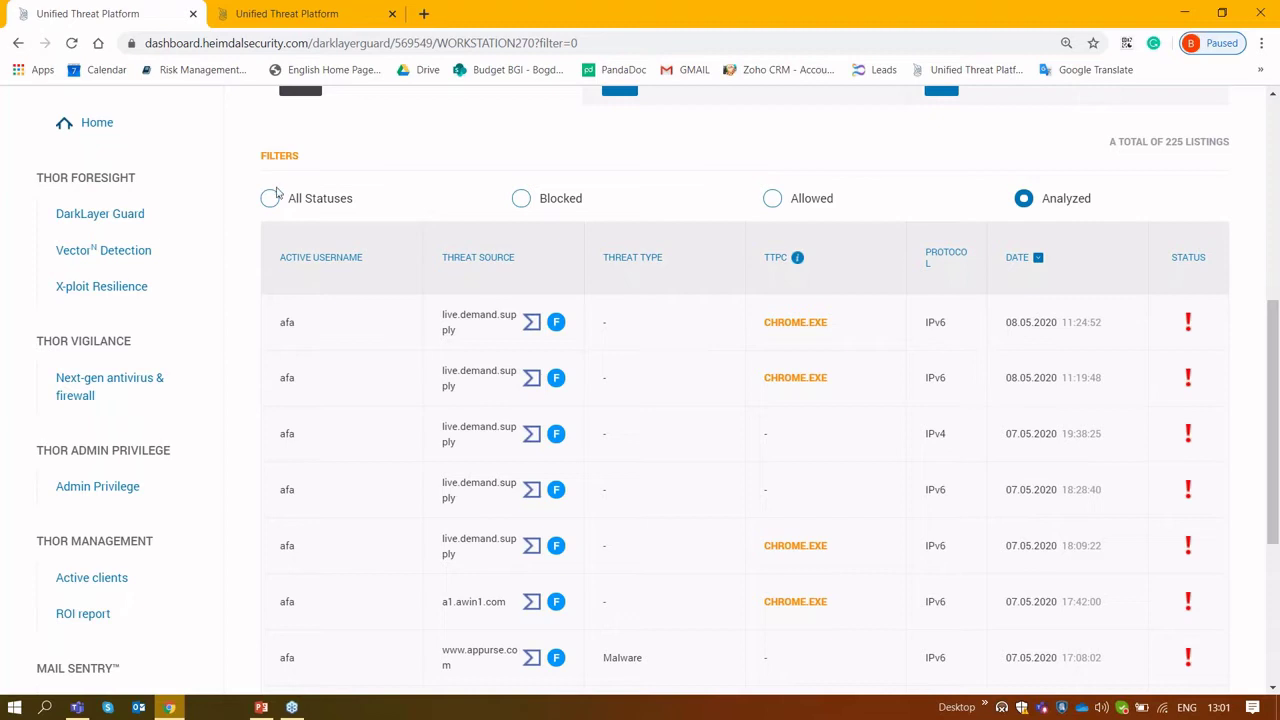
Open the VectorN Detection page and view the listed malware pattern matches
click(112, 254)
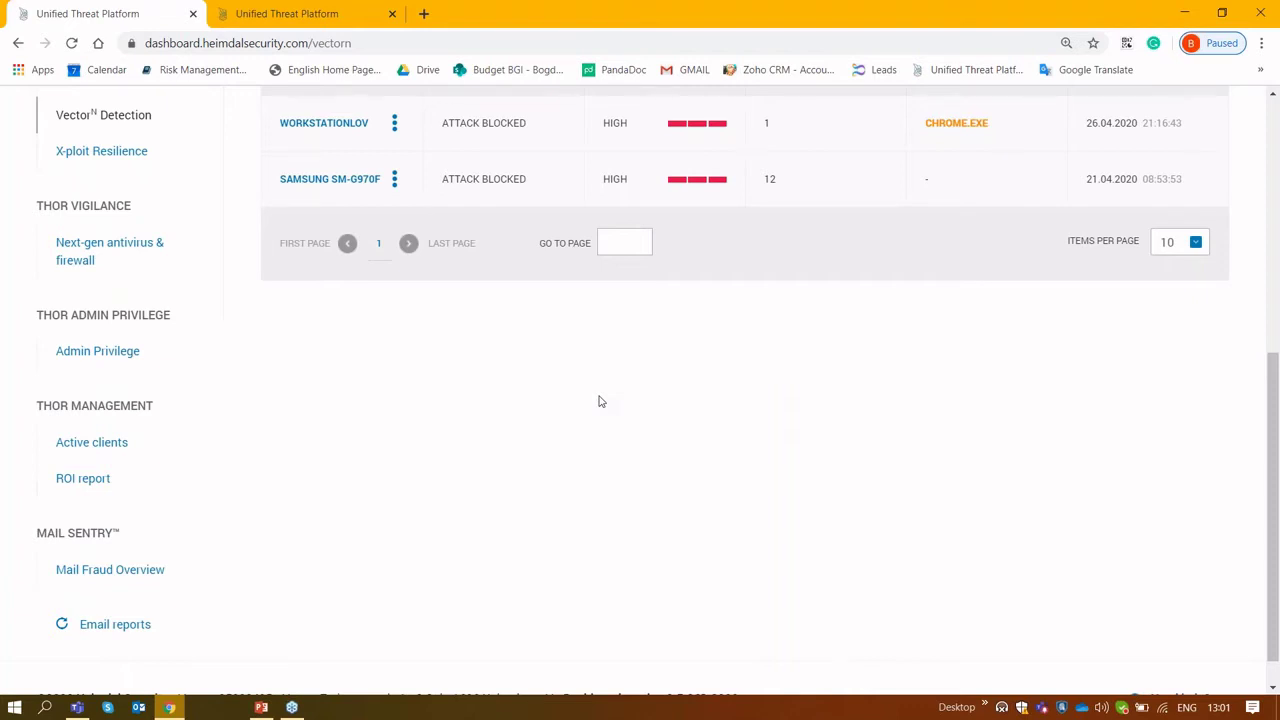
scroll(600, 401, up, 2)
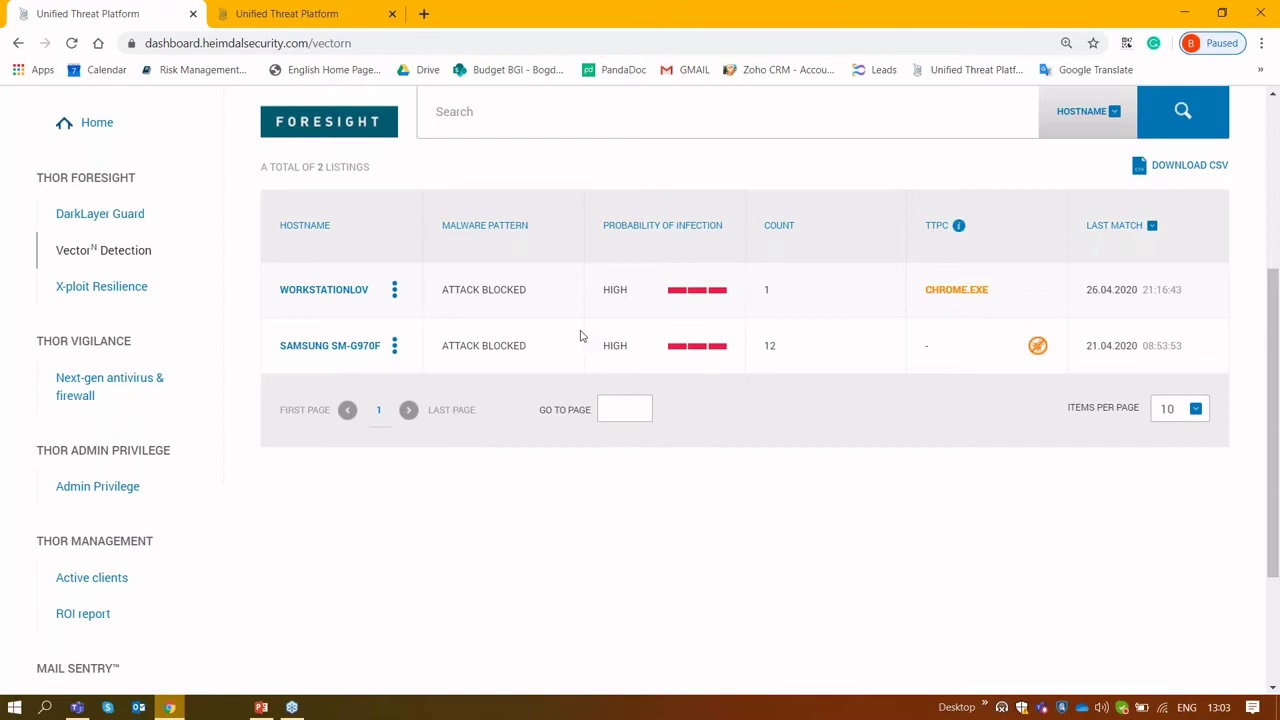
Open X-ploit Resilience and examine the 3rd party update statistics, status filters and latest patch list
click(143, 291)
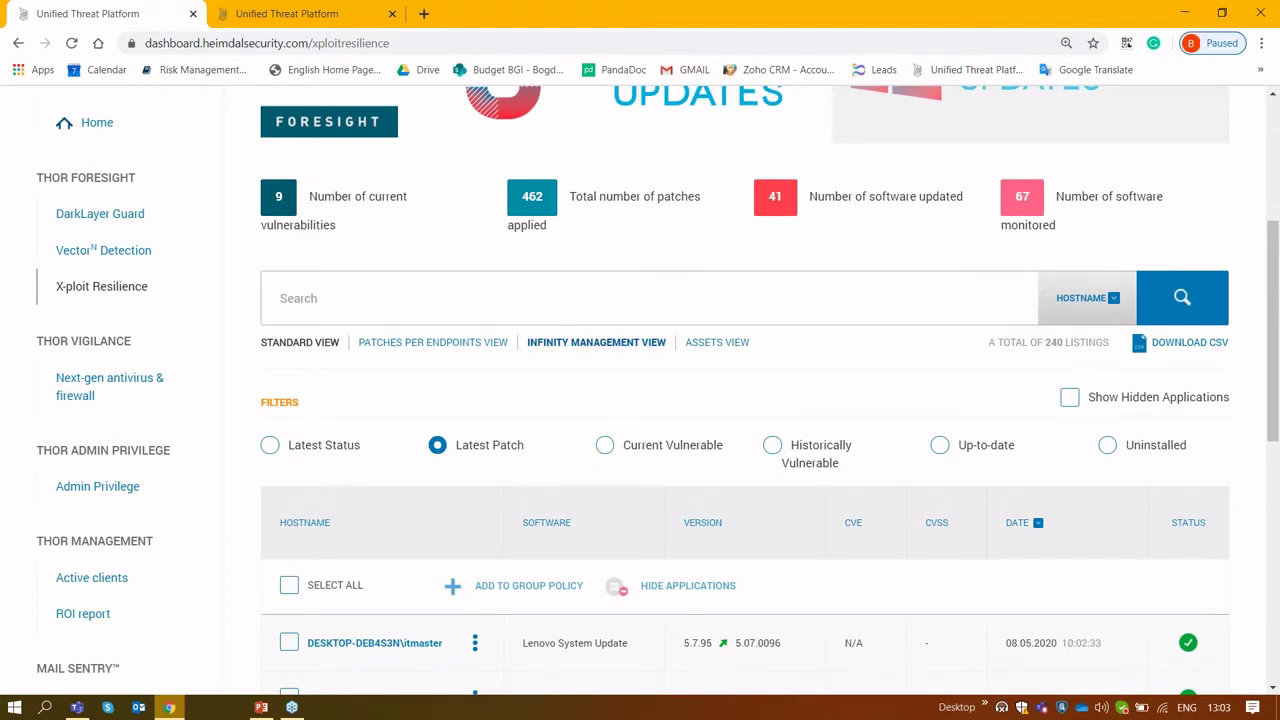
scroll(666, 411, down, 1)
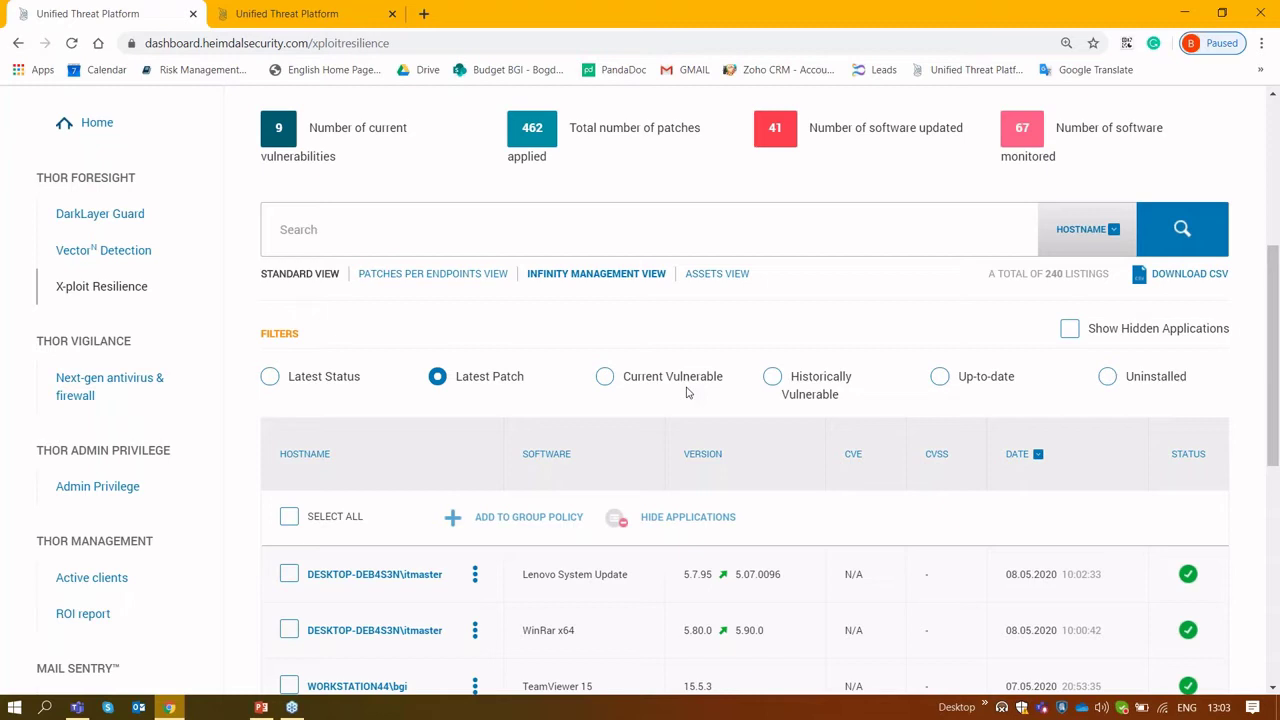
scroll(687, 393, down, 1)
scroll(687, 393, down, 2)
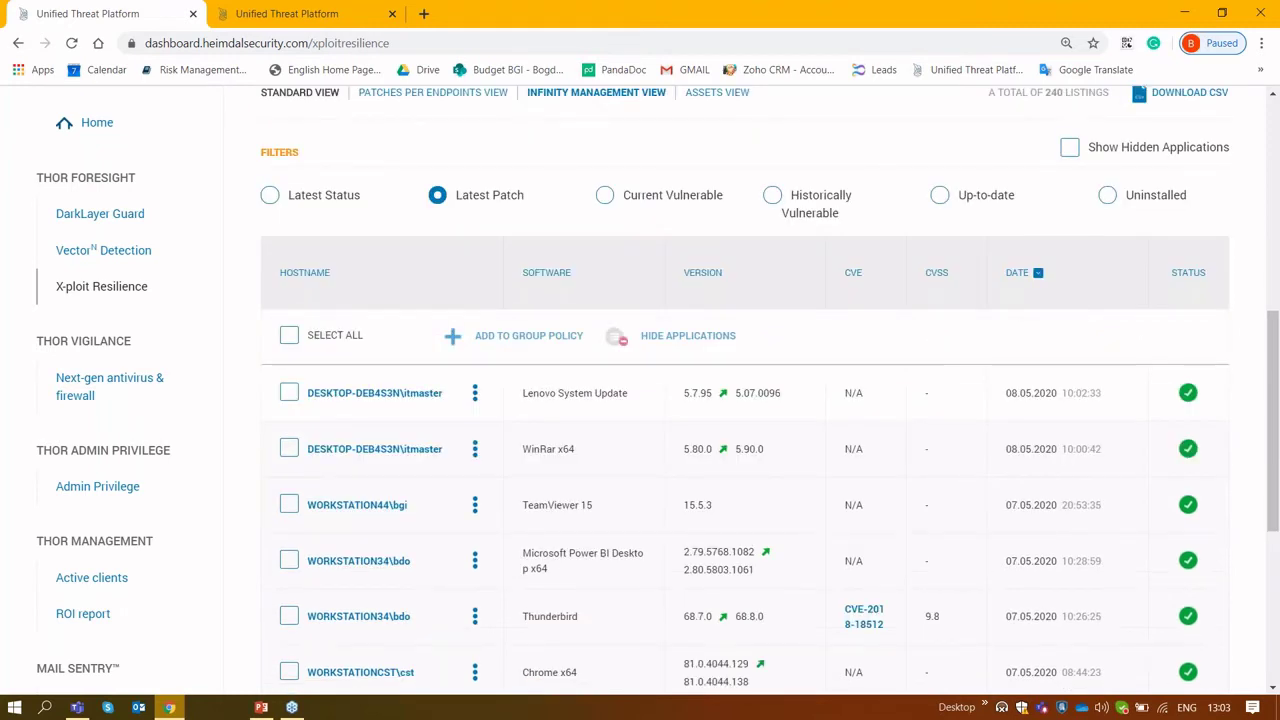
scroll(770, 238, up, 5)
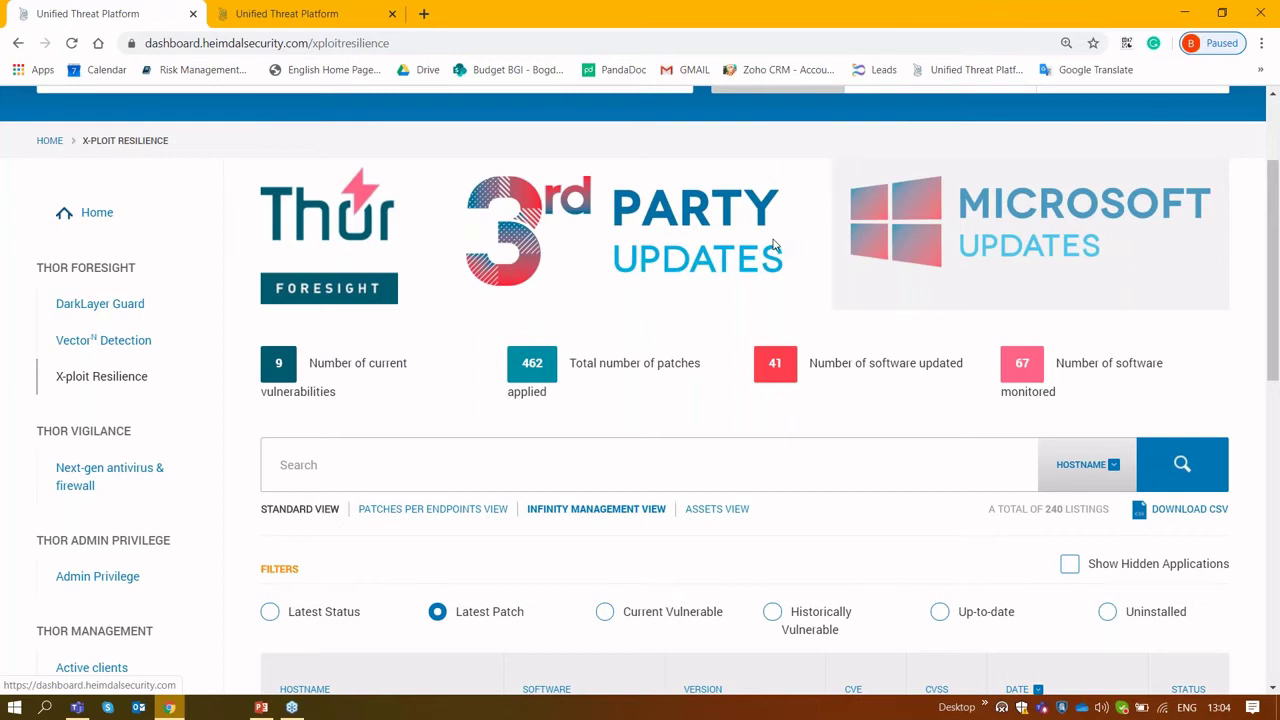
scroll(893, 302, up, 1)
scroll(893, 302, up, 3)
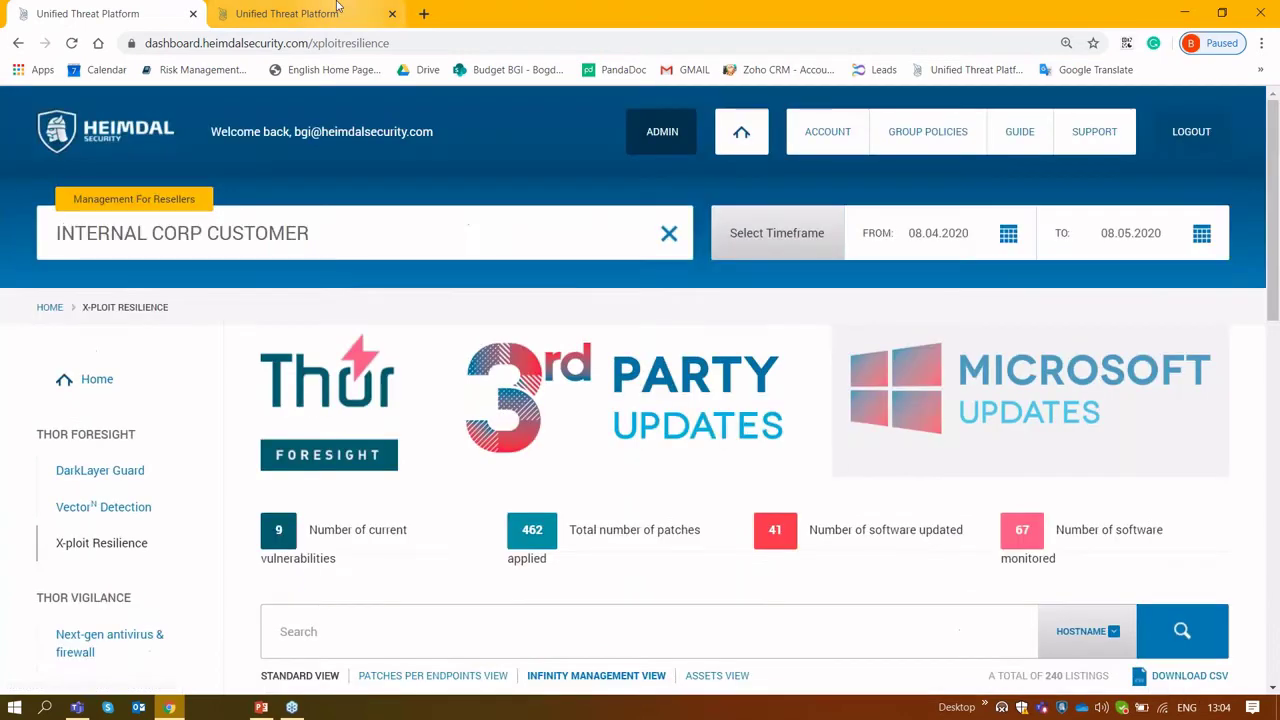
Return to the Heimdal Support policy and open its X-ploit Resilience 3rd Party Applications settings
key(ctrl+Tab)
mouse_move(1060, 425)
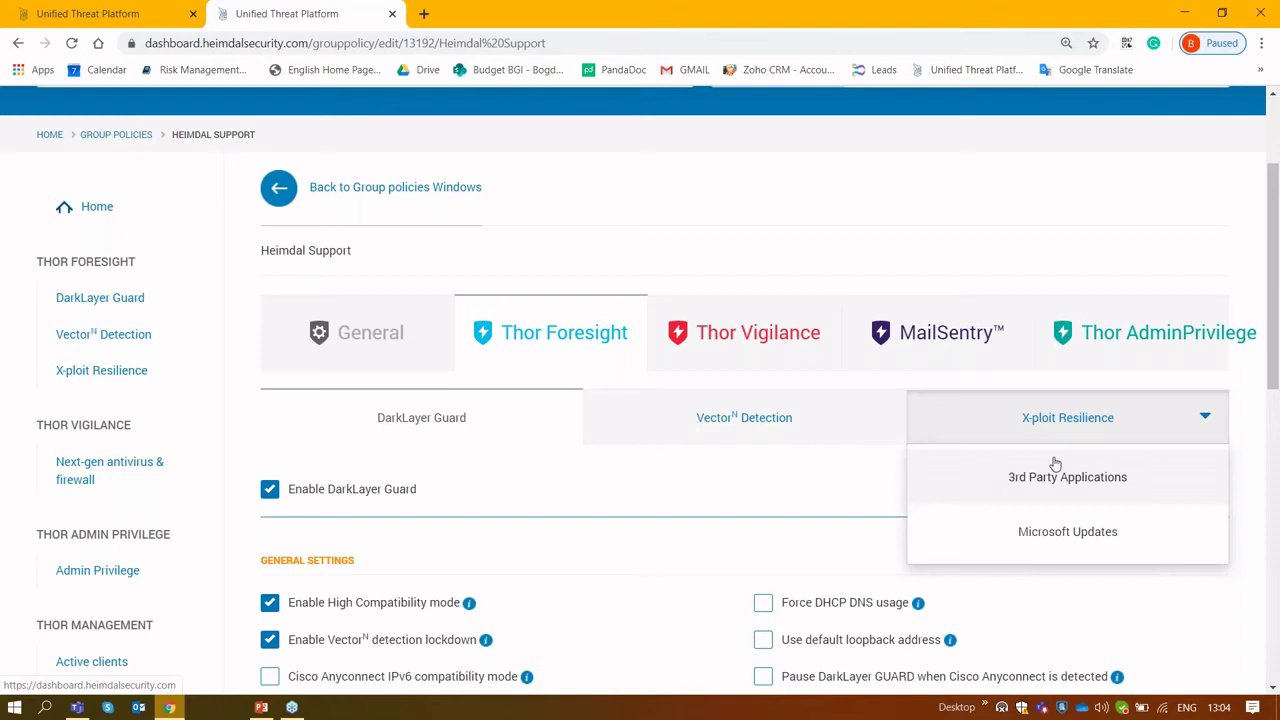
click(1052, 482)
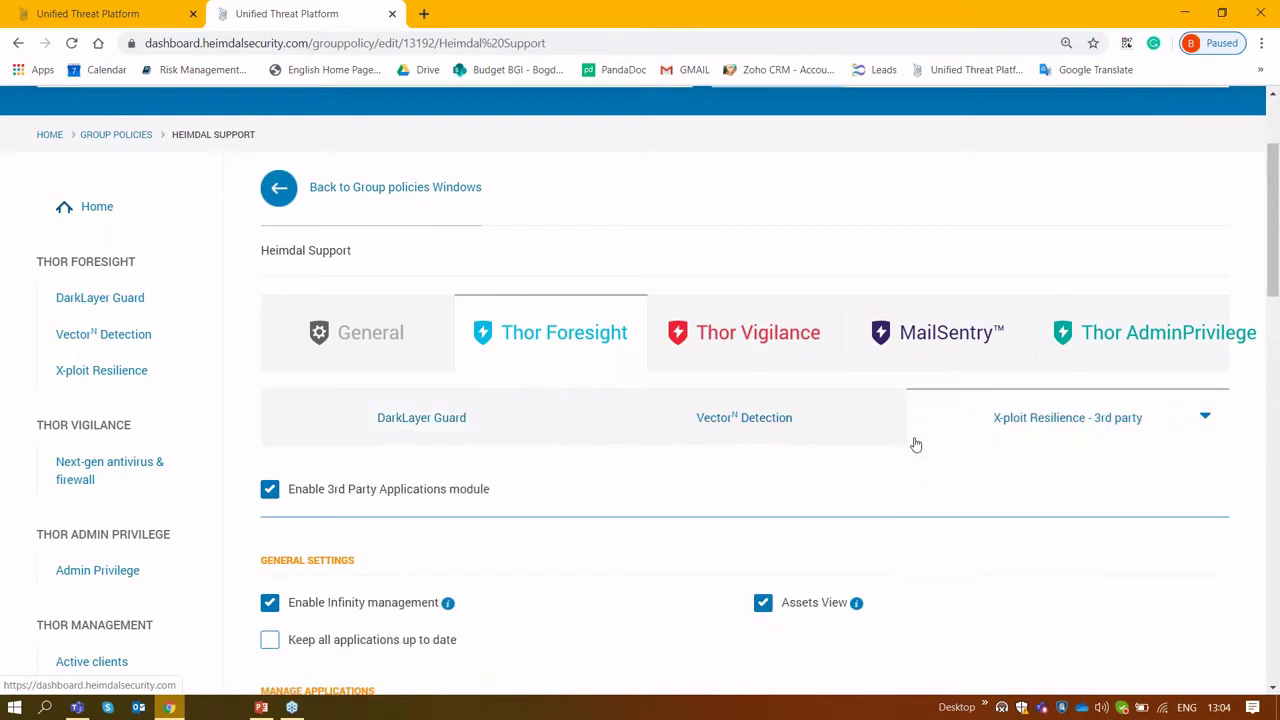
Examine the policy's Manage Applications list with its install, update, delay and version options
scroll(914, 446, down, 2)
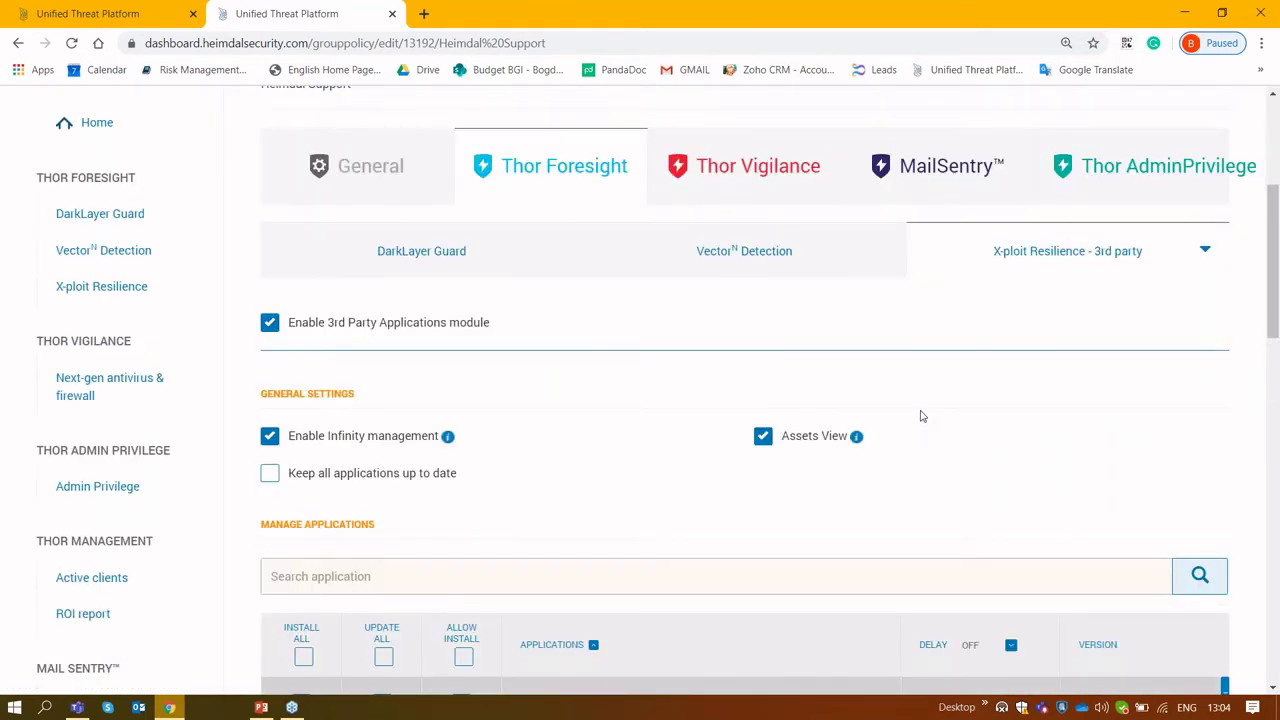
scroll(924, 410, down, 4)
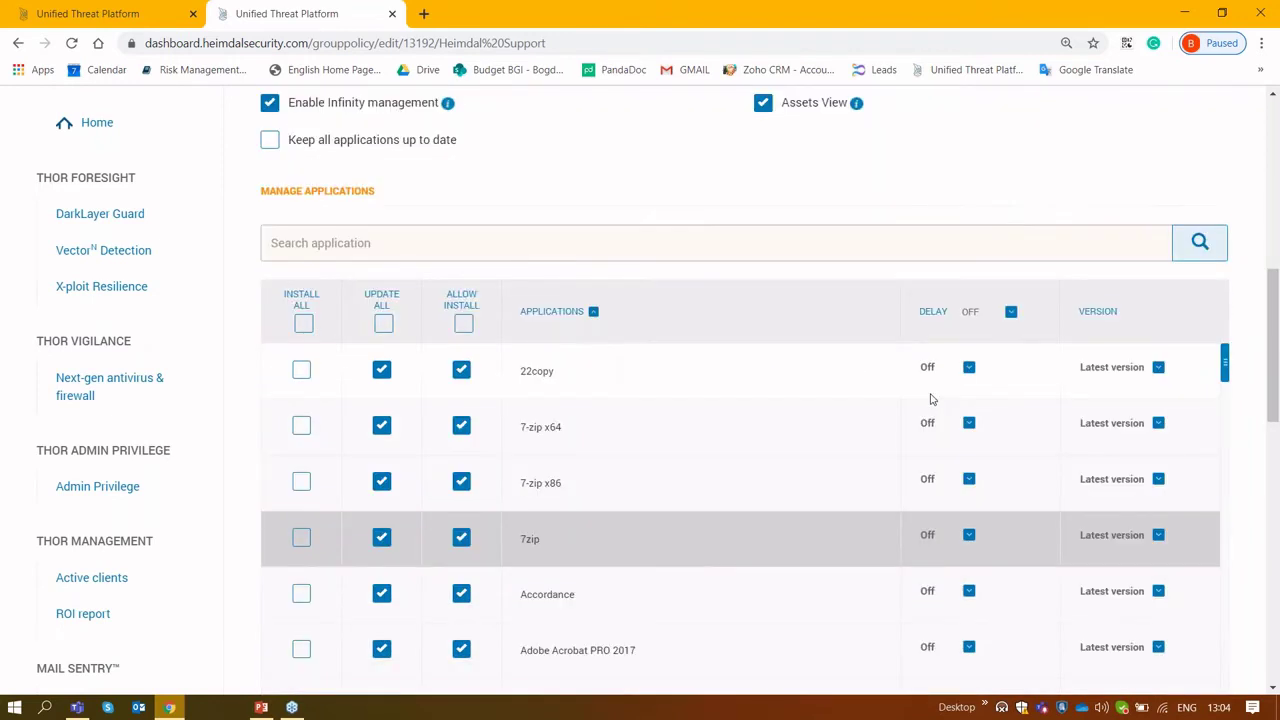
scroll(930, 398, down, 4)
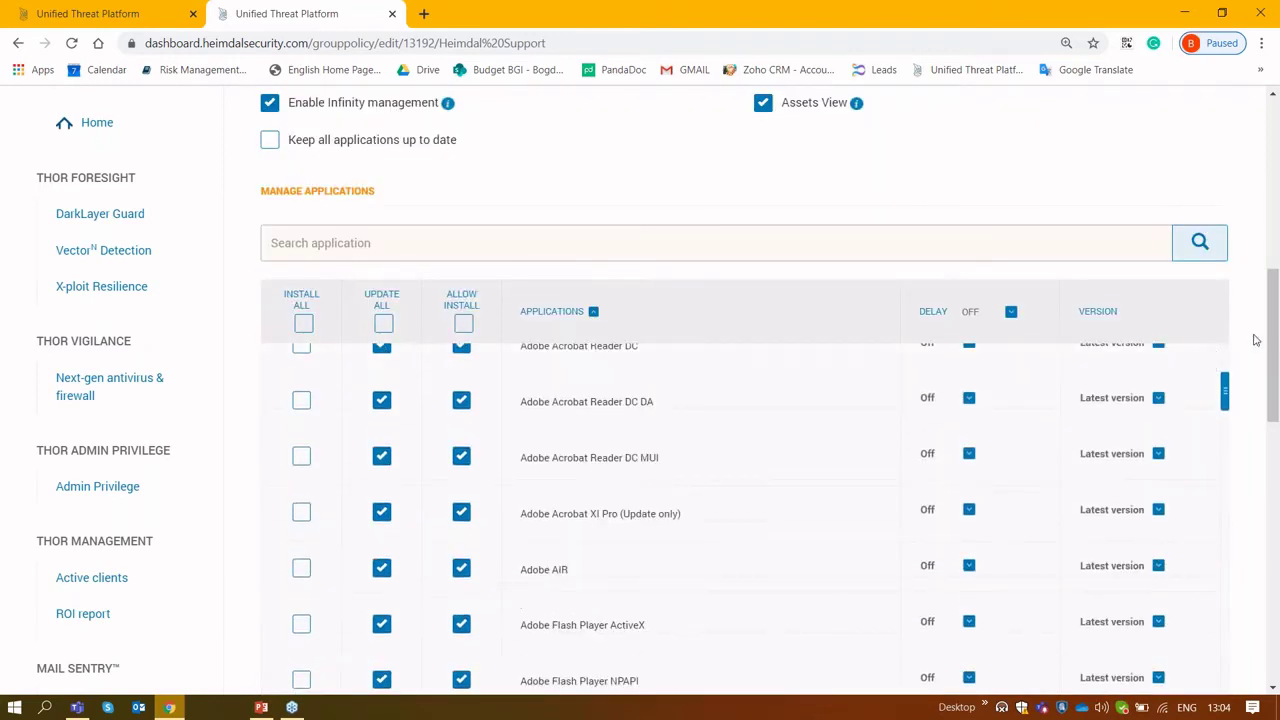
drag(1274, 341, 1268, 392)
scroll(918, 240, down, 1)
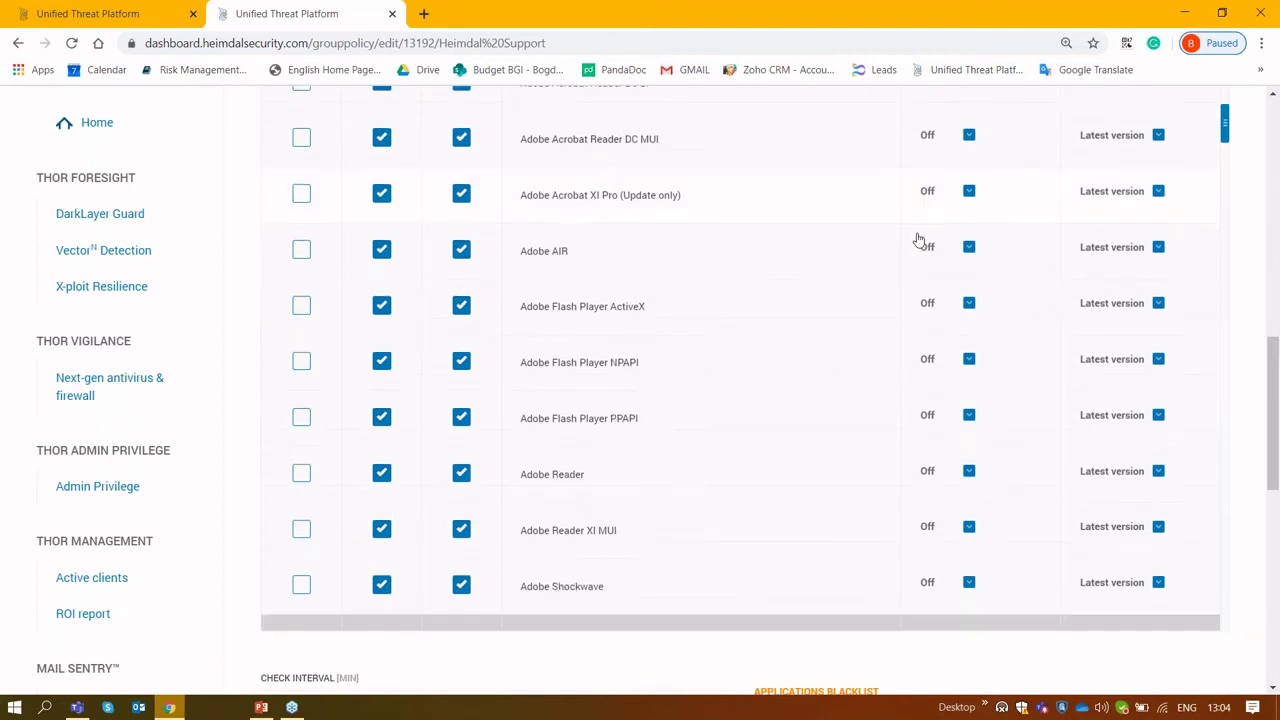
scroll(918, 240, down, 7)
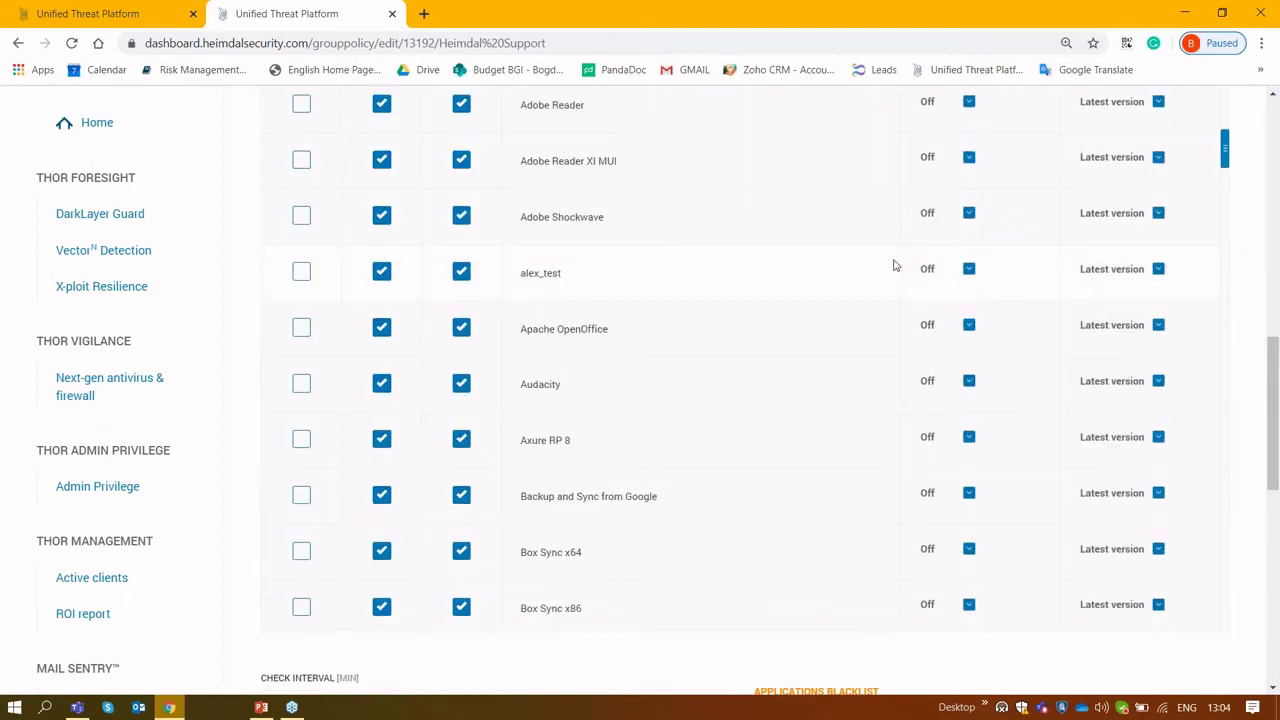
scroll(895, 265, up, 10)
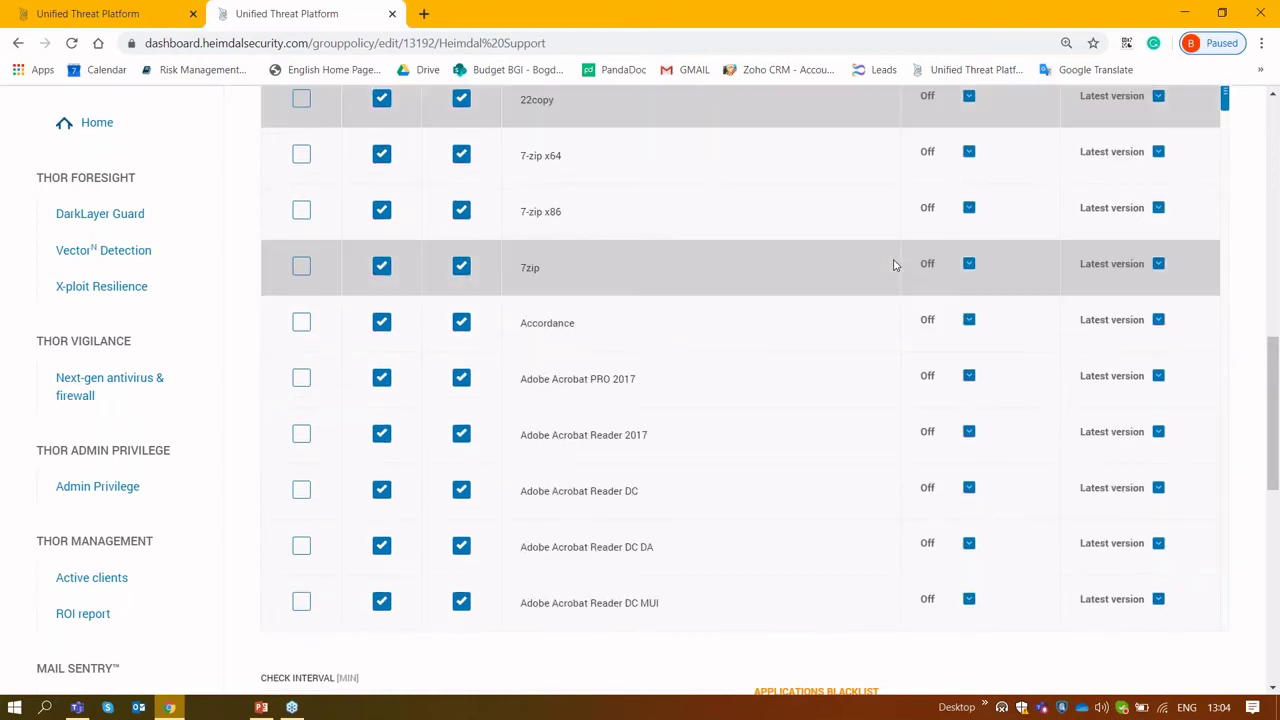
Display the version choices for 22copy and browse the rest of the Manage Applications list
scroll(898, 275, up, 3)
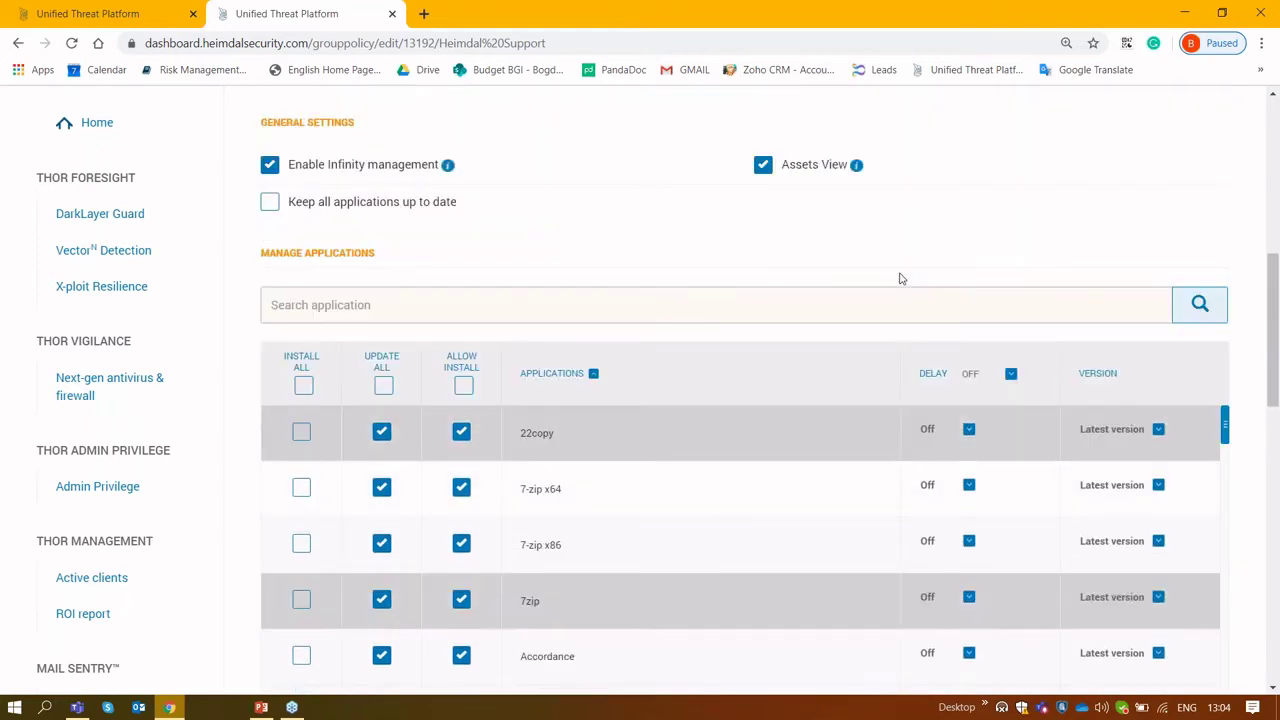
scroll(1034, 329, down, 1)
click(1108, 356)
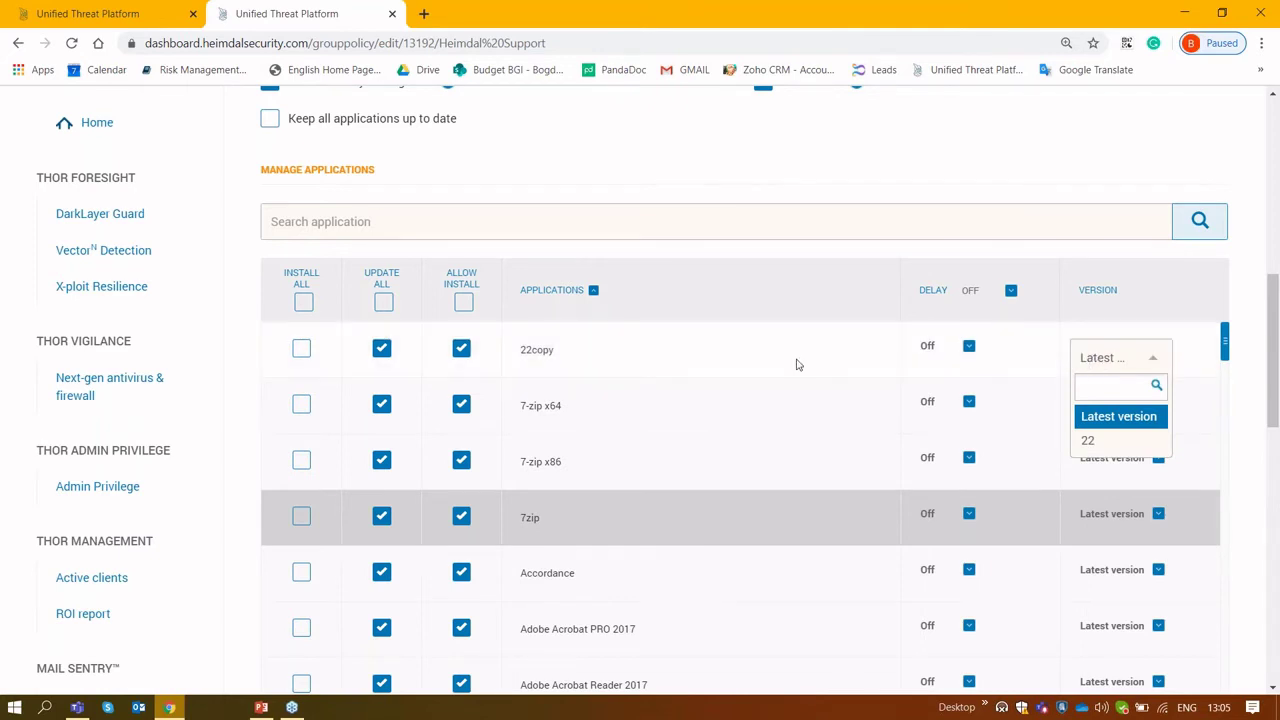
scroll(797, 364, up, 2)
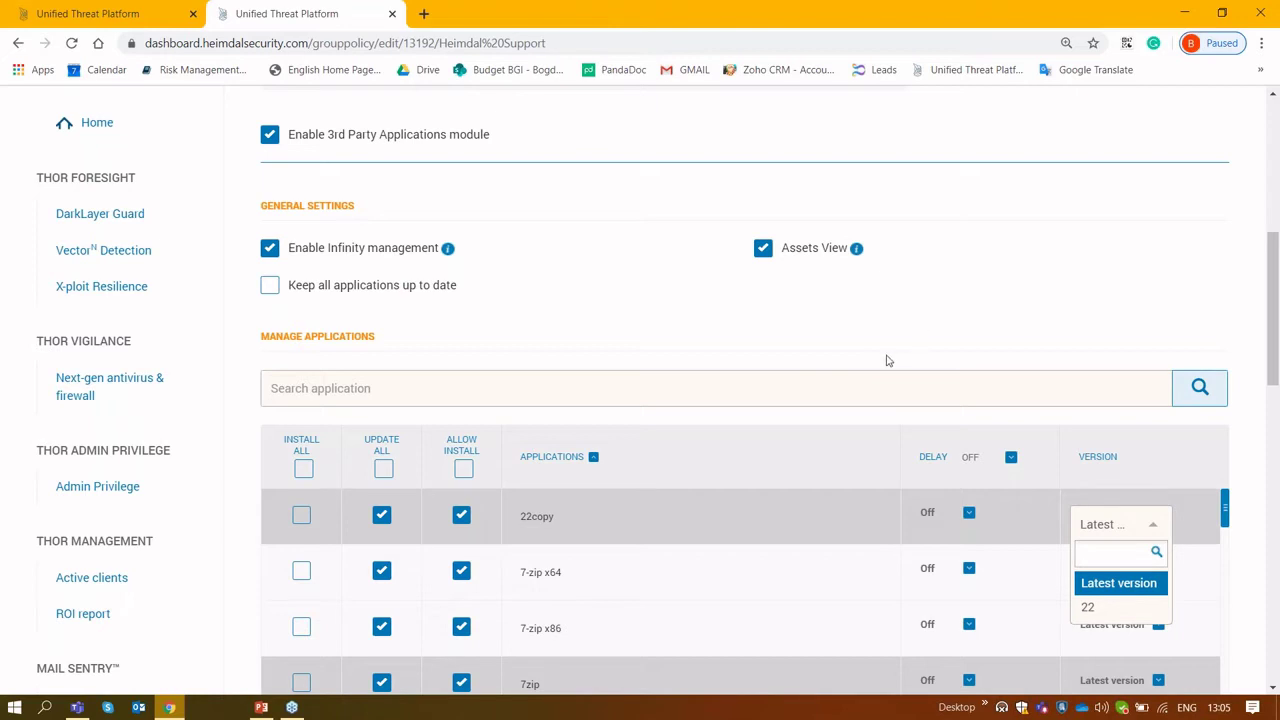
scroll(886, 360, down, 1)
scroll(886, 360, down, 2)
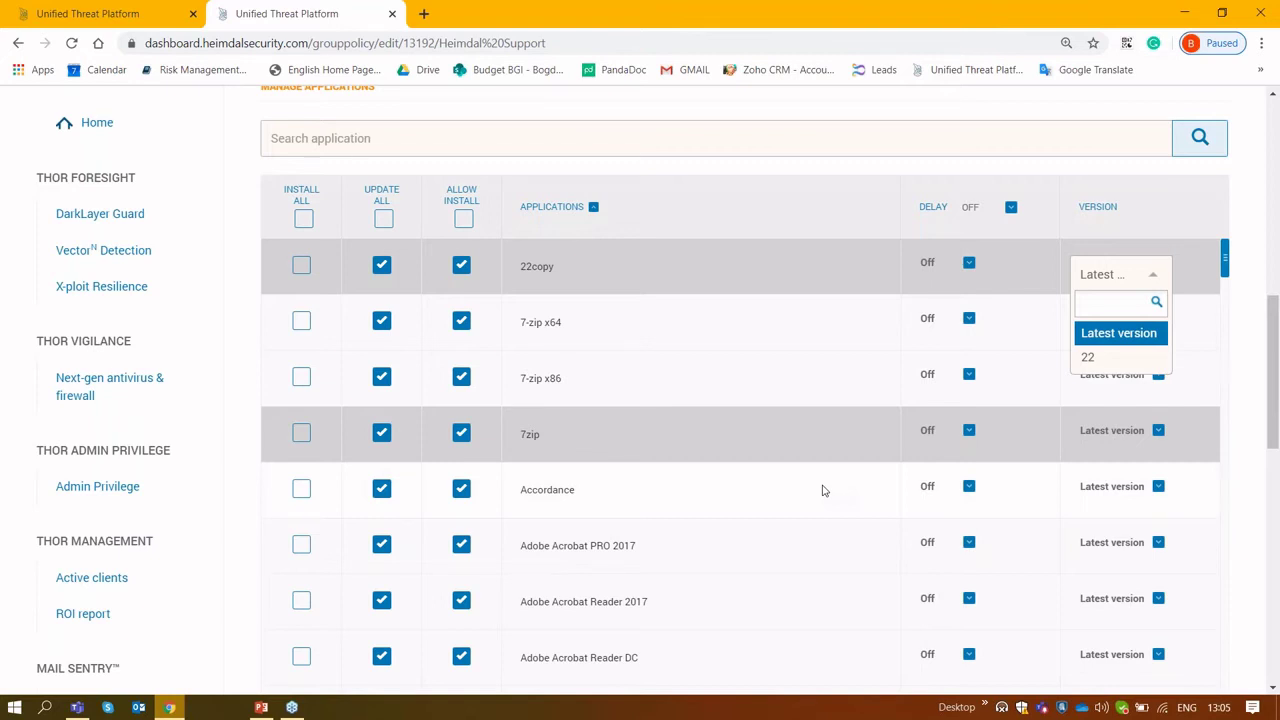
scroll(823, 490, down, 12)
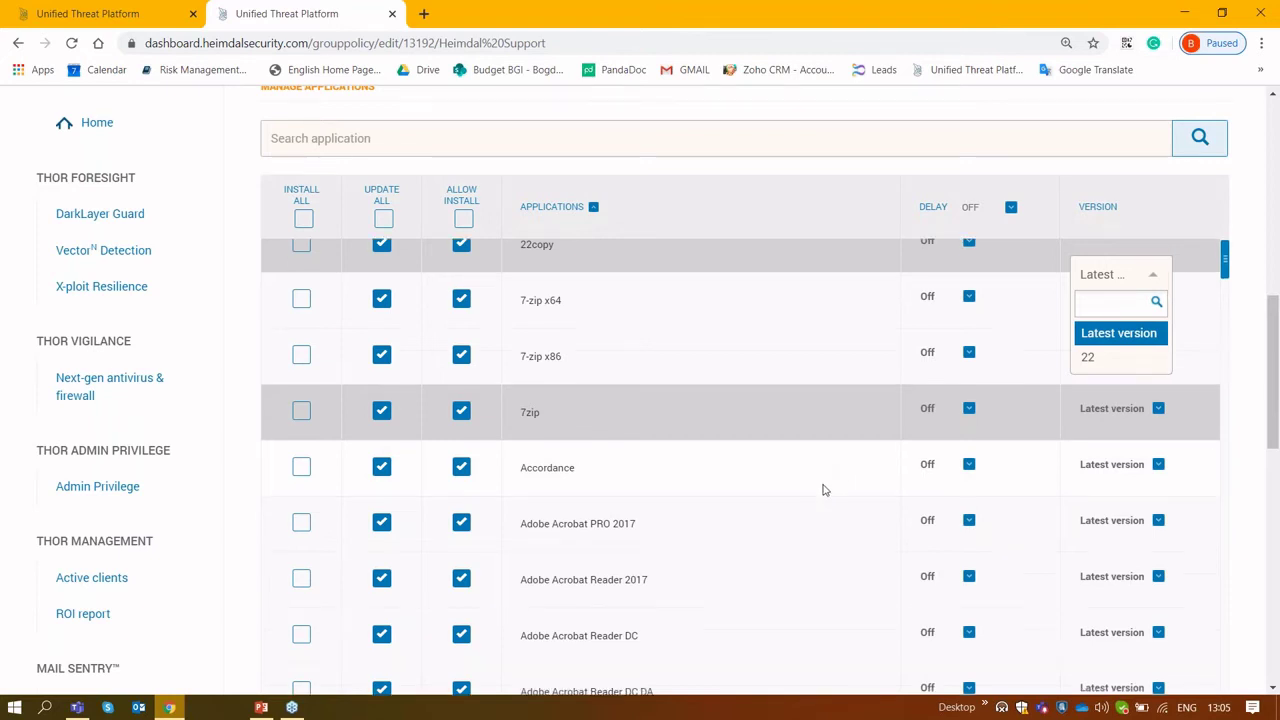
scroll(1110, 440, down, 10)
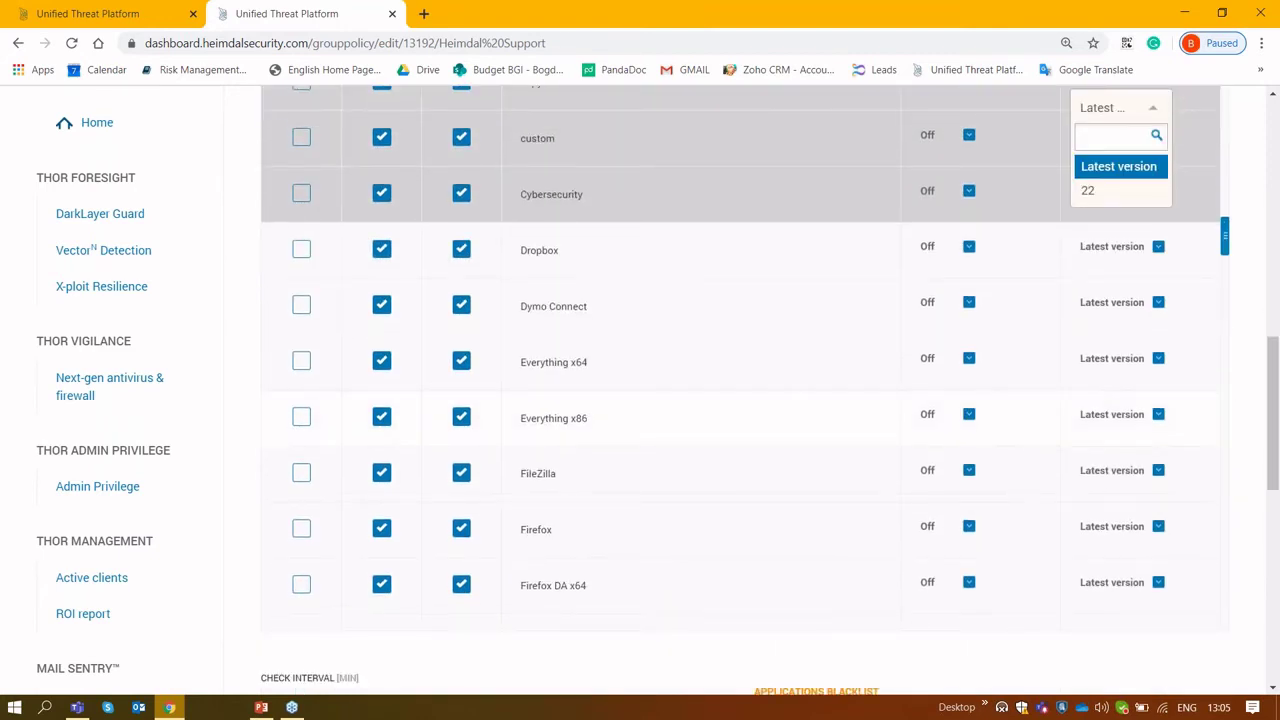
scroll(1022, 401, down, 1)
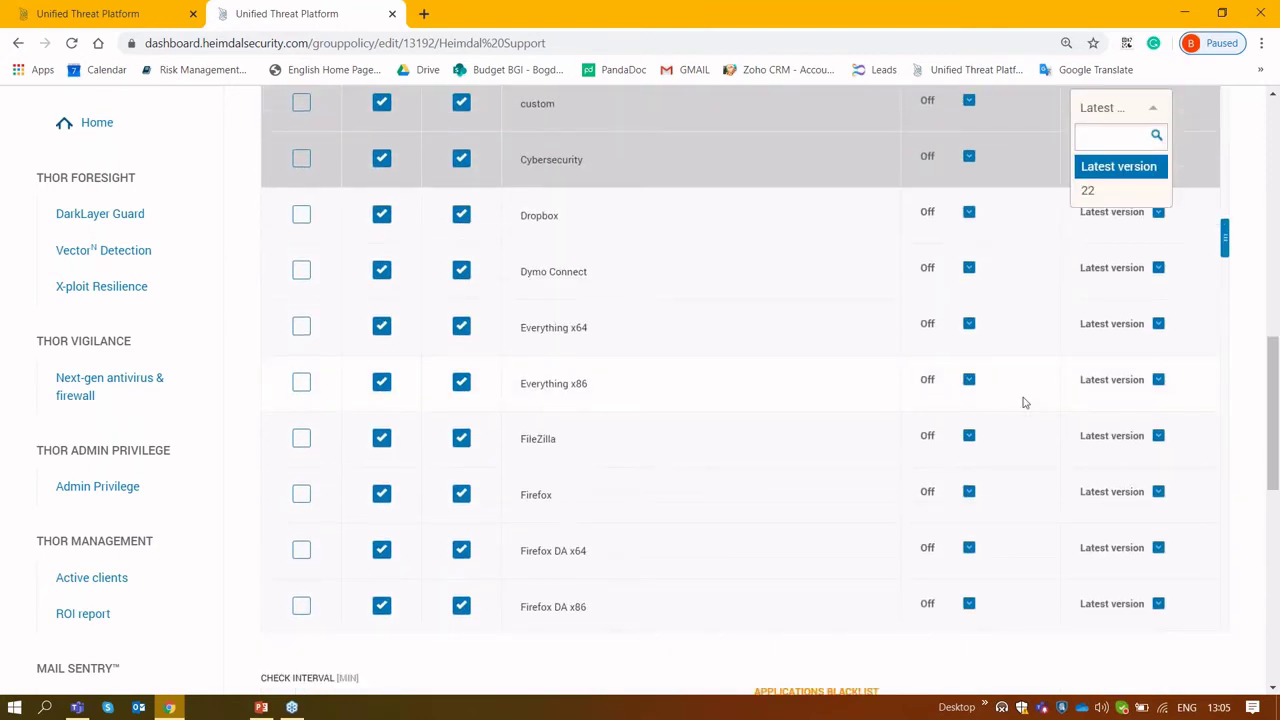
Examine the 3rd party check interval, startup patching delay, patching schedule and Applications Blacklist settings
scroll(1022, 401, down, 10)
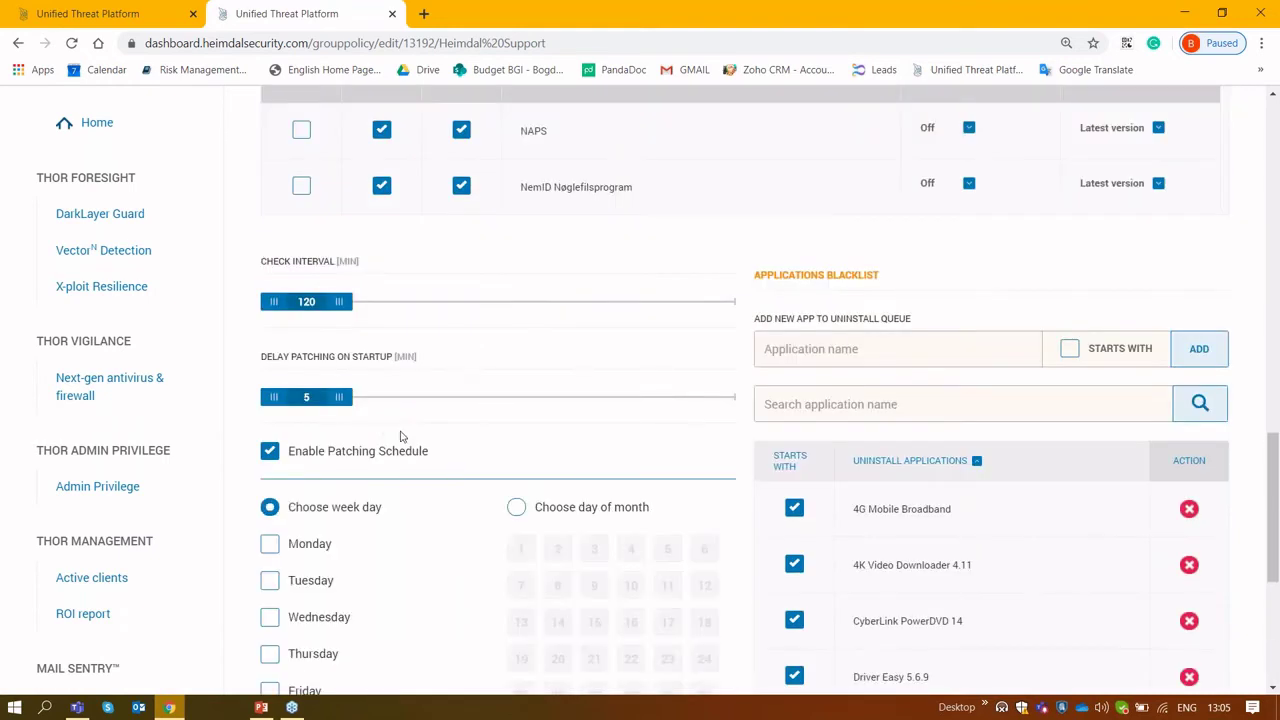
scroll(458, 451, down, 1)
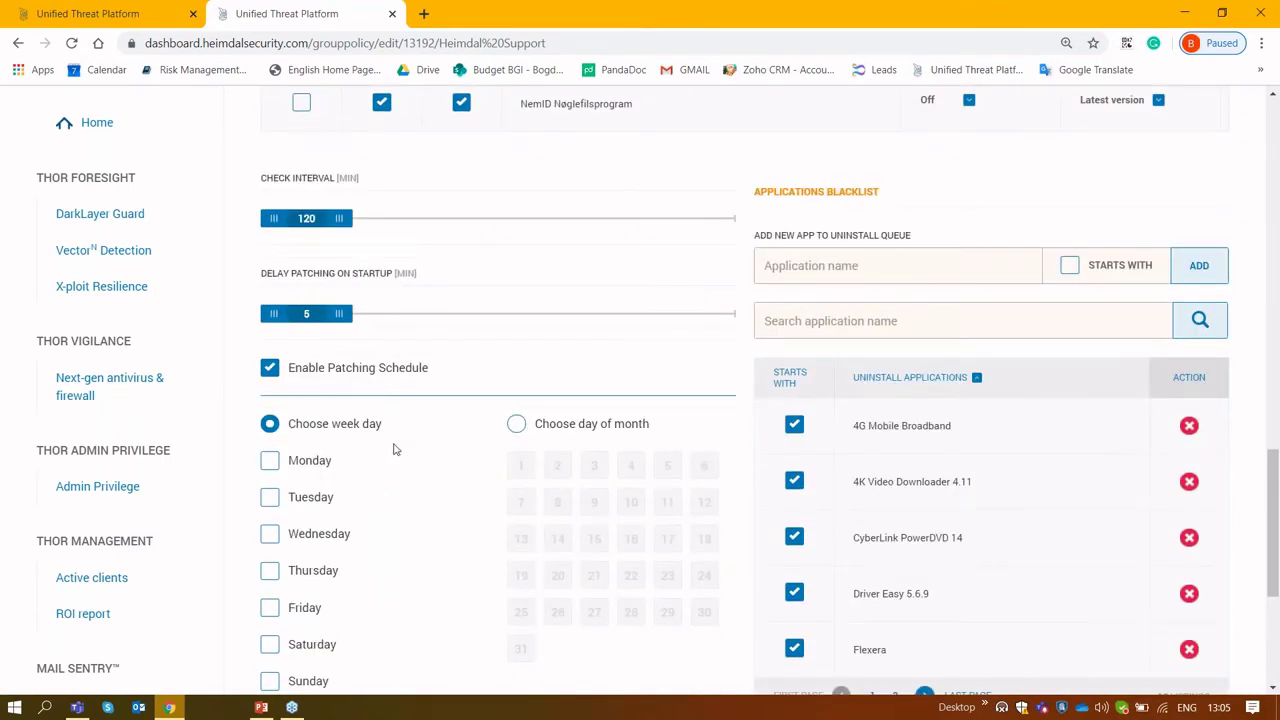
scroll(399, 448, down, 1)
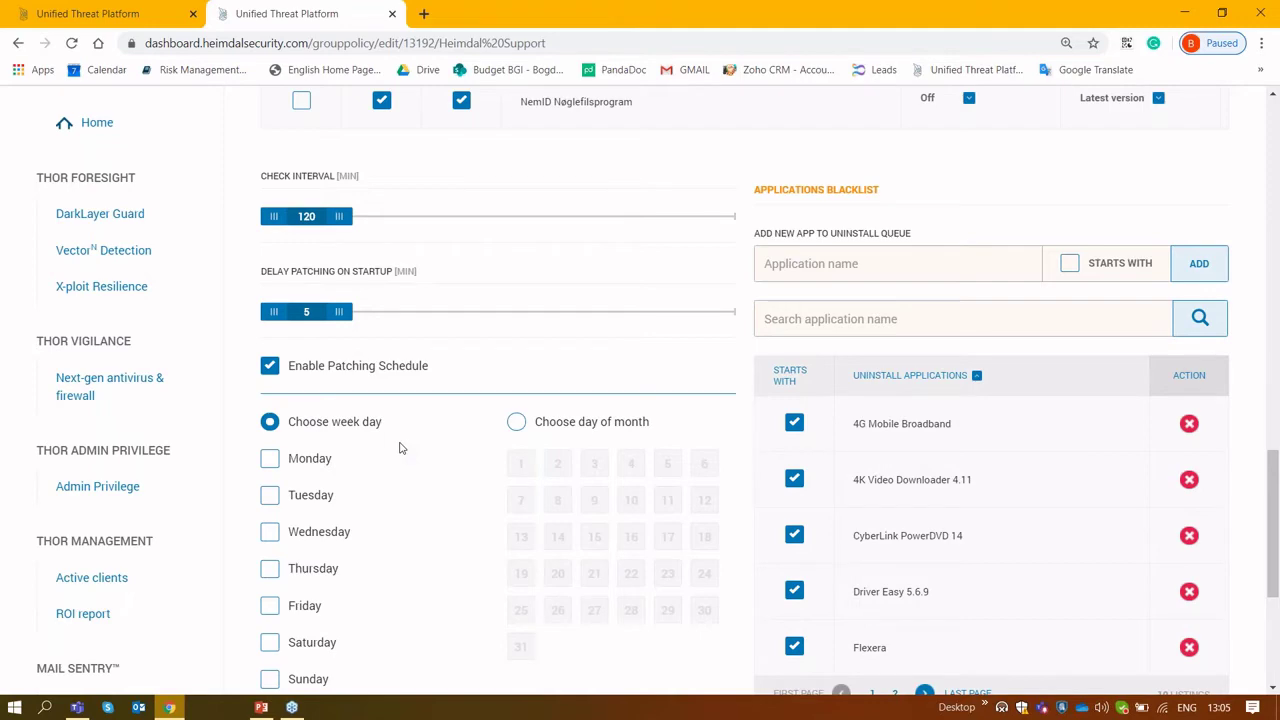
scroll(399, 448, down, 1)
scroll(399, 448, down, 2)
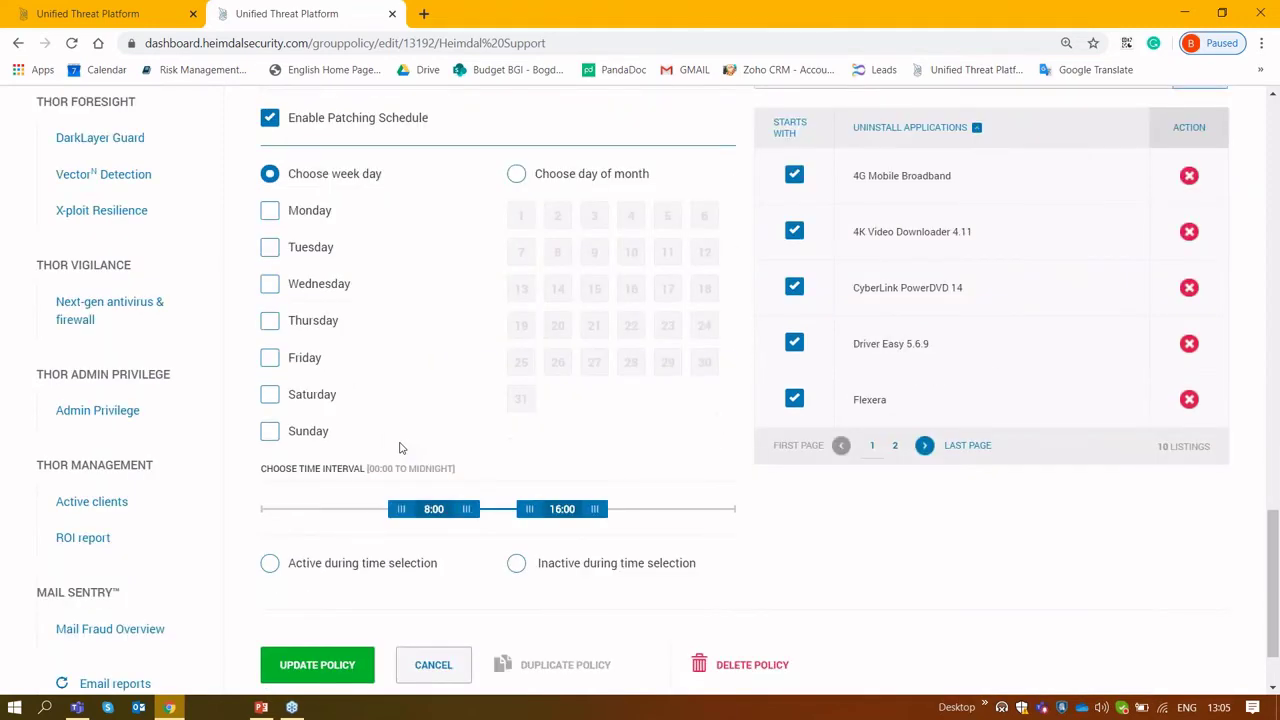
scroll(399, 448, up, 2)
scroll(426, 554, up, 2)
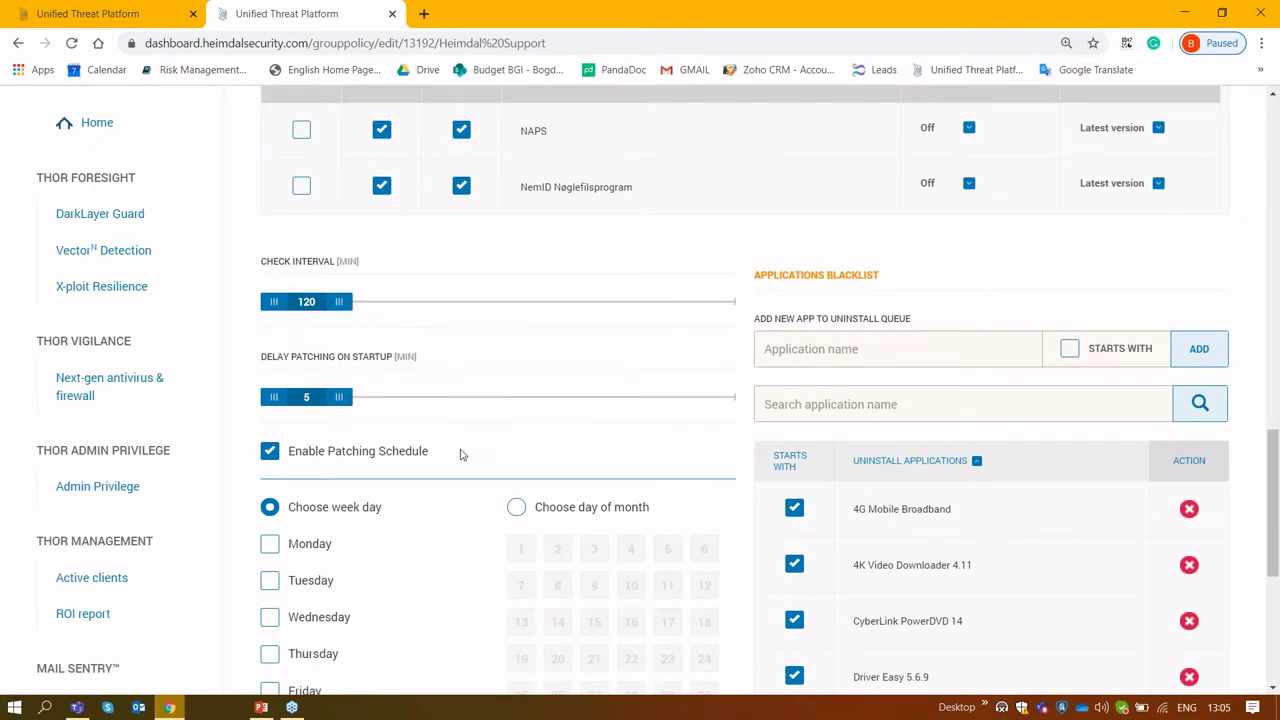
scroll(460, 455, up, 1)
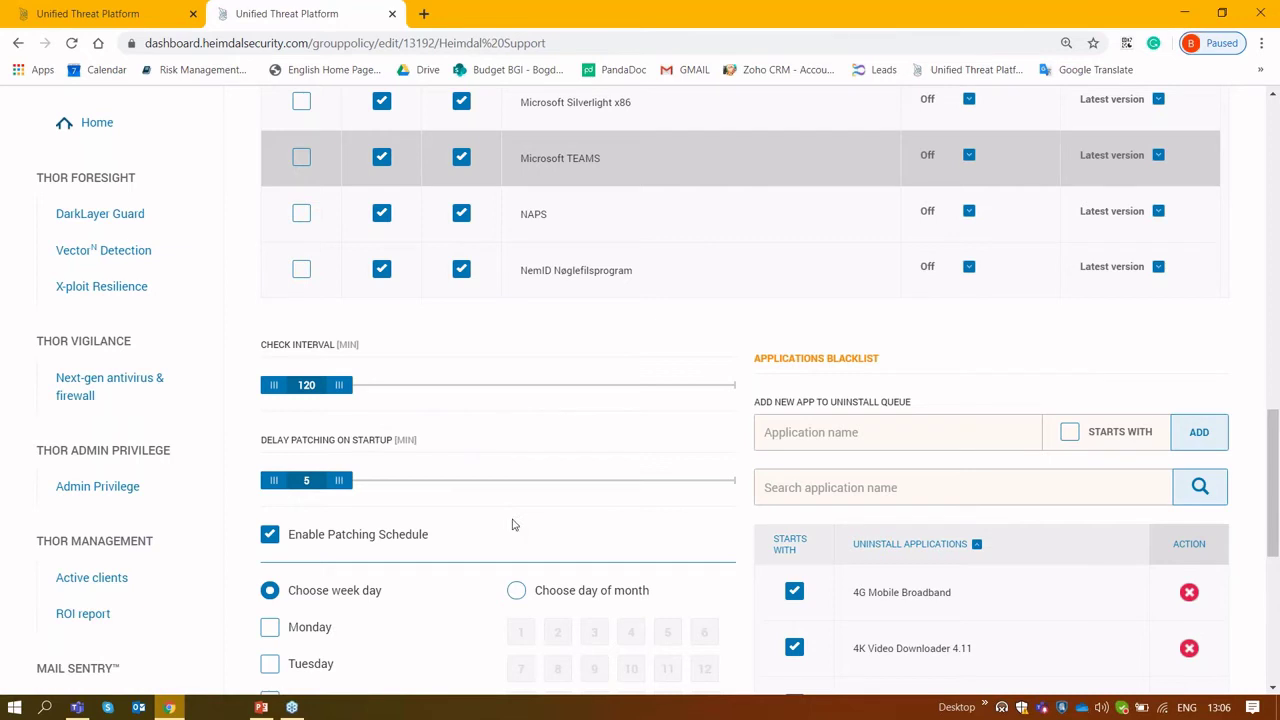
scroll(512, 524, down, 1)
scroll(512, 524, down, 1)
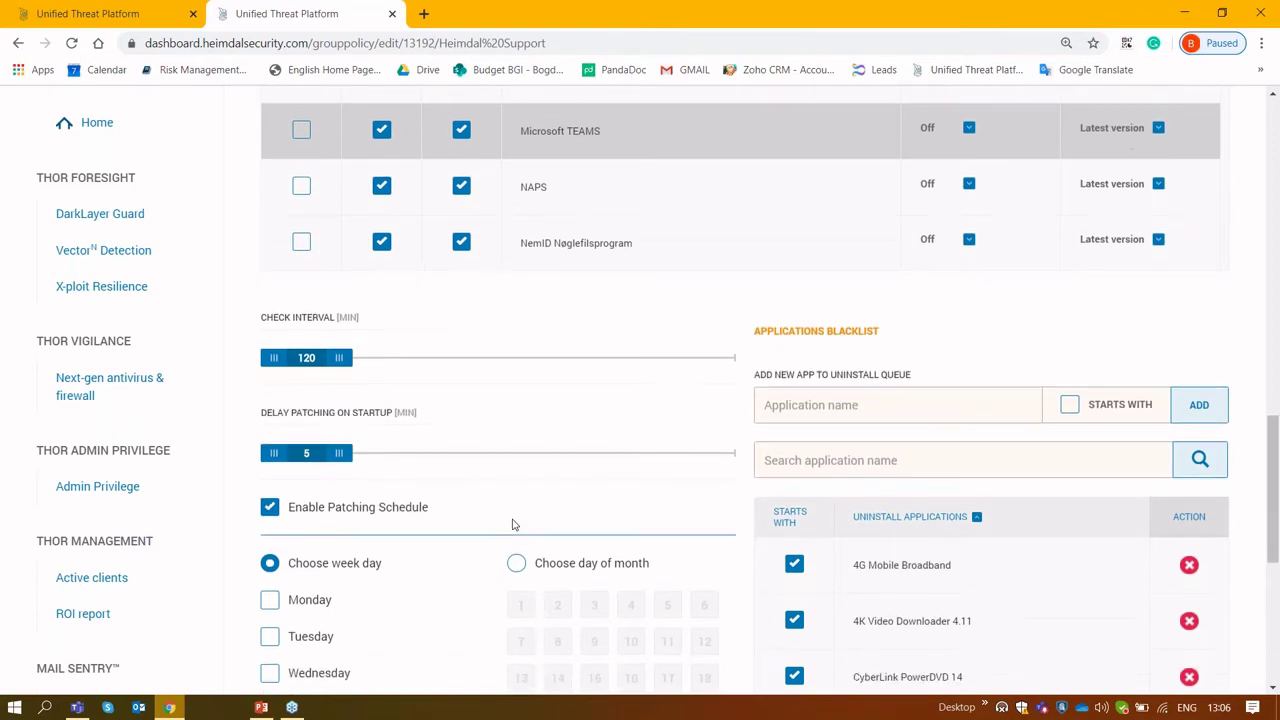
scroll(512, 524, down, 1)
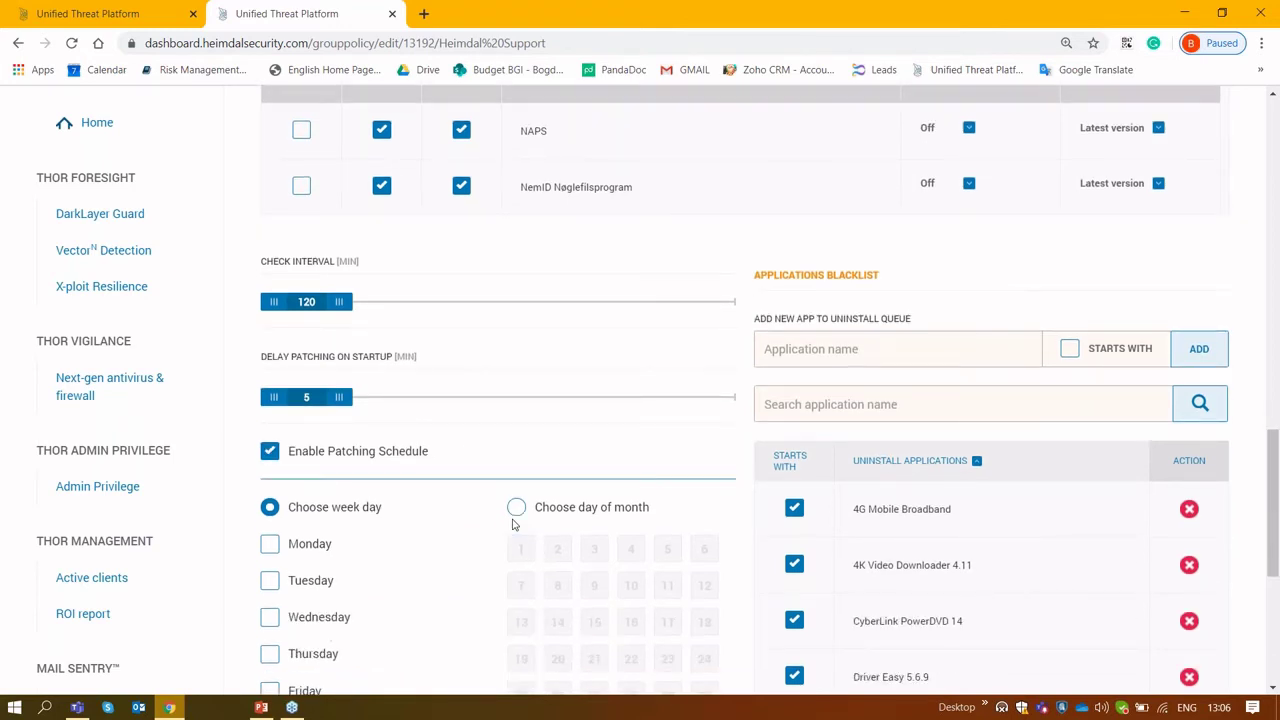
scroll(512, 524, up, 1)
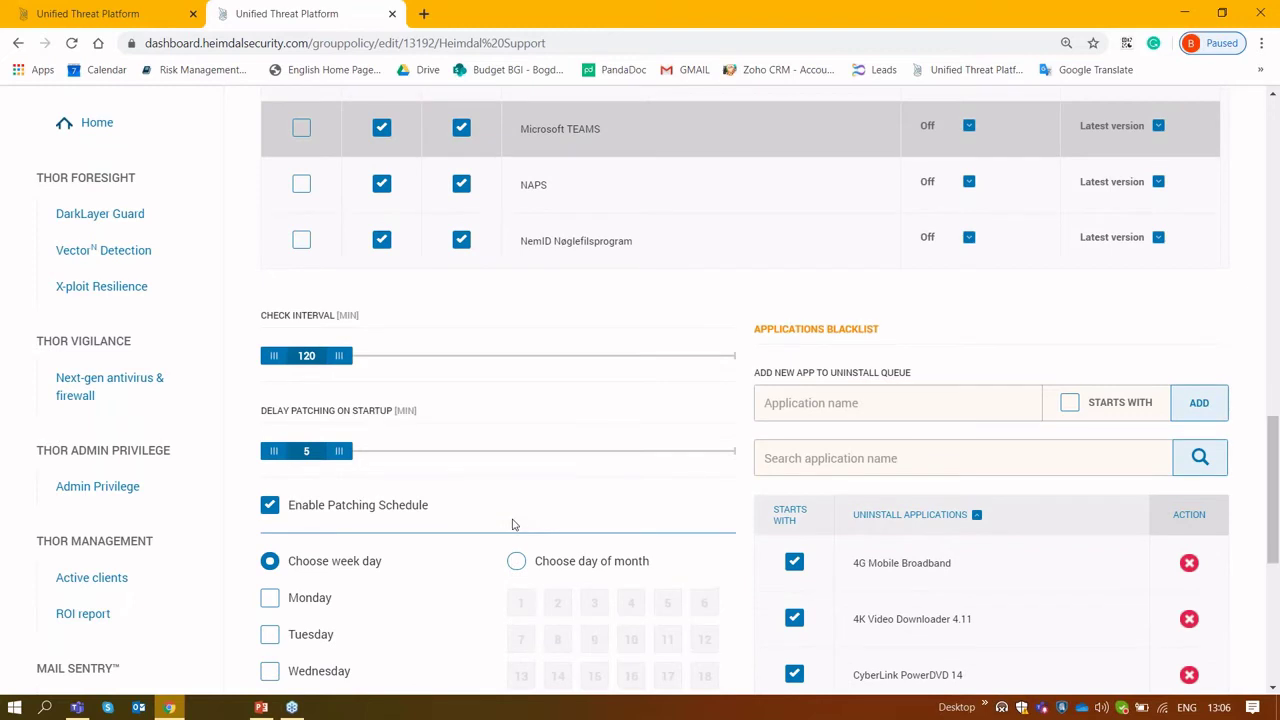
Open the policy's X-ploit Resilience settings for Microsoft Updates
scroll(512, 524, up, 4)
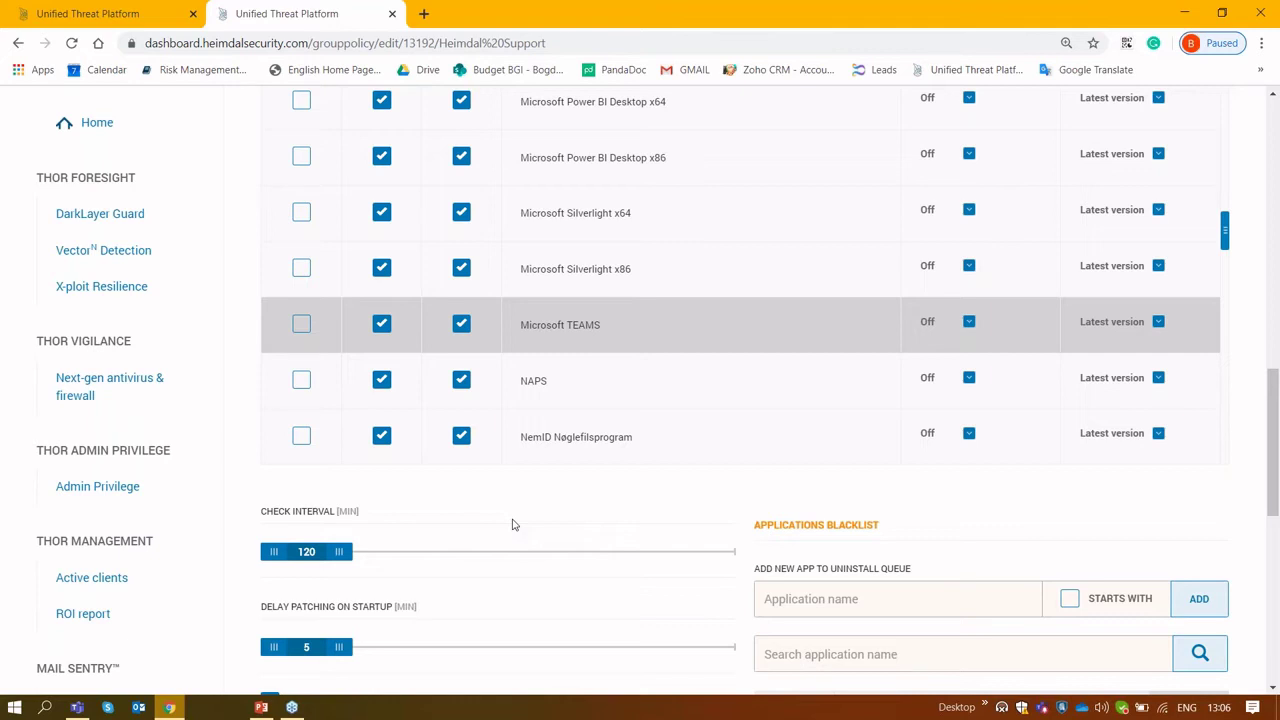
scroll(512, 524, up, 15)
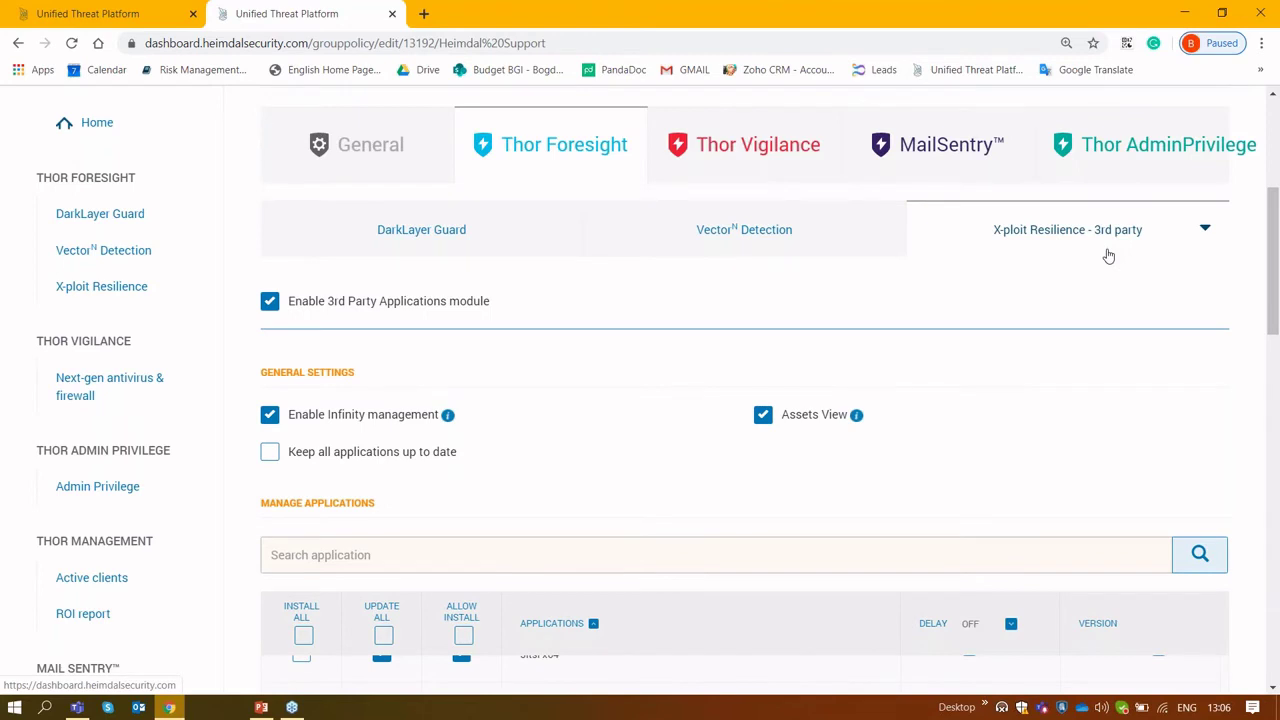
click(1106, 250)
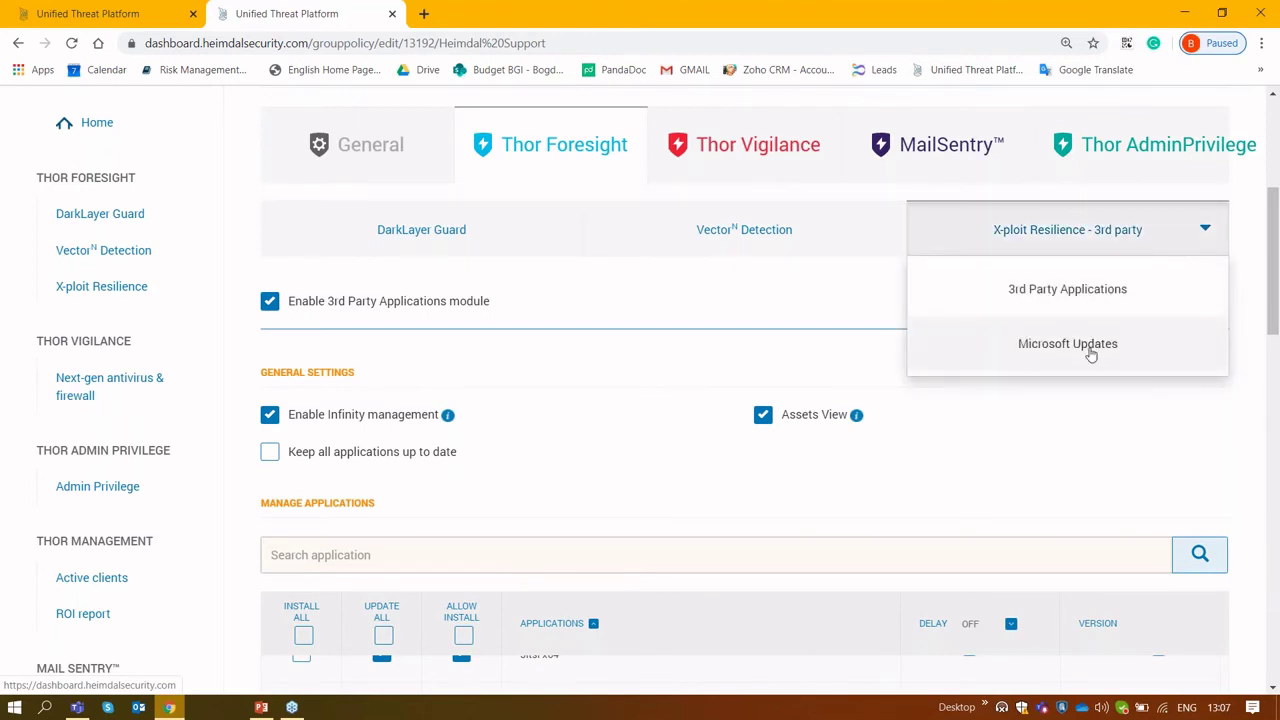
click(1091, 350)
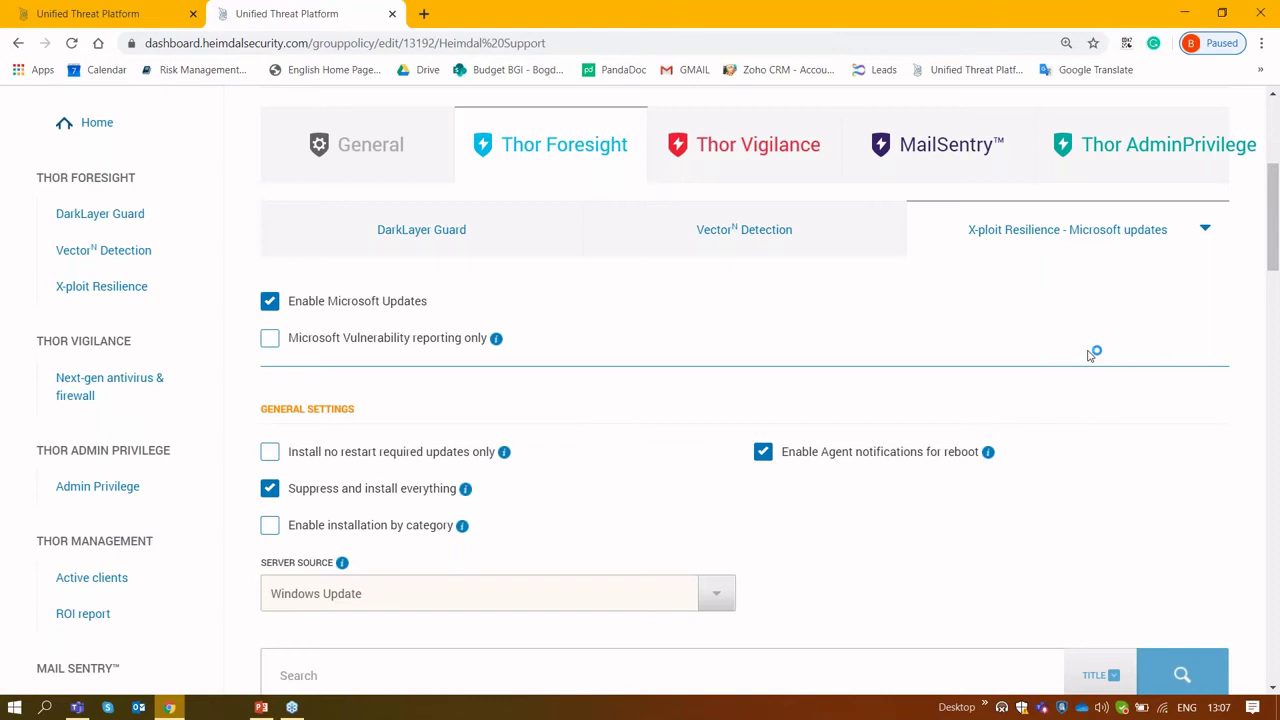
Turn off Suppress and install everything for Microsoft Updates and examine the general settings and update list
scroll(1090, 355, down, 1)
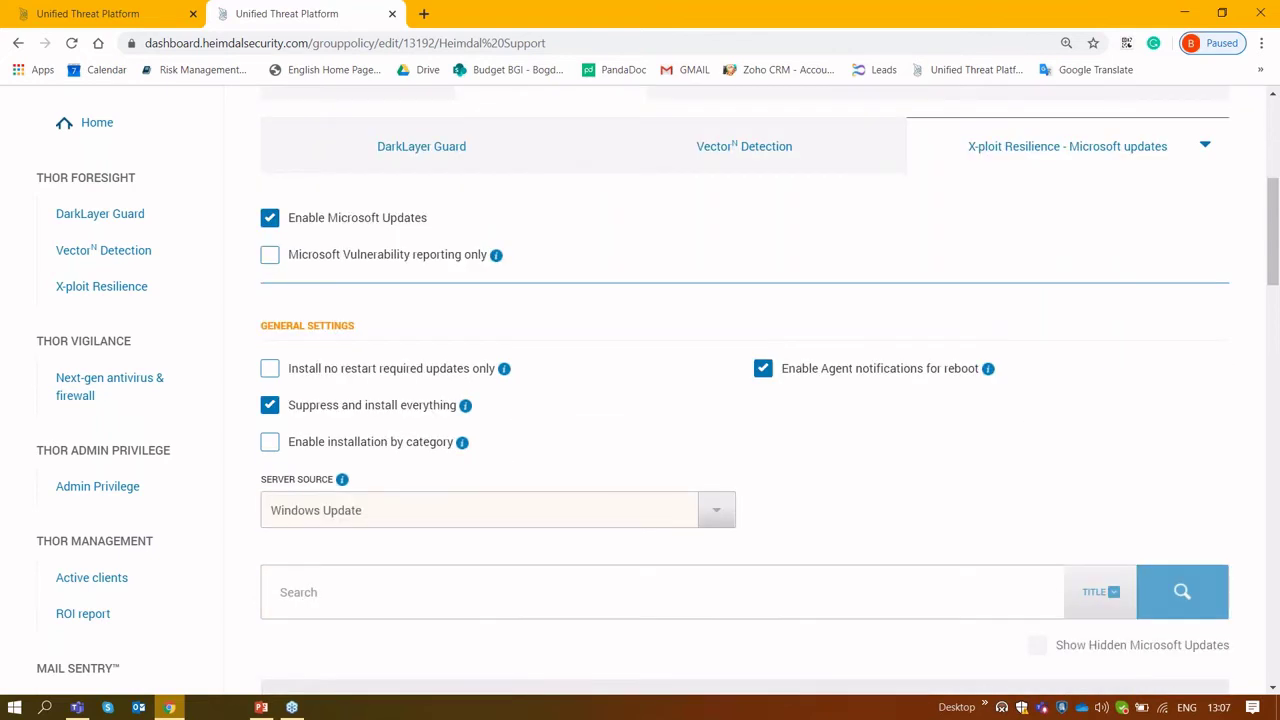
scroll(745, 390, down, 1)
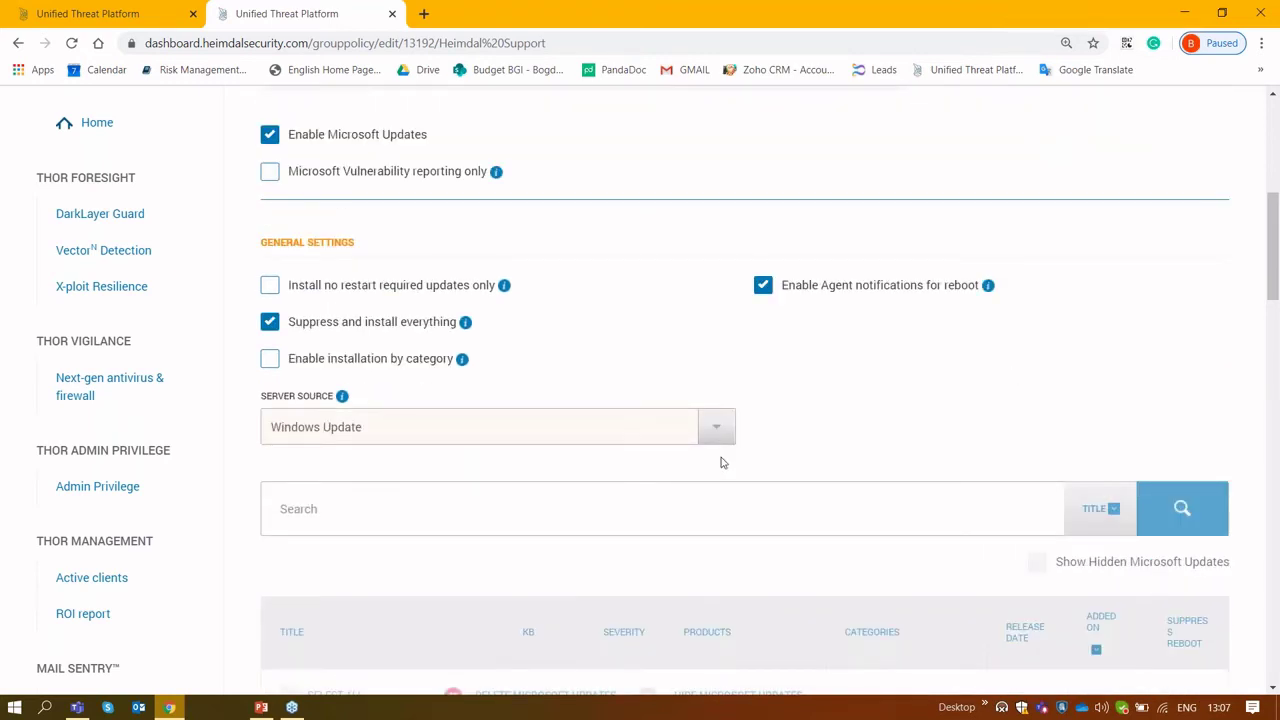
scroll(851, 394, down, 2)
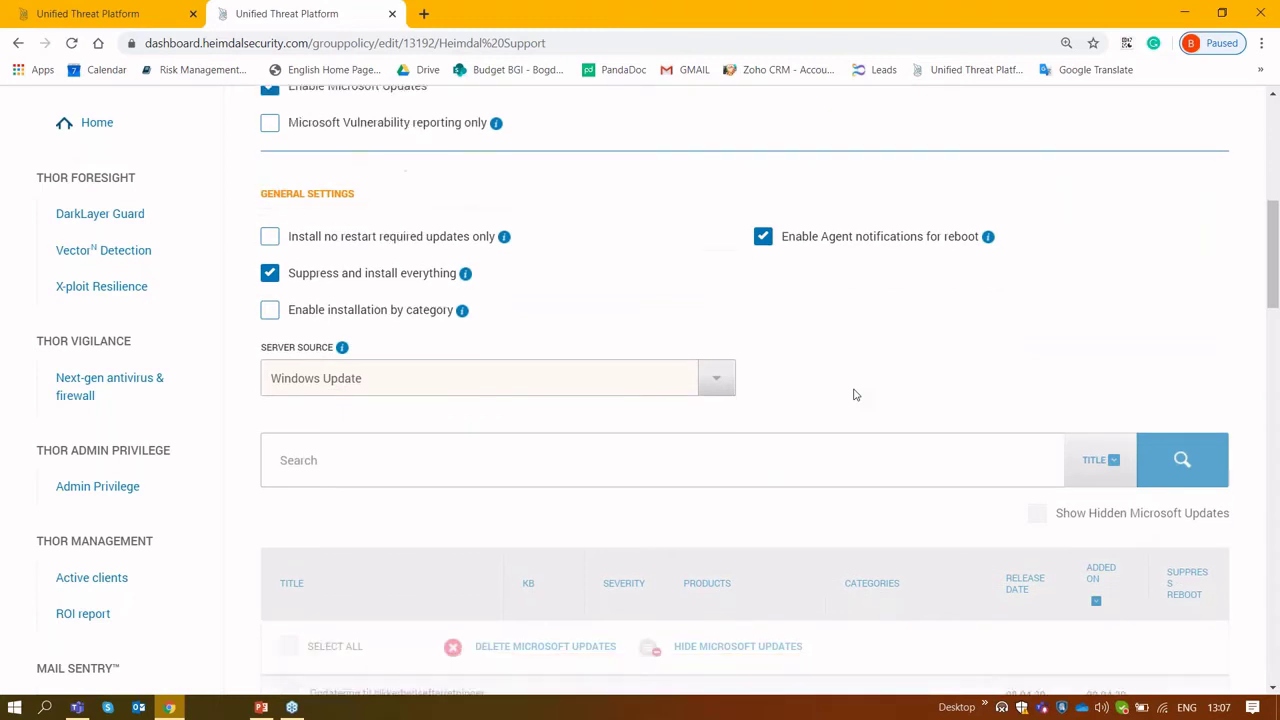
scroll(813, 338, down, 3)
scroll(813, 338, down, 1)
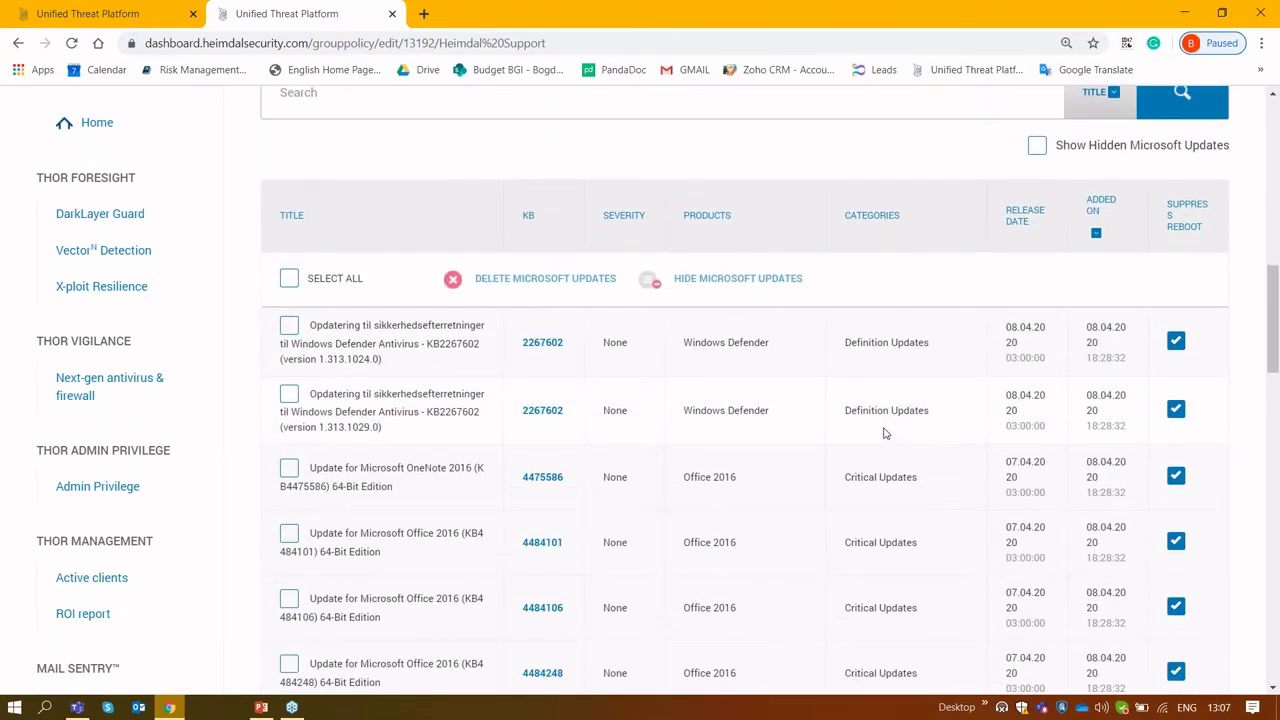
scroll(884, 433, up, 2)
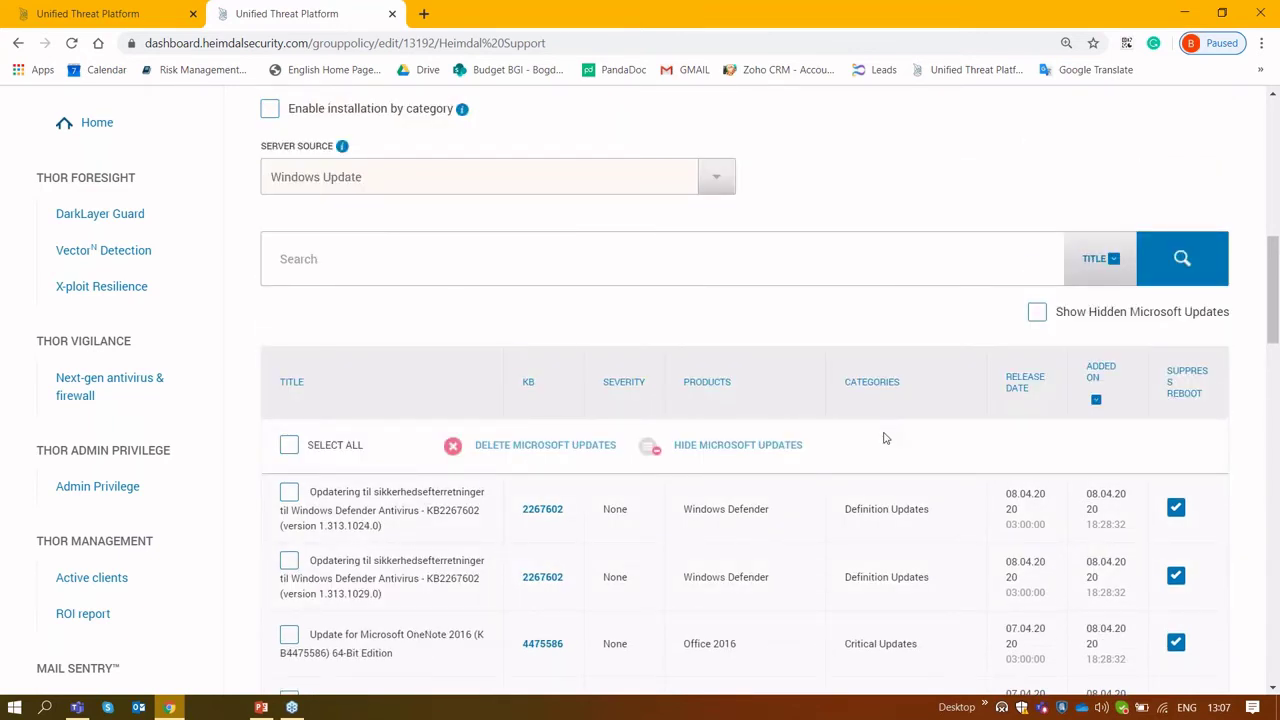
scroll(880, 447, up, 2)
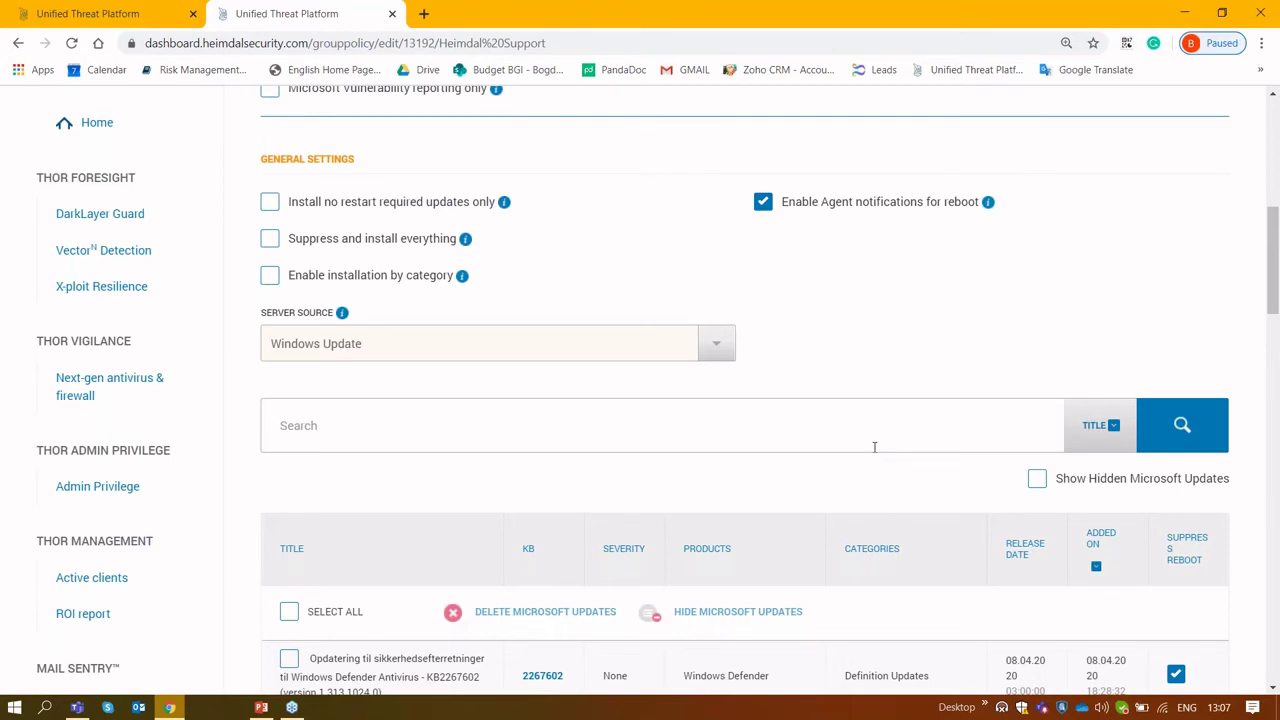
scroll(874, 447, down, 3)
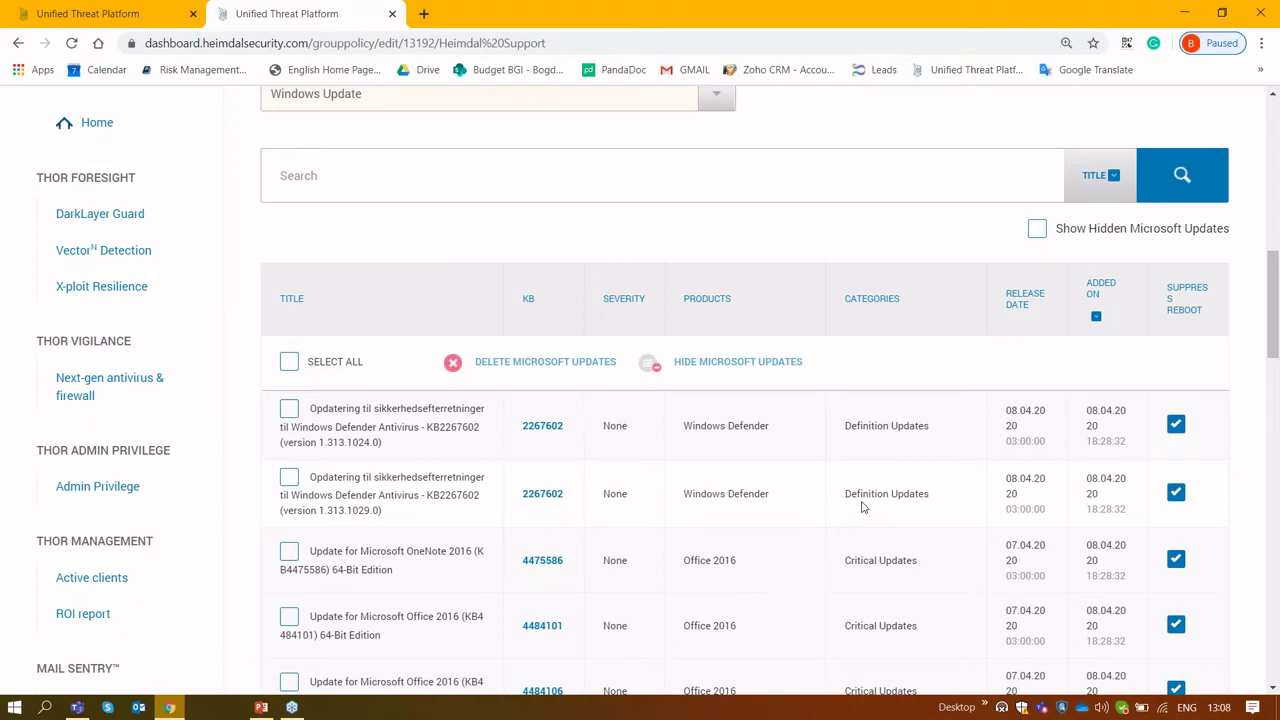
Examine the Microsoft Updates check interval, update delay, update schedule, reboot schedule and reboot delay settings
scroll(862, 507, down, 9)
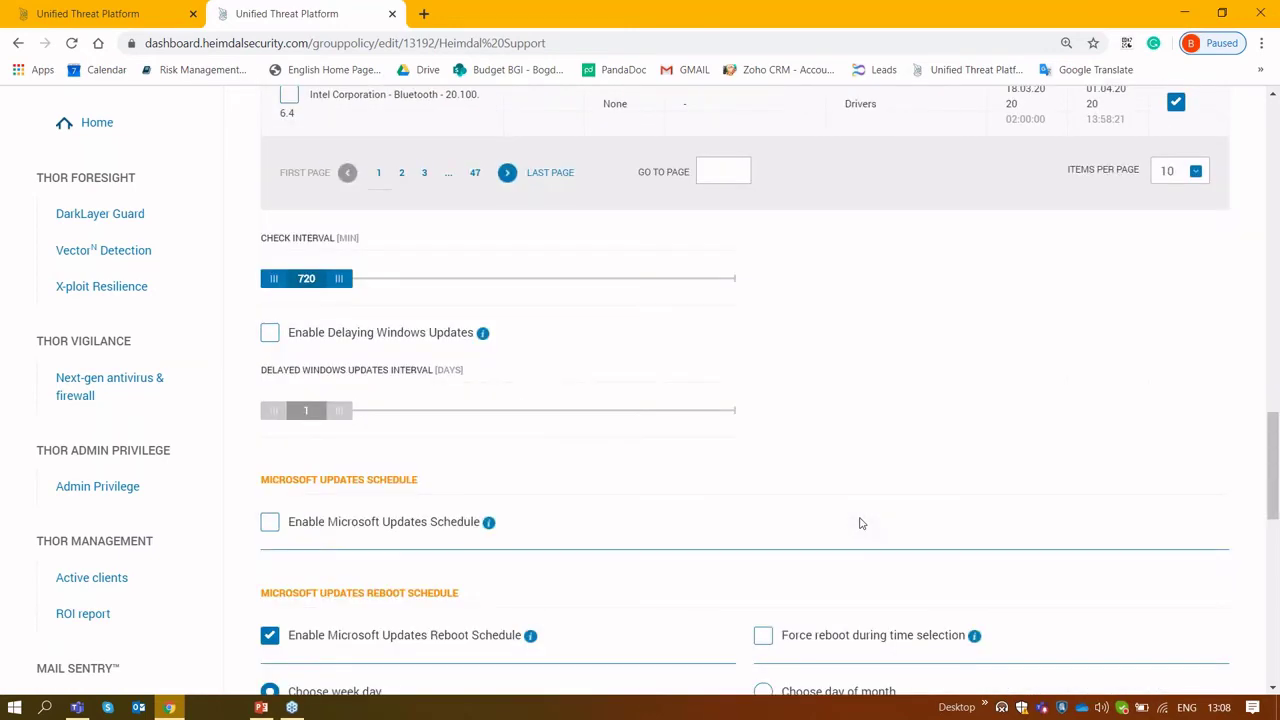
scroll(861, 523, down, 1)
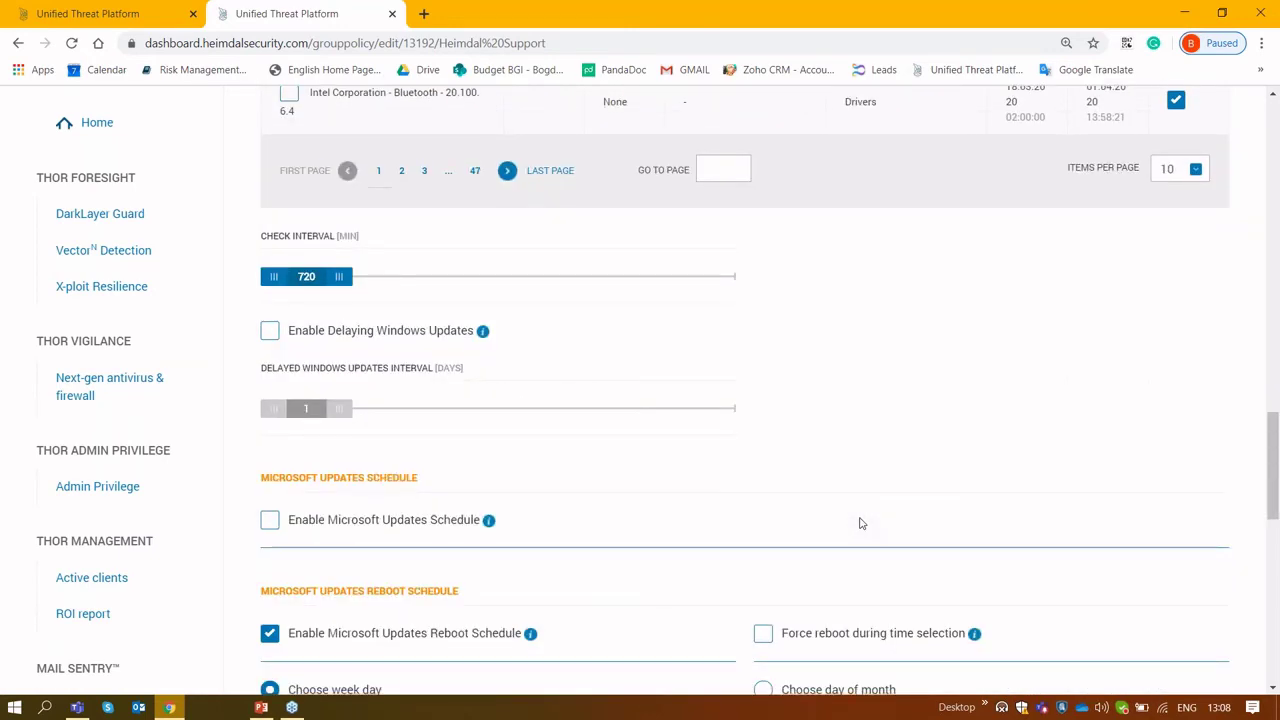
scroll(861, 523, down, 3)
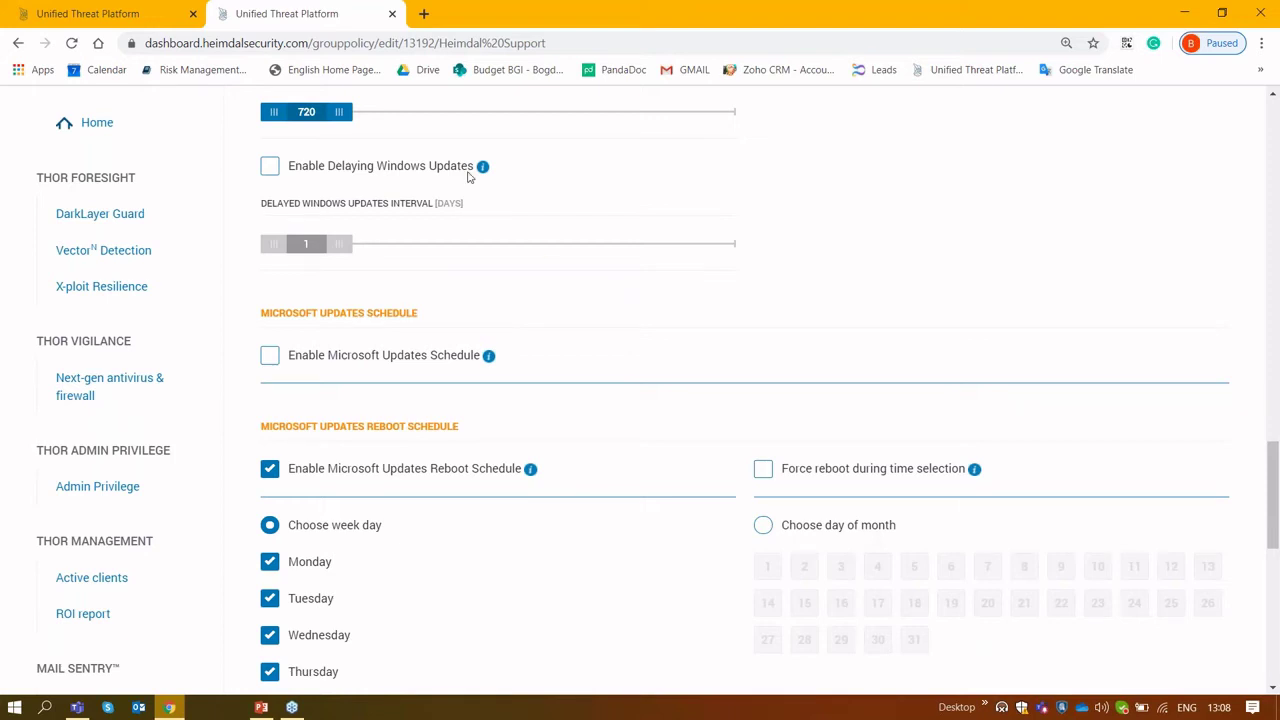
scroll(493, 403, down, 1)
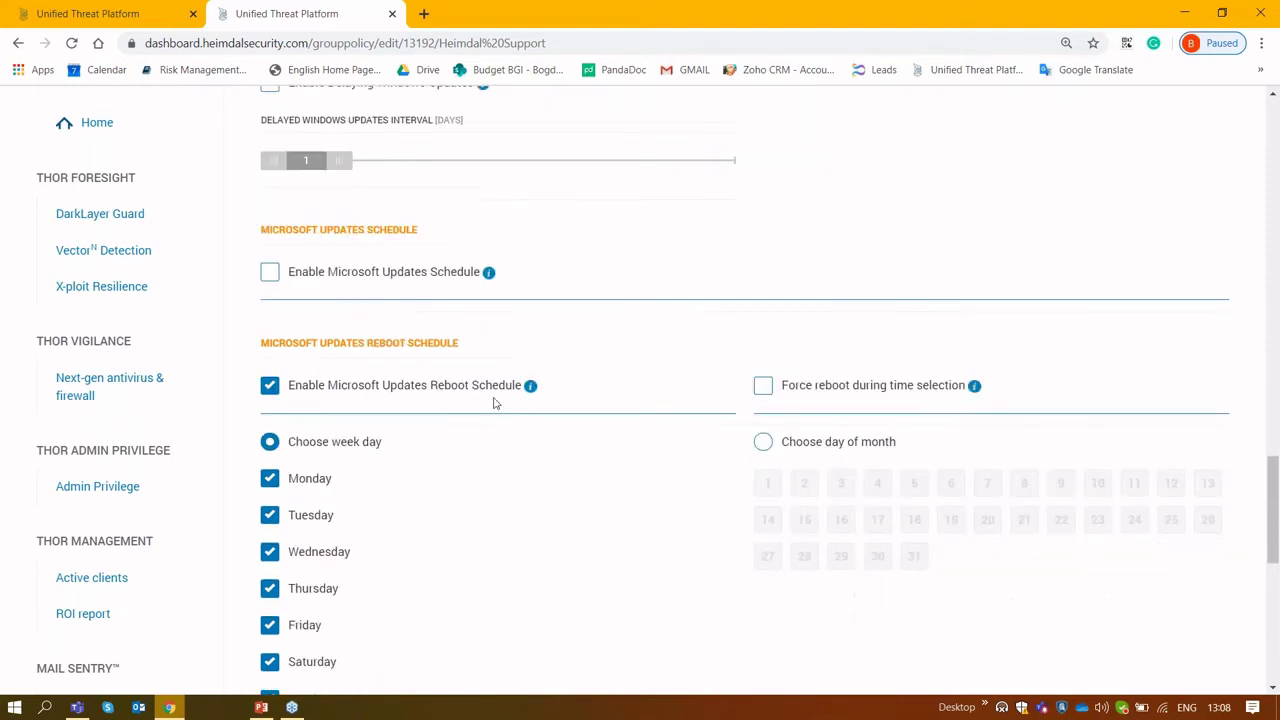
scroll(487, 412, down, 1)
scroll(487, 412, down, 2)
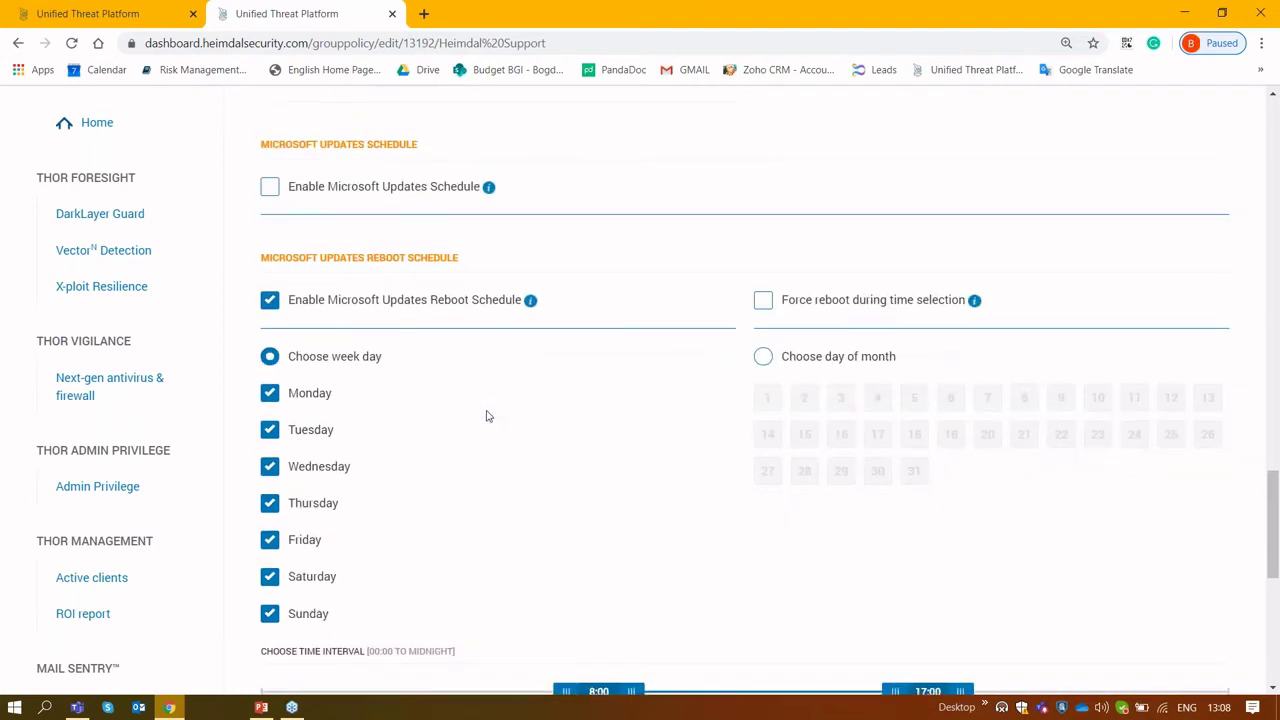
scroll(487, 416, down, 2)
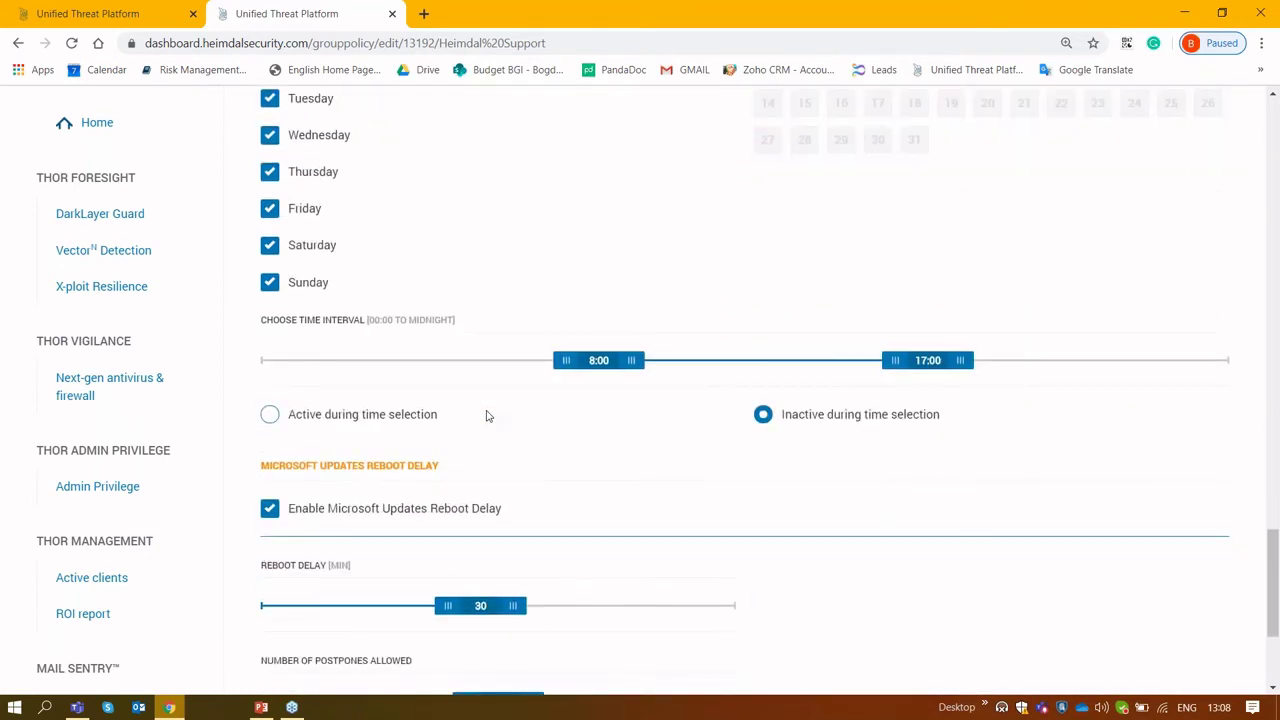
scroll(487, 416, down, 2)
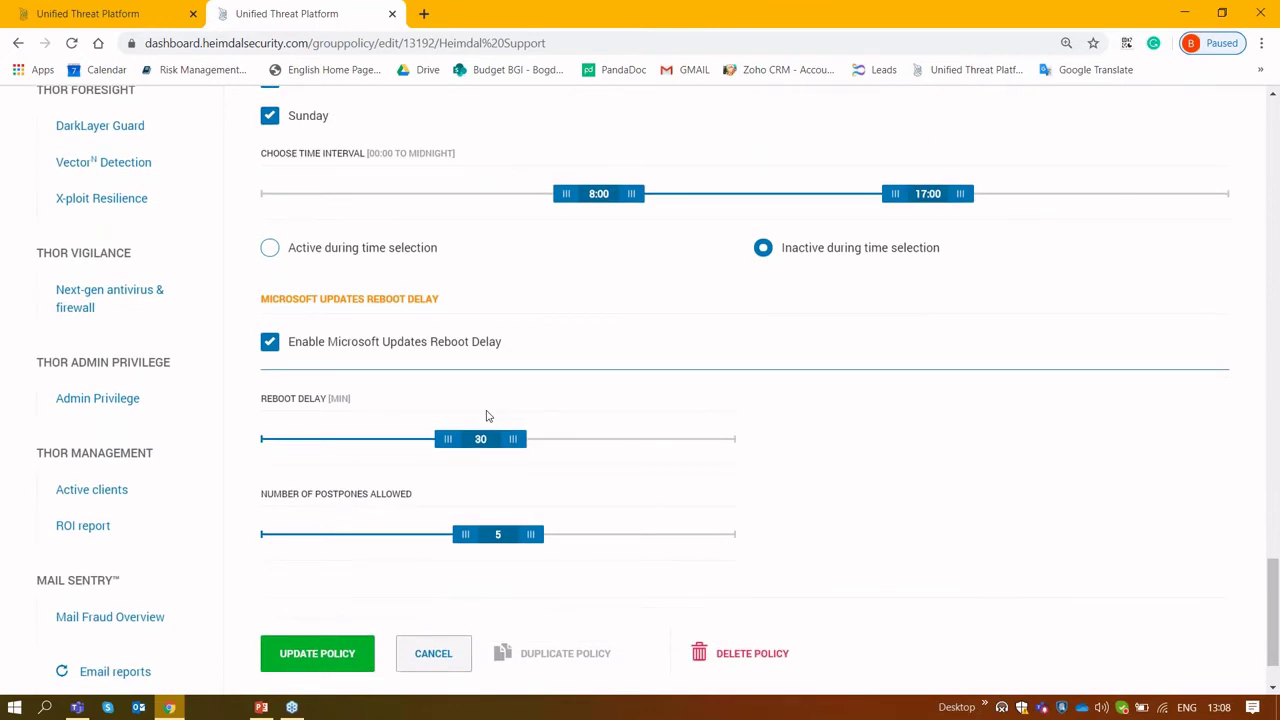
scroll(487, 416, up, 5)
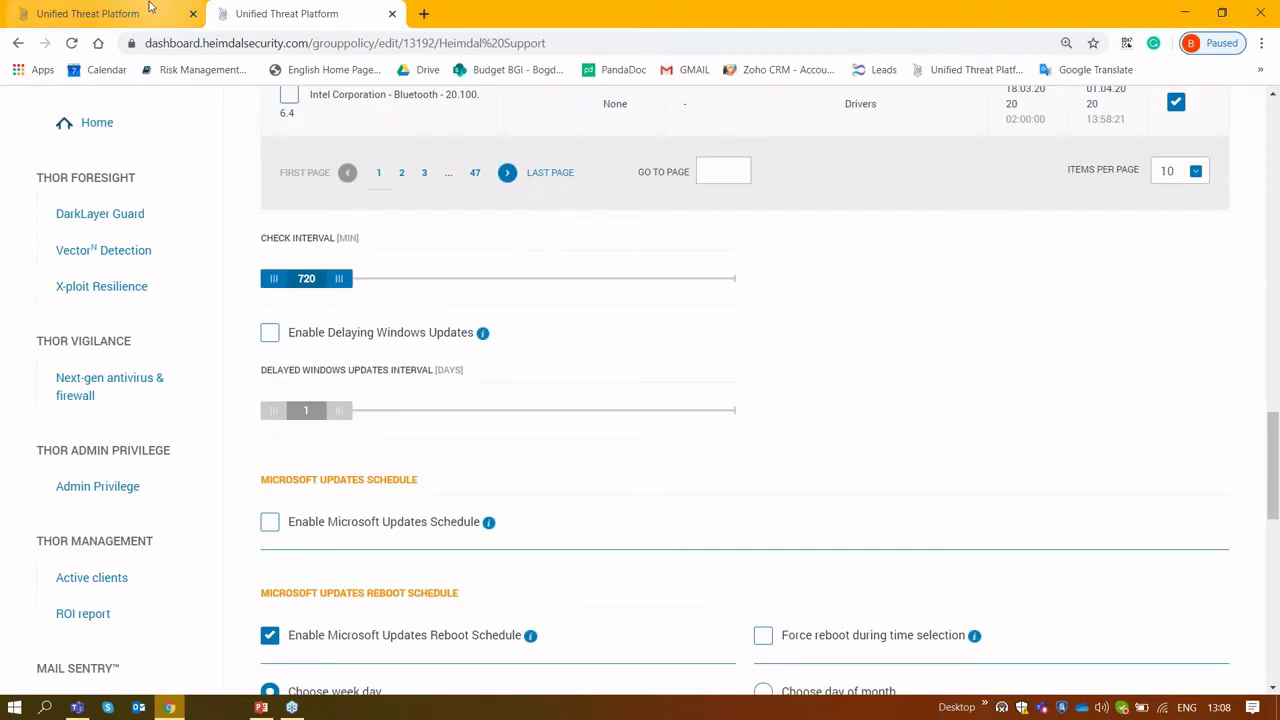
Return to the X-ploit Resilience overview and examine the application list in the Infinity Management View
click(150, 7)
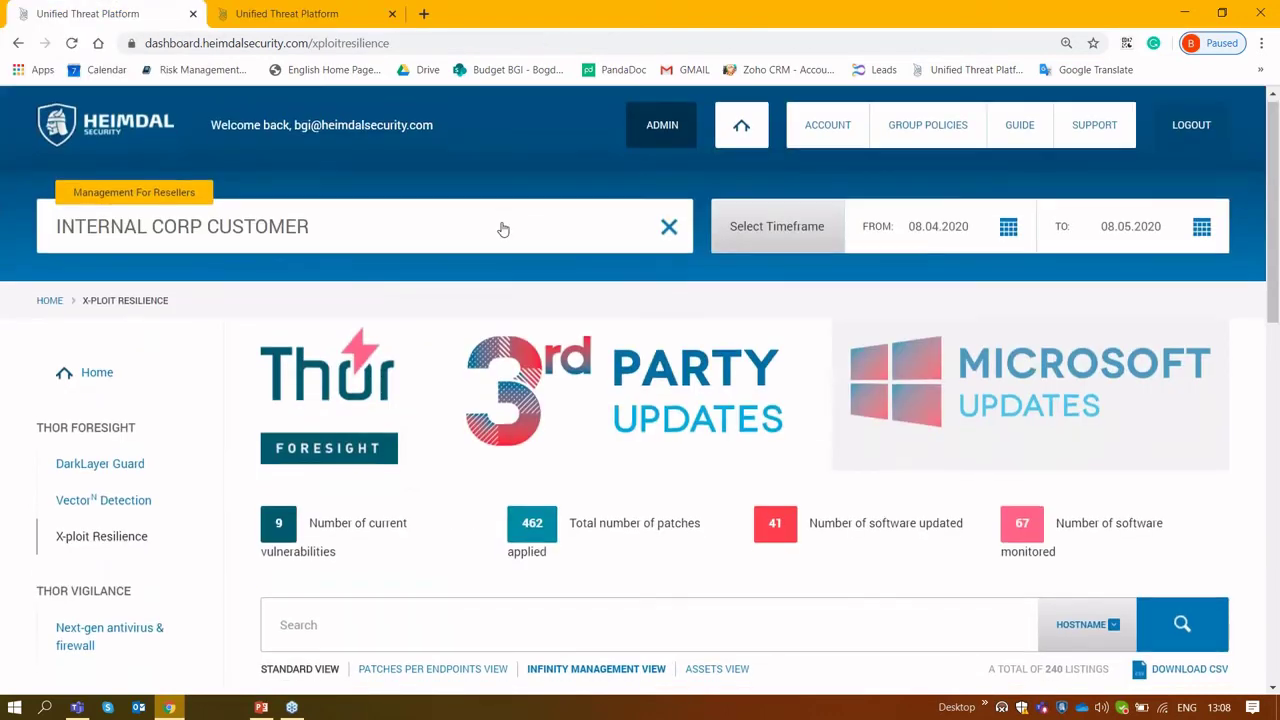
scroll(505, 235, down, 2)
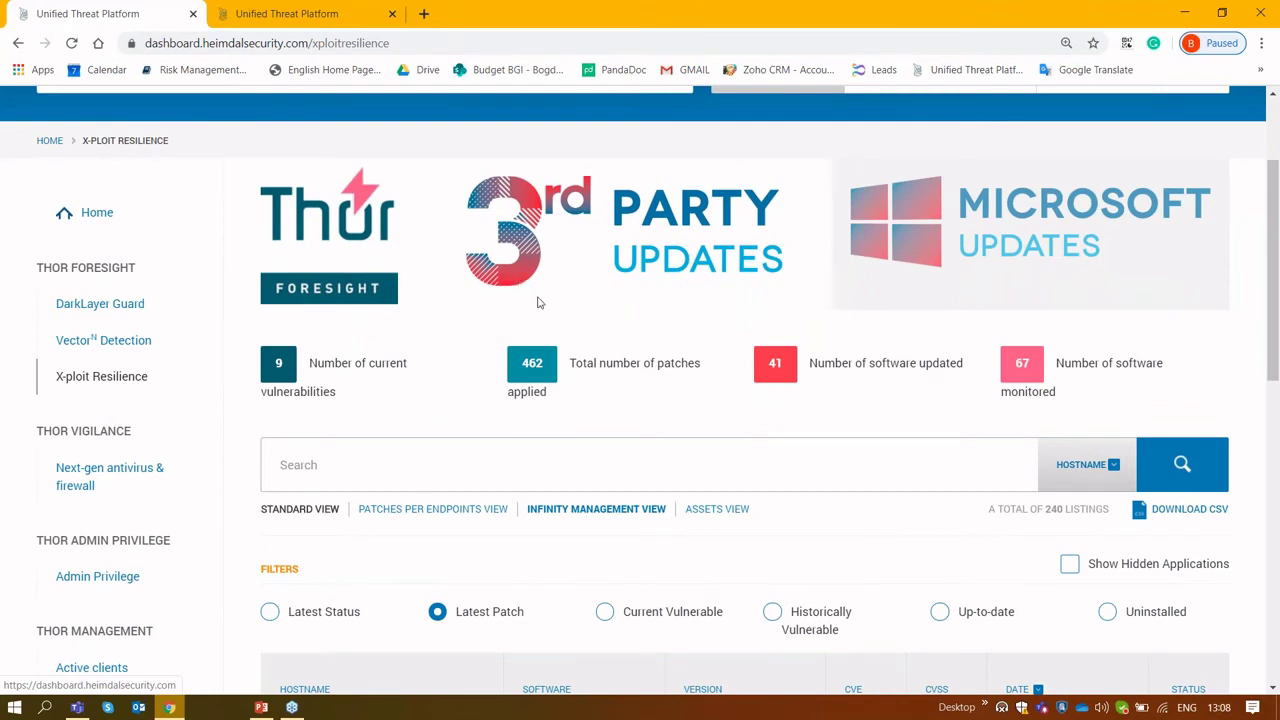
scroll(537, 302, down, 1)
scroll(537, 302, down, 1)
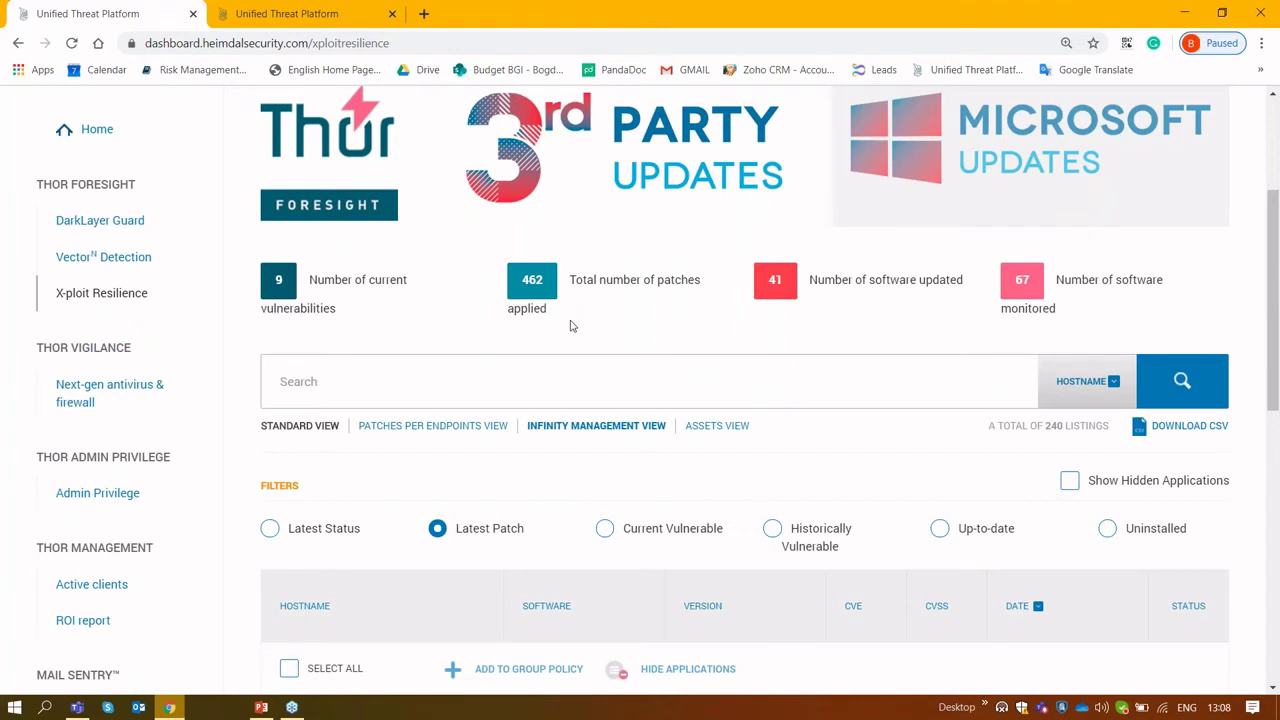
scroll(569, 351, down, 1)
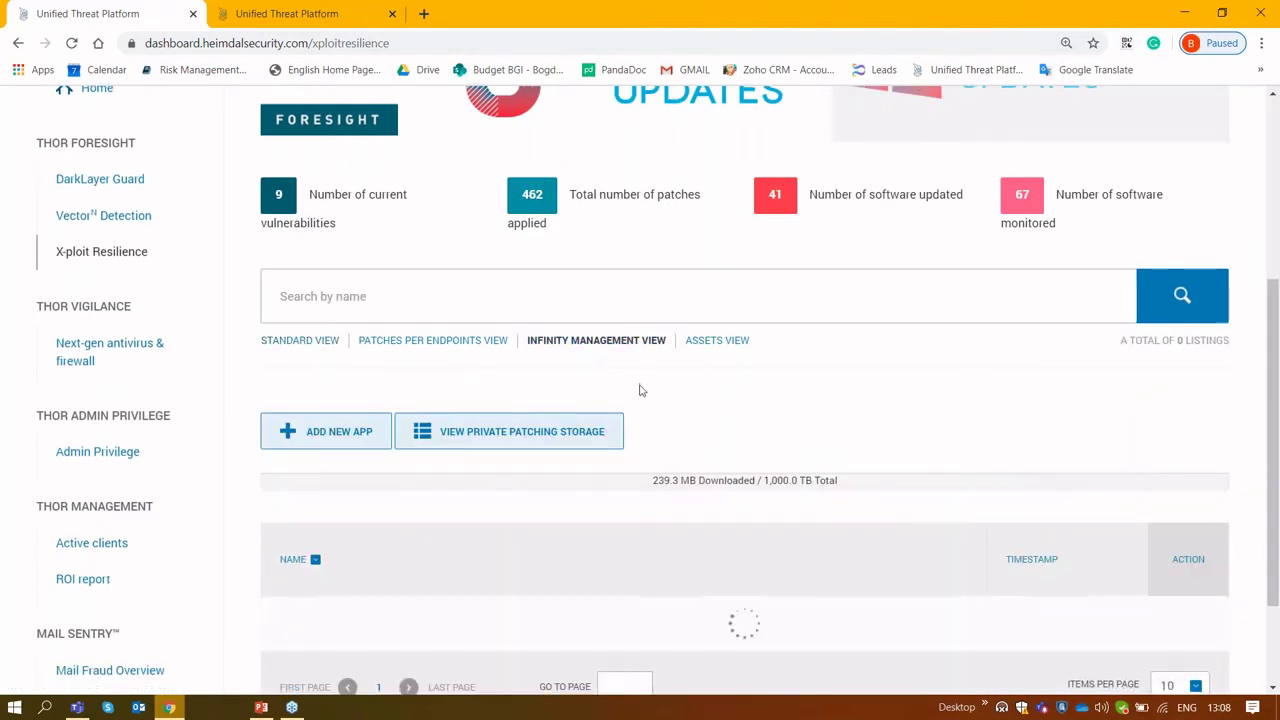
scroll(640, 388, down, 2)
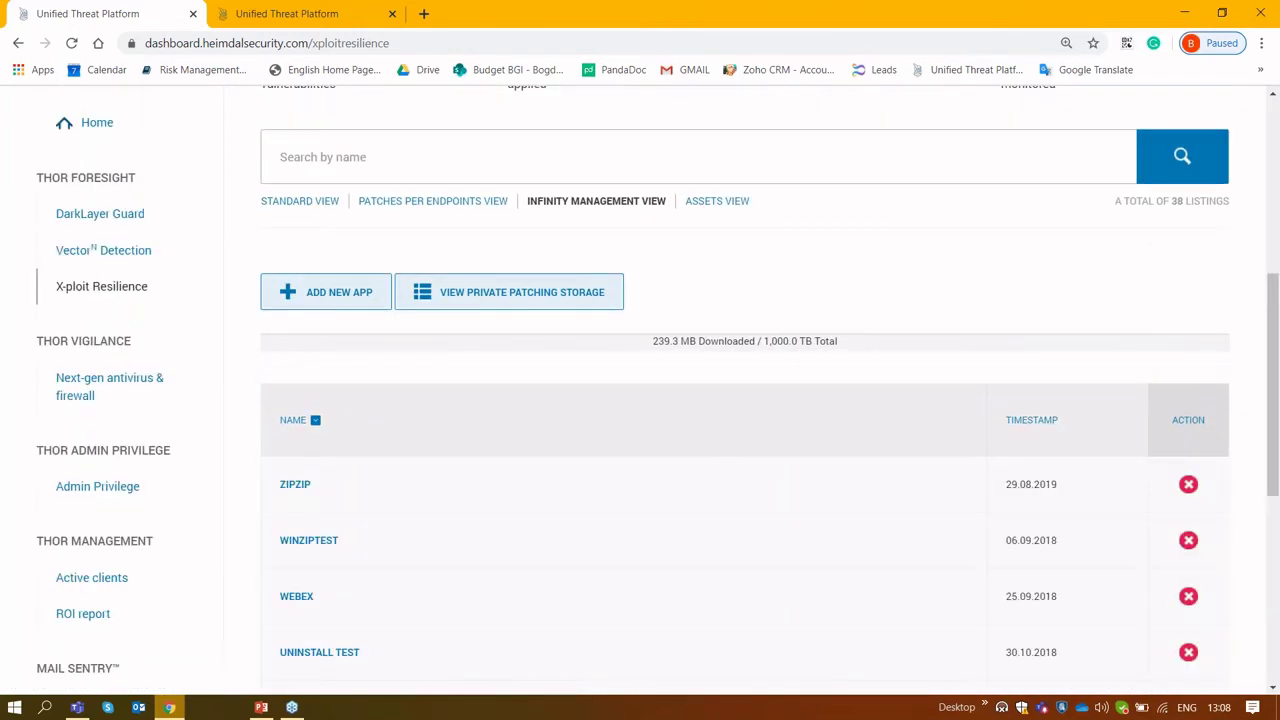
scroll(640, 388, down, 1)
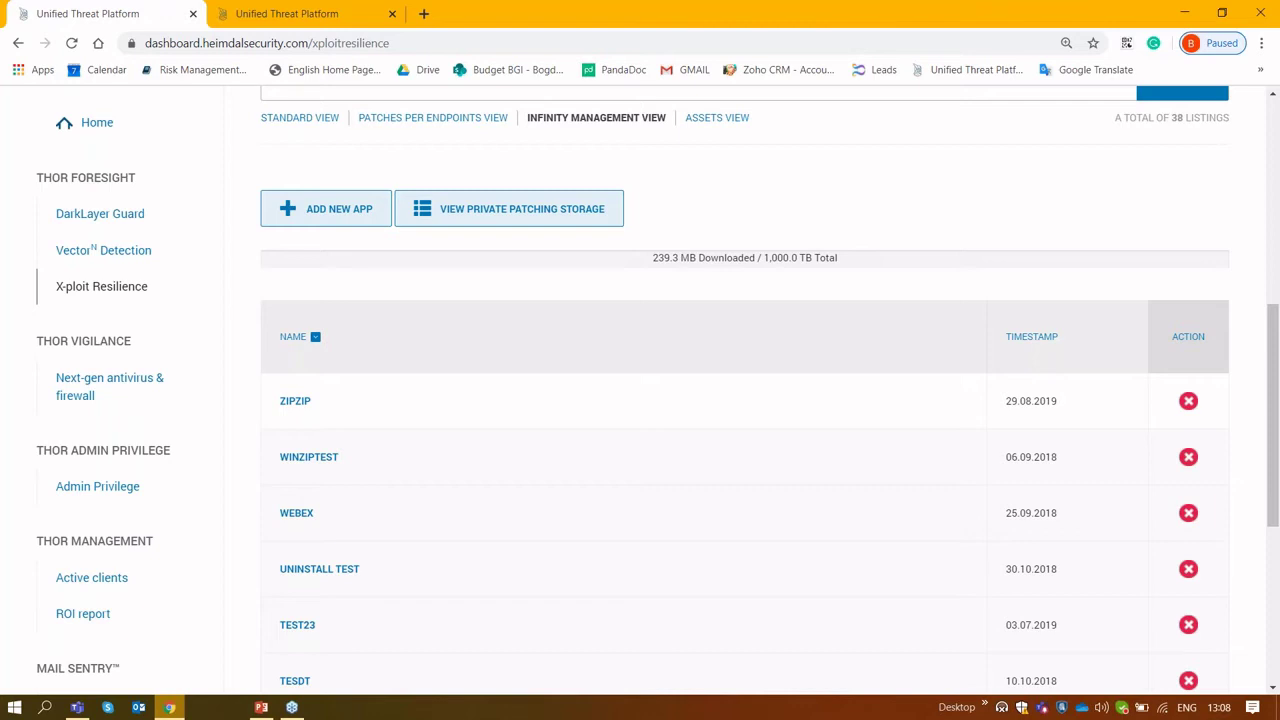
Open the Assets View and examine the list of installed applications
scroll(695, 296, up, 2)
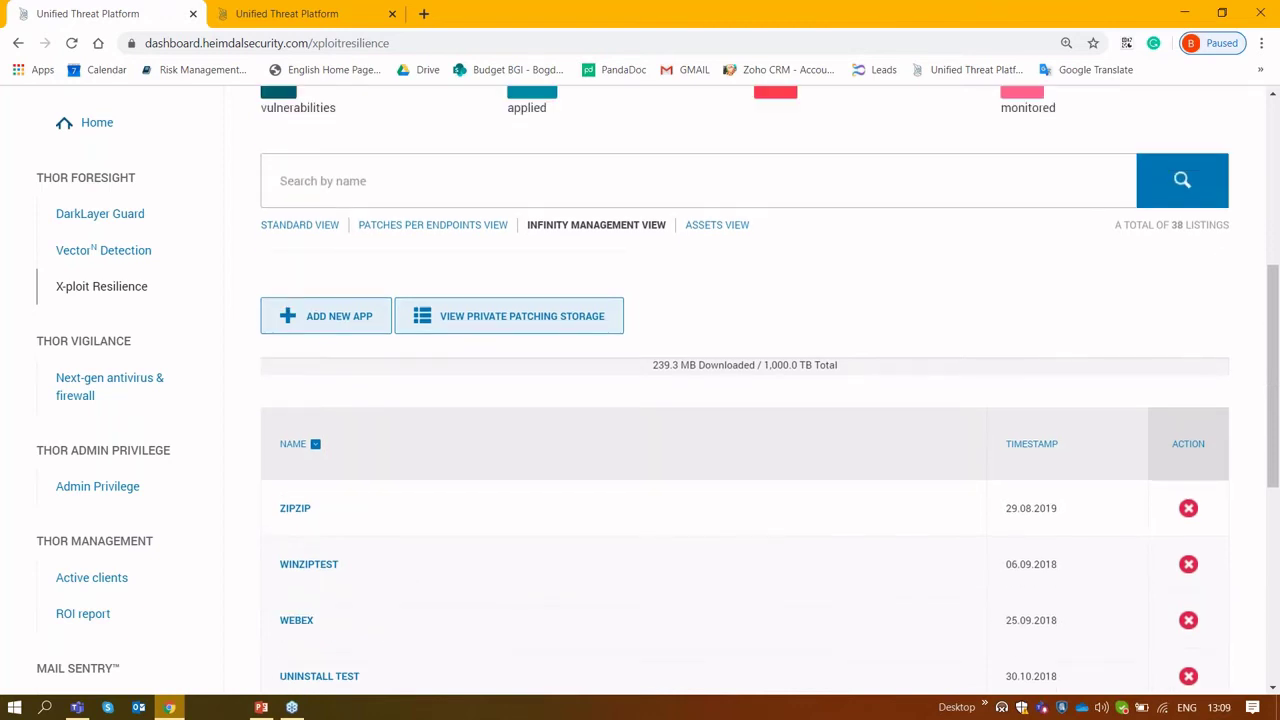
click(696, 288)
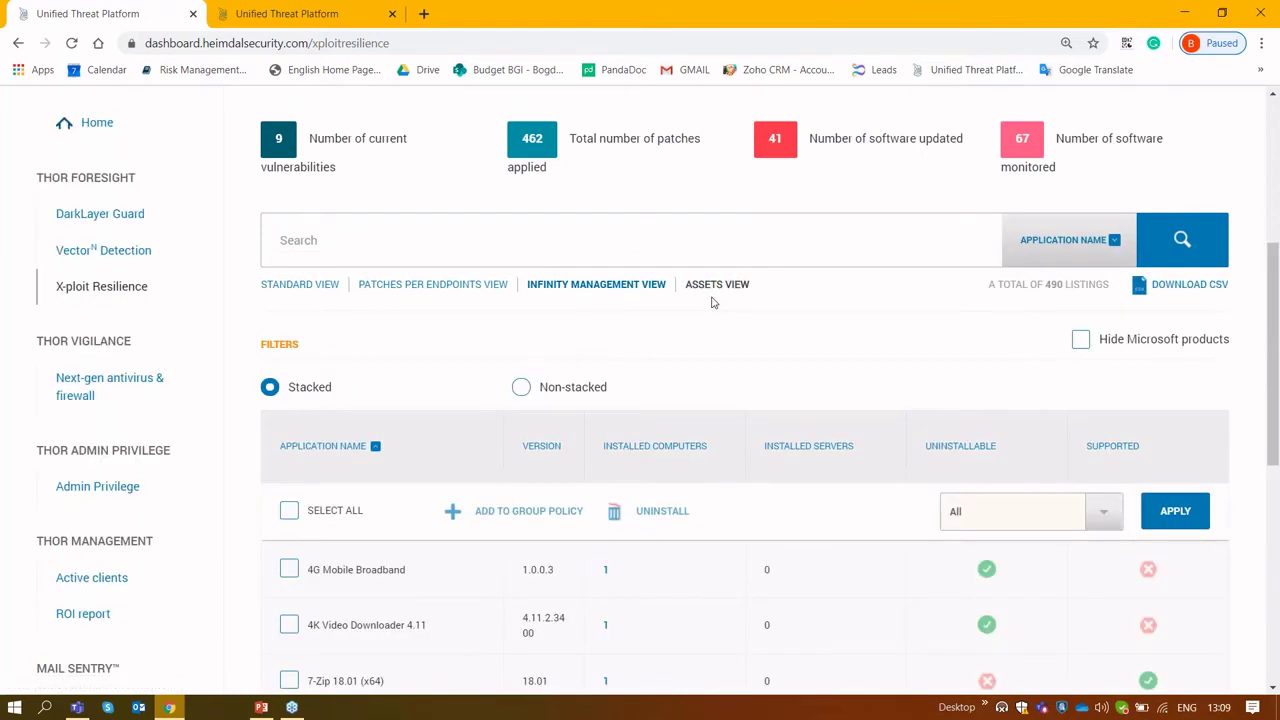
scroll(713, 302, down, 3)
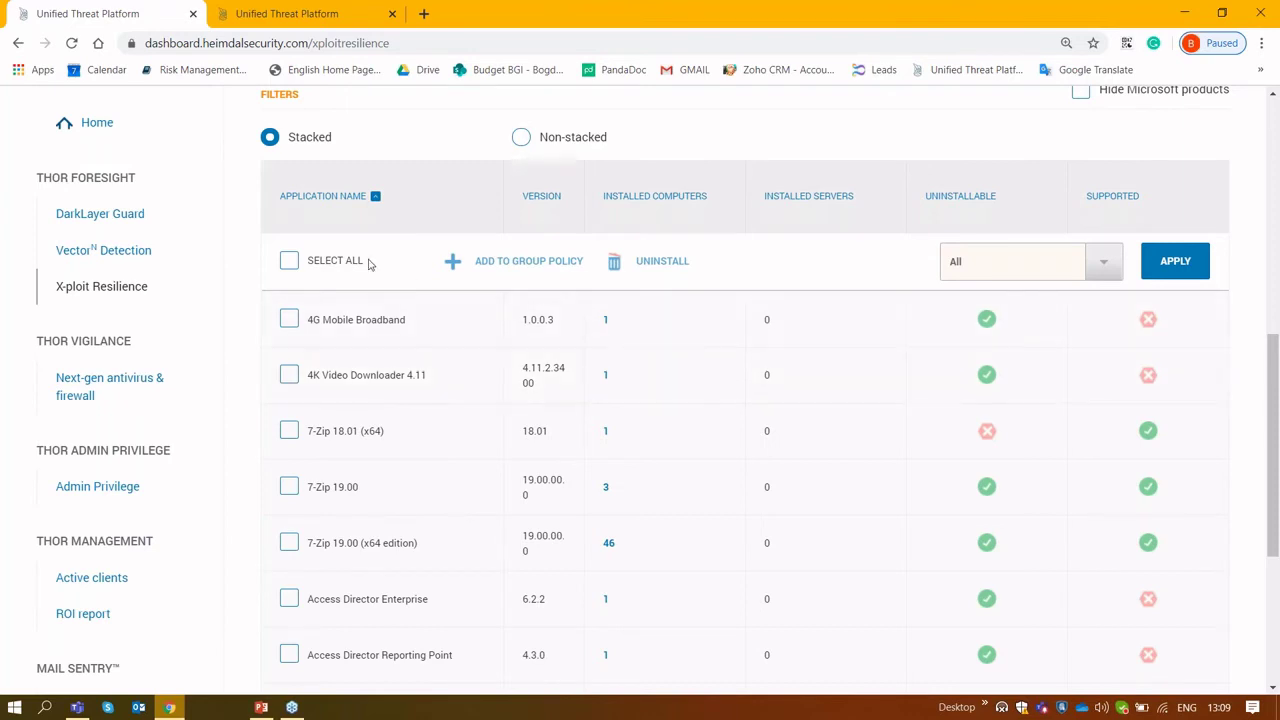
Select all listed applications in the Assets View and review their uninstallable and supported status
click(327, 268)
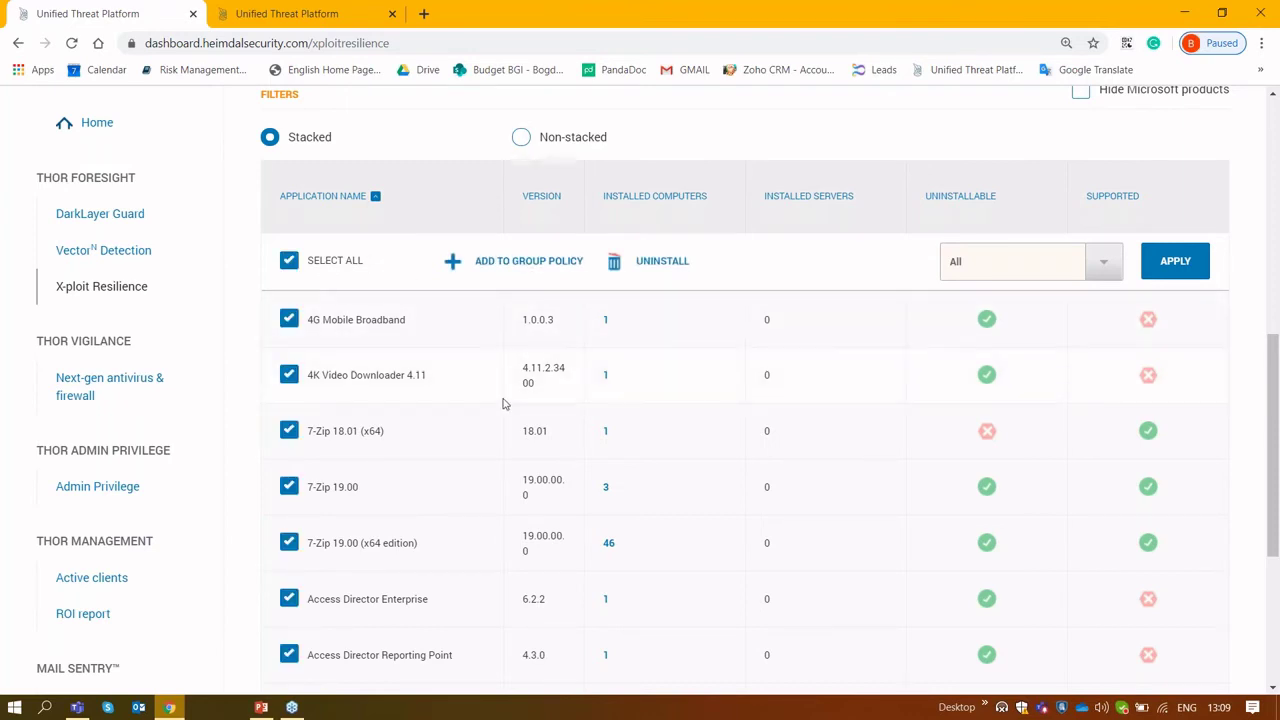
scroll(505, 403, down, 1)
scroll(505, 403, down, 1)
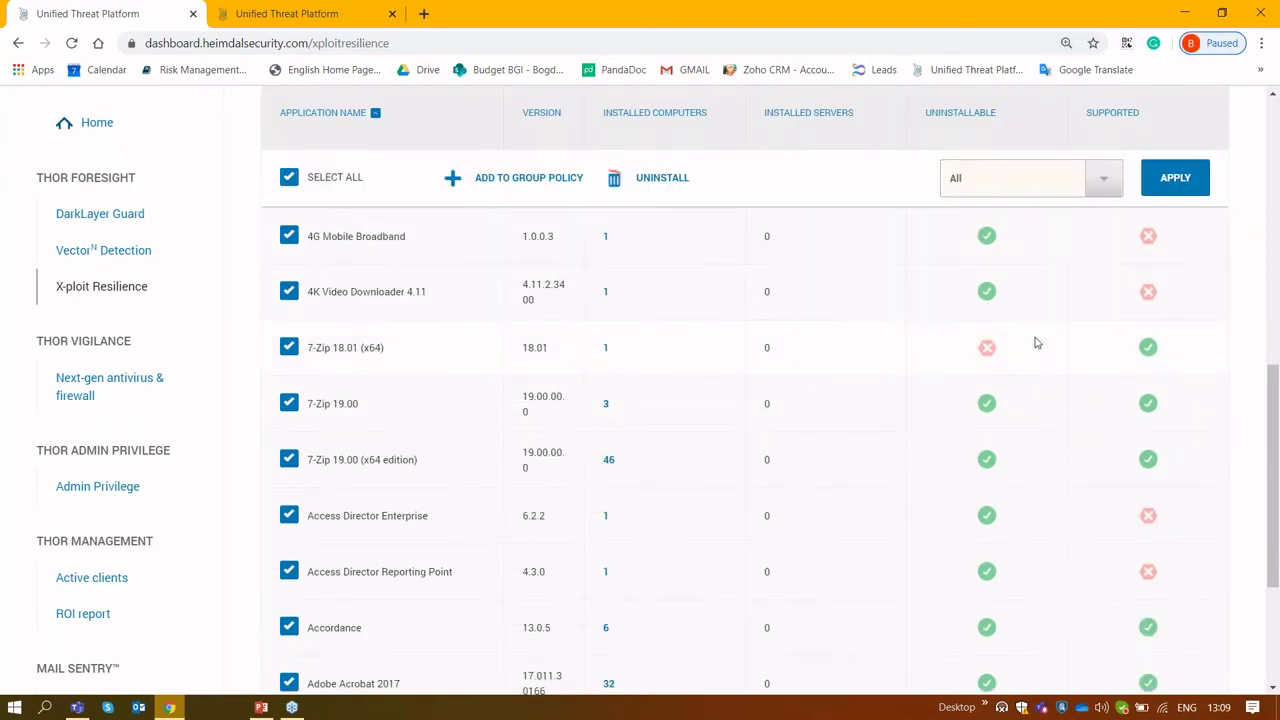
scroll(1043, 432, up, 1)
scroll(1043, 432, up, 1)
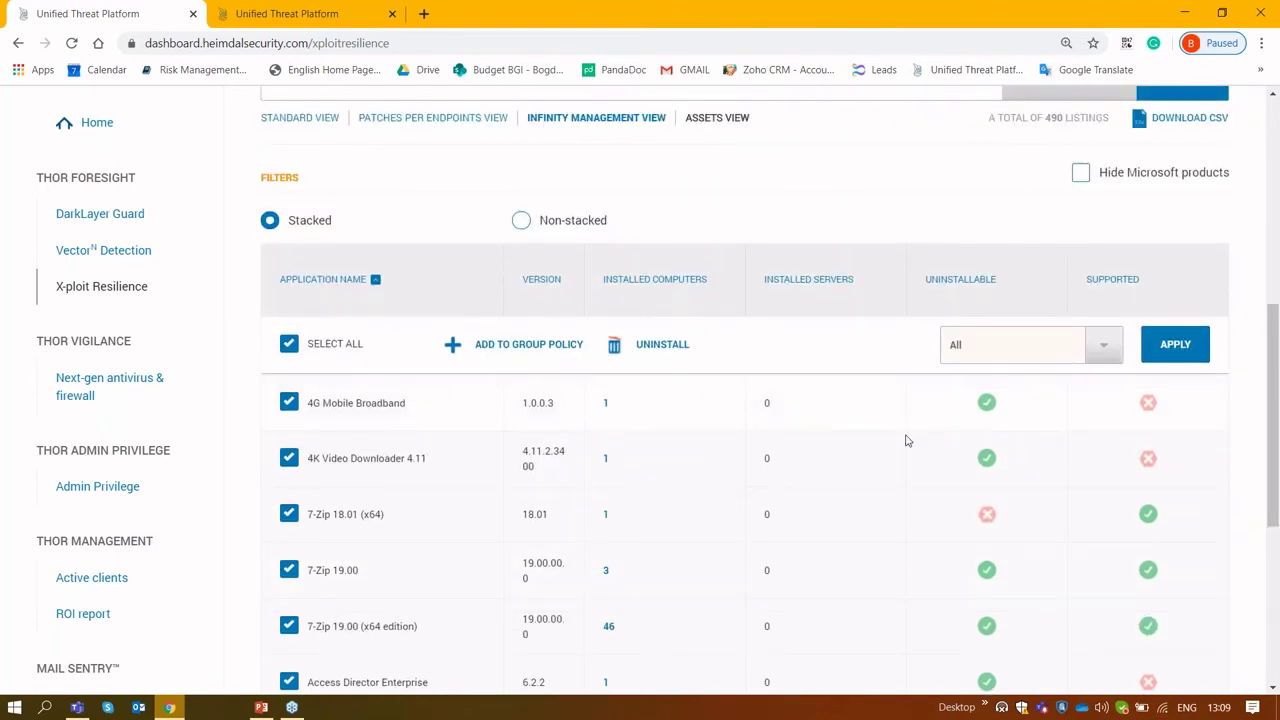
scroll(903, 443, up, 1)
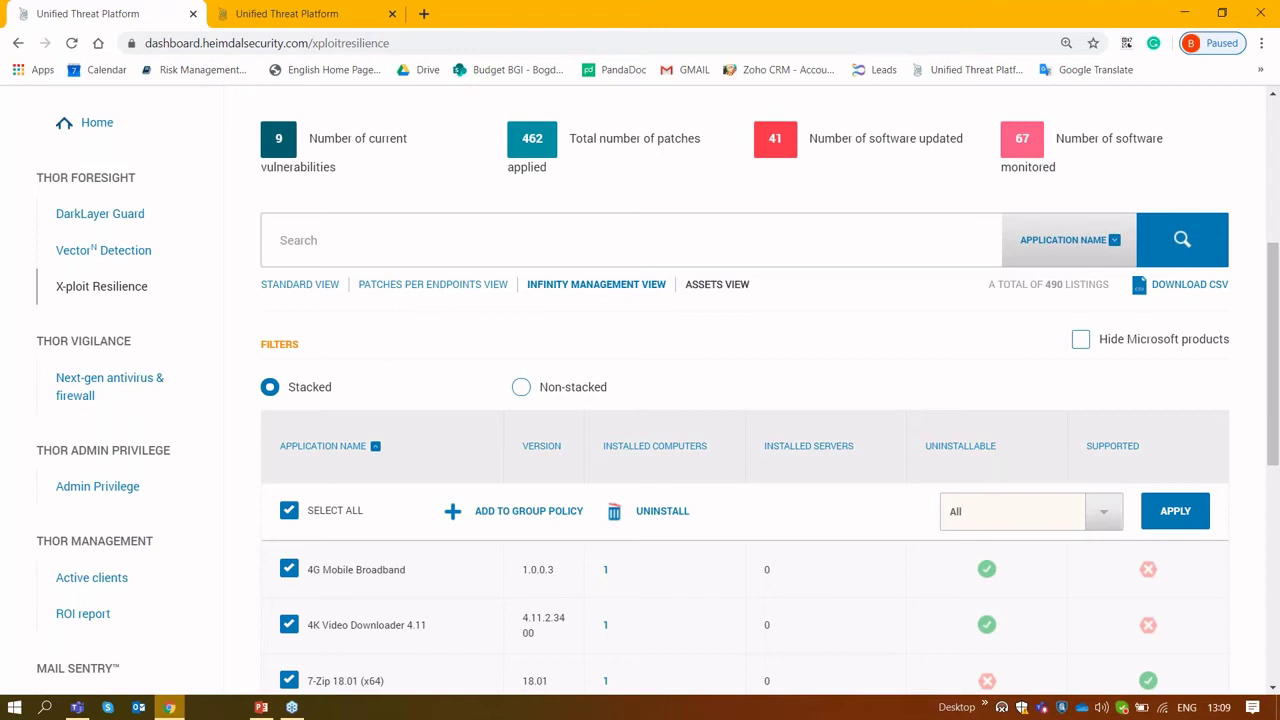
Open the Next-gen antivirus & firewall module and examine its Firewall Rules
click(95, 377)
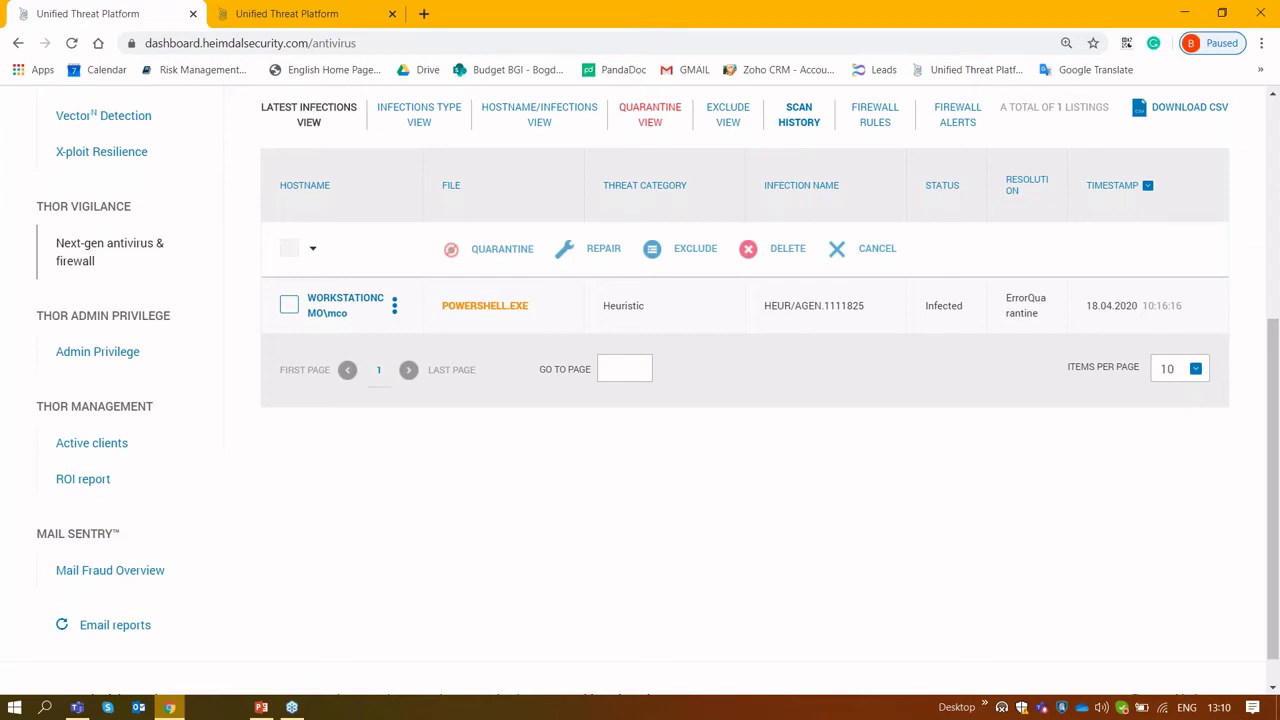
scroll(392, 372, up, 3)
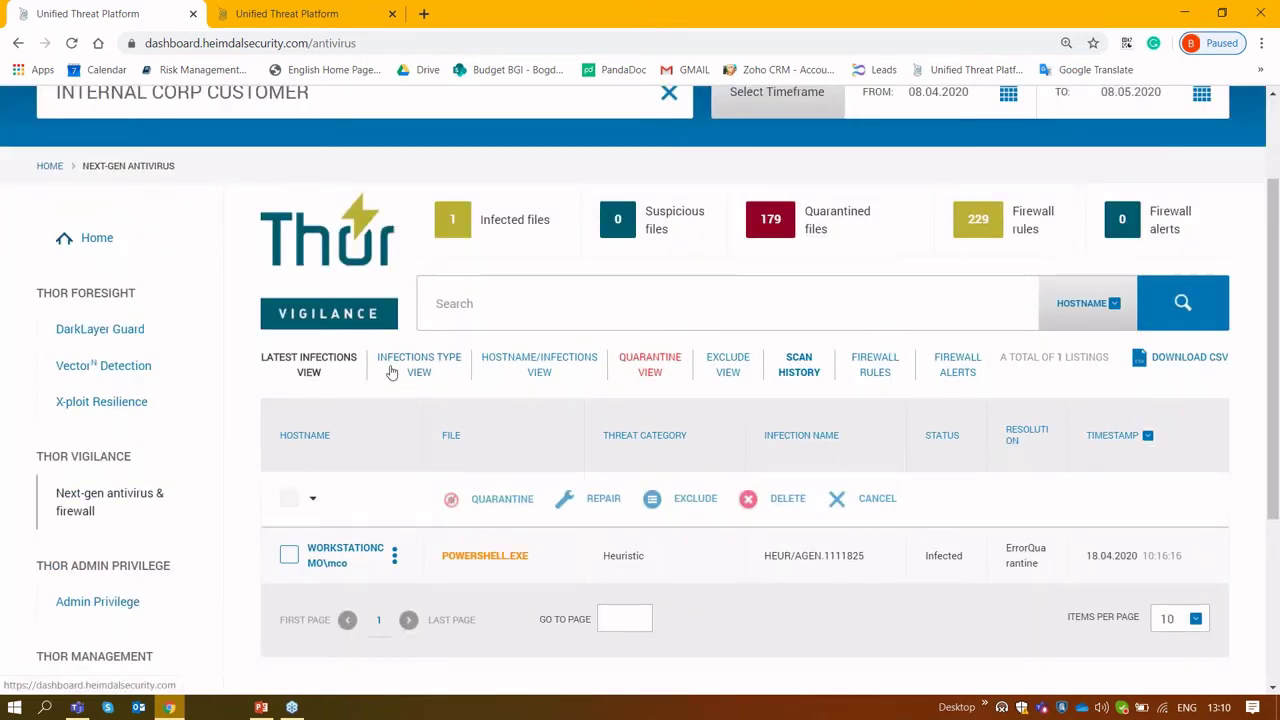
click(877, 368)
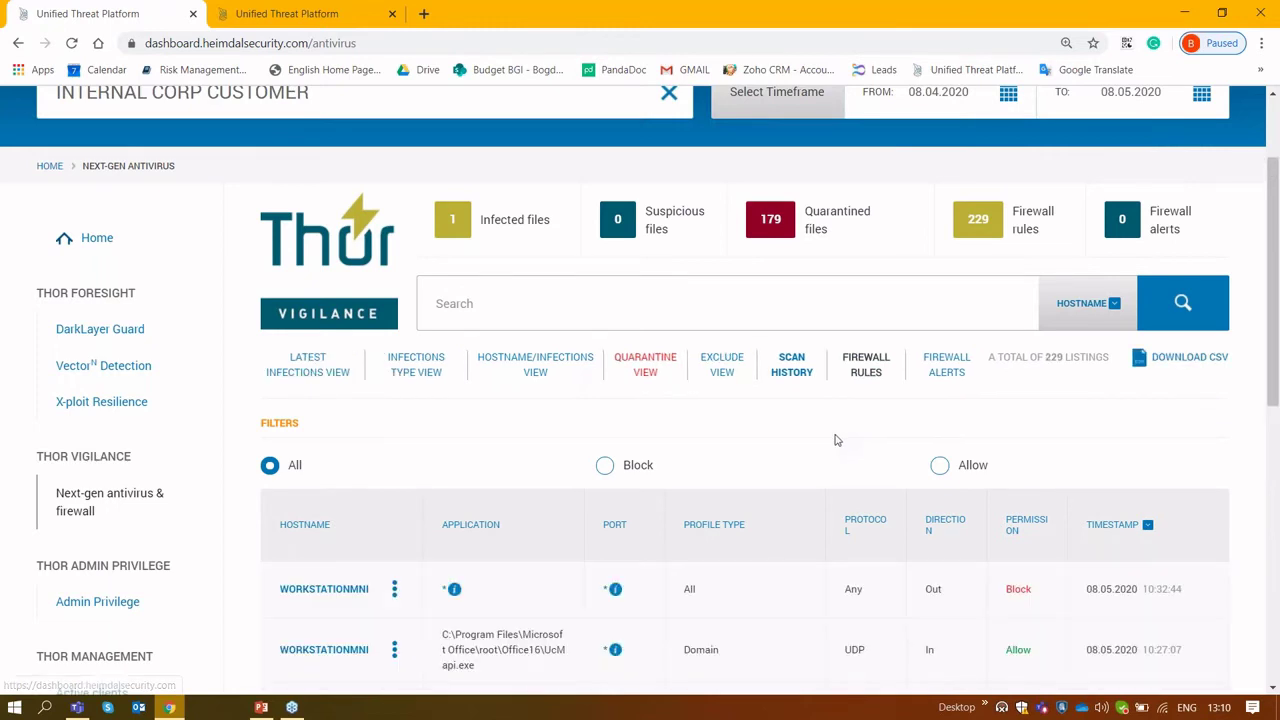
scroll(837, 440, down, 3)
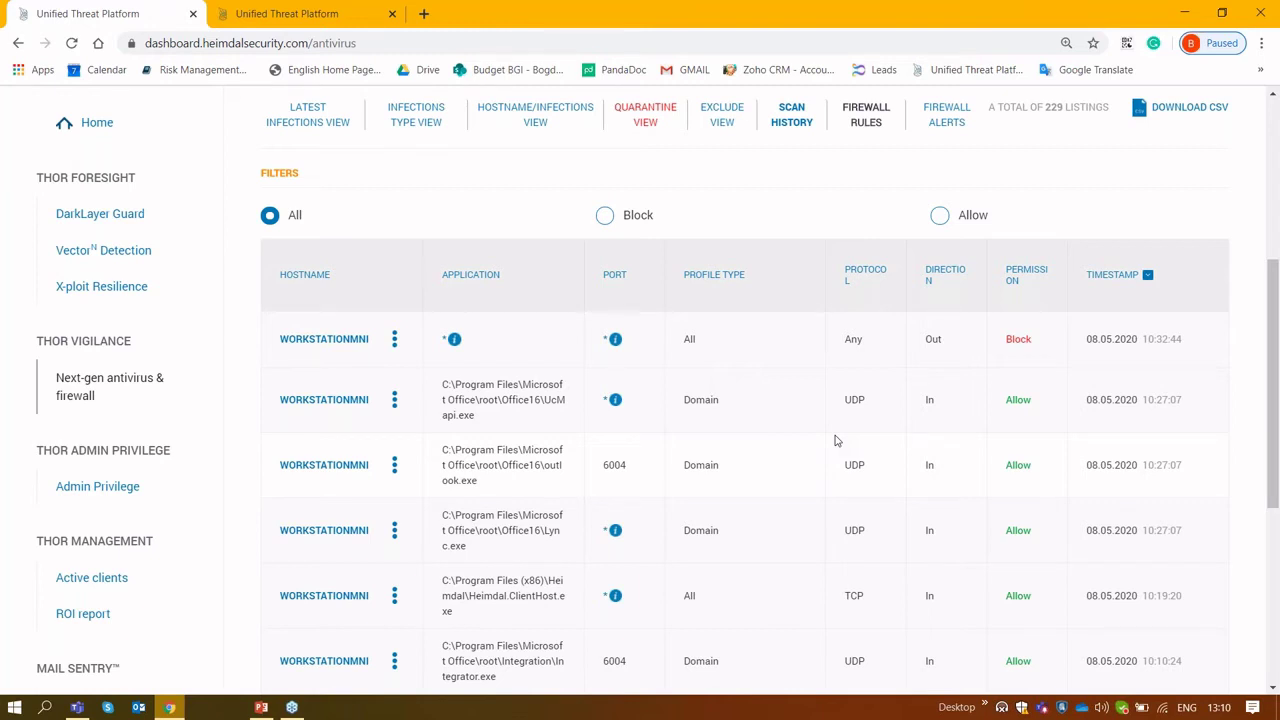
Open the Firewall Alerts and filter them to Brute Force Attack
scroll(837, 440, up, 2)
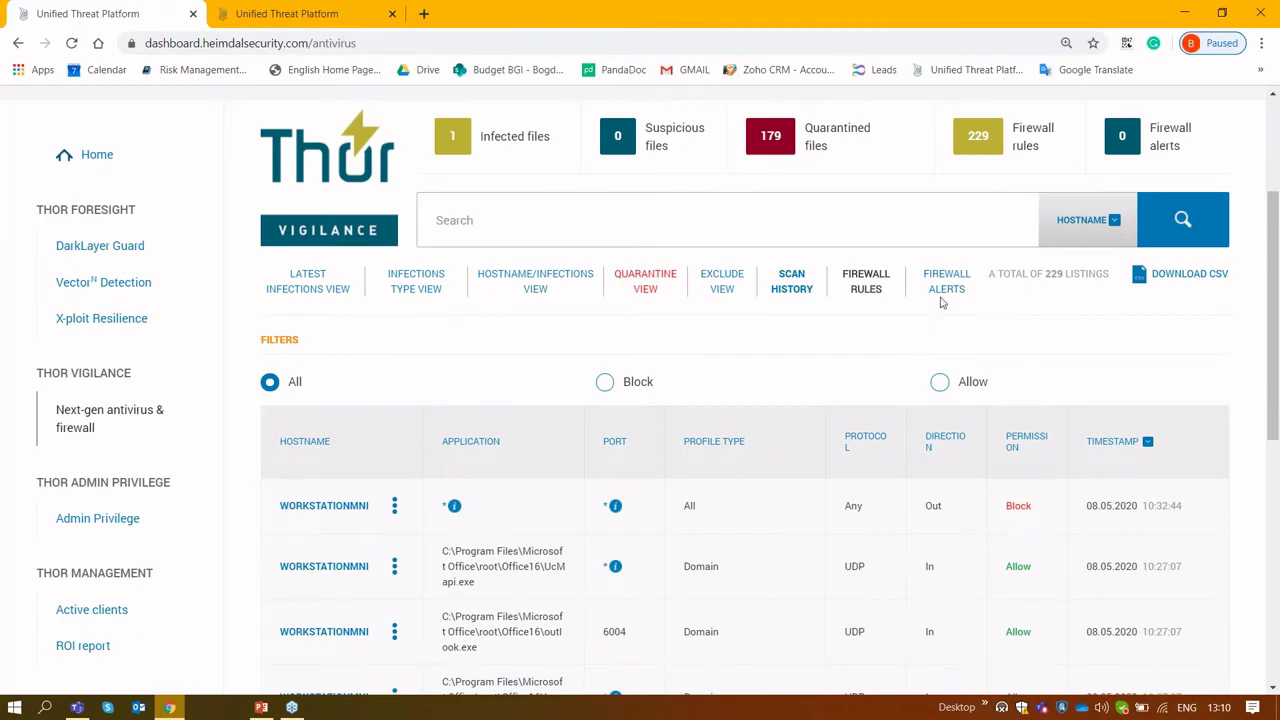
click(944, 293)
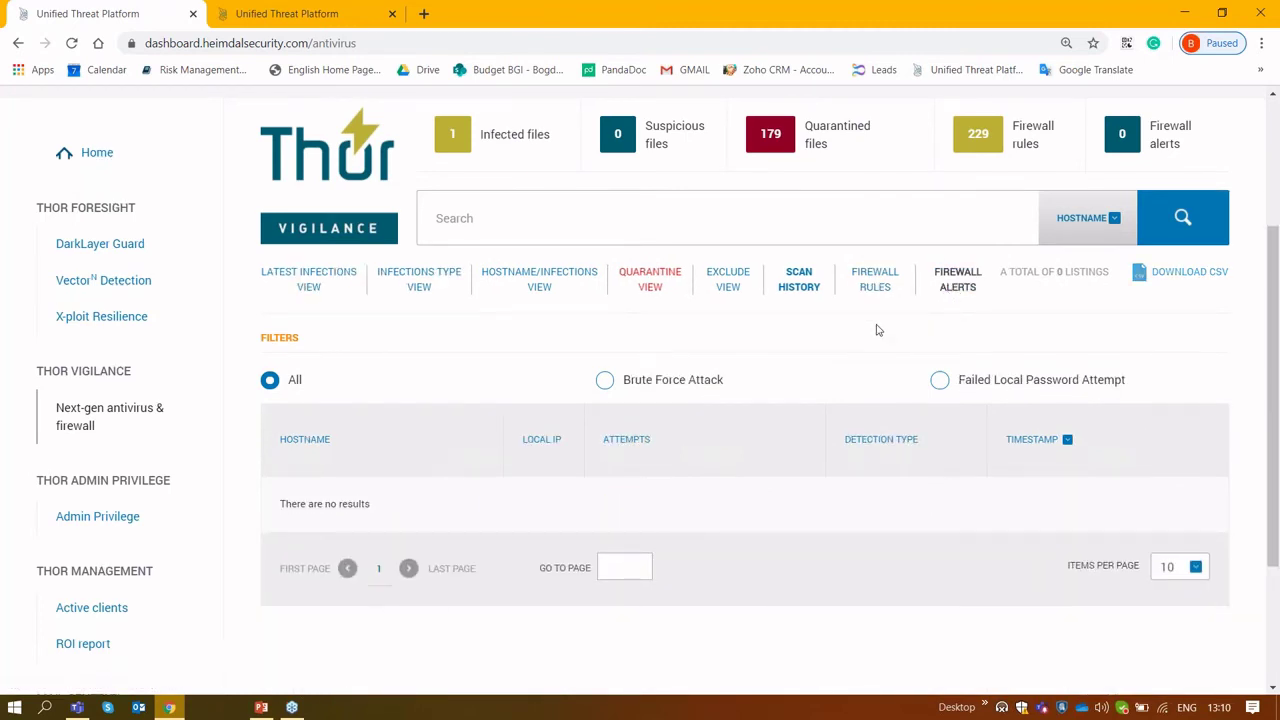
scroll(877, 330, down, 2)
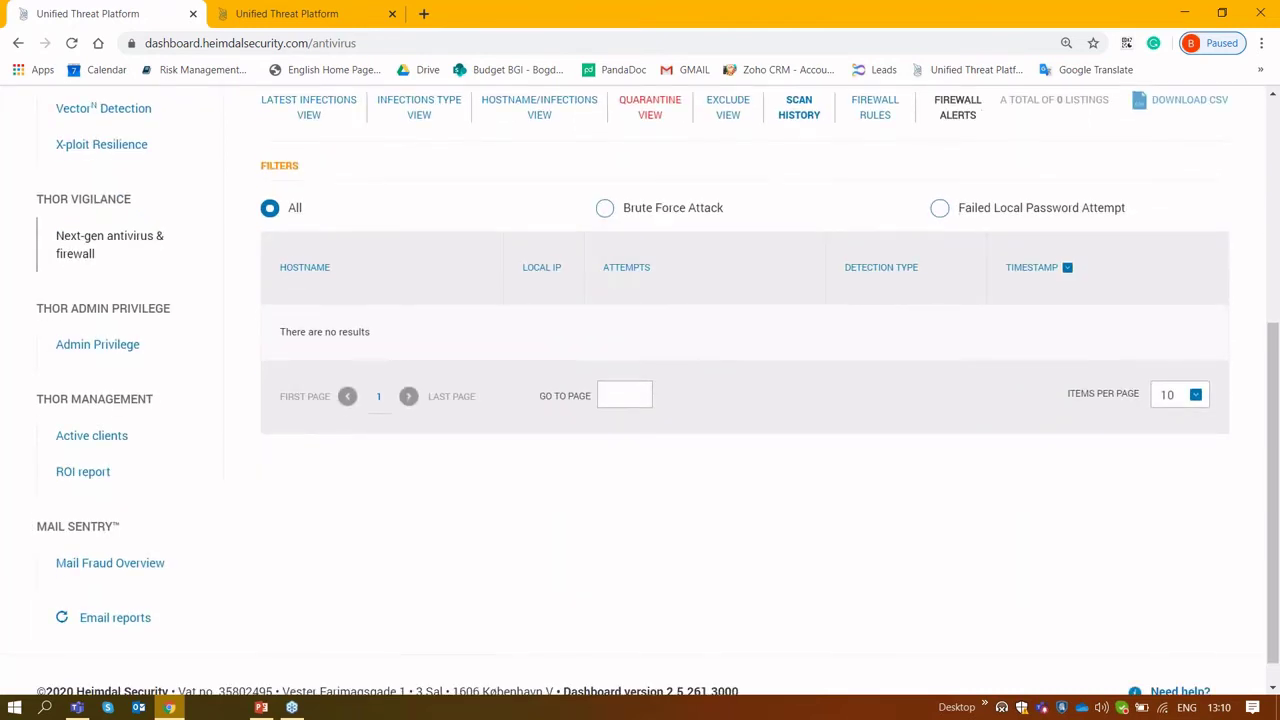
click(605, 207)
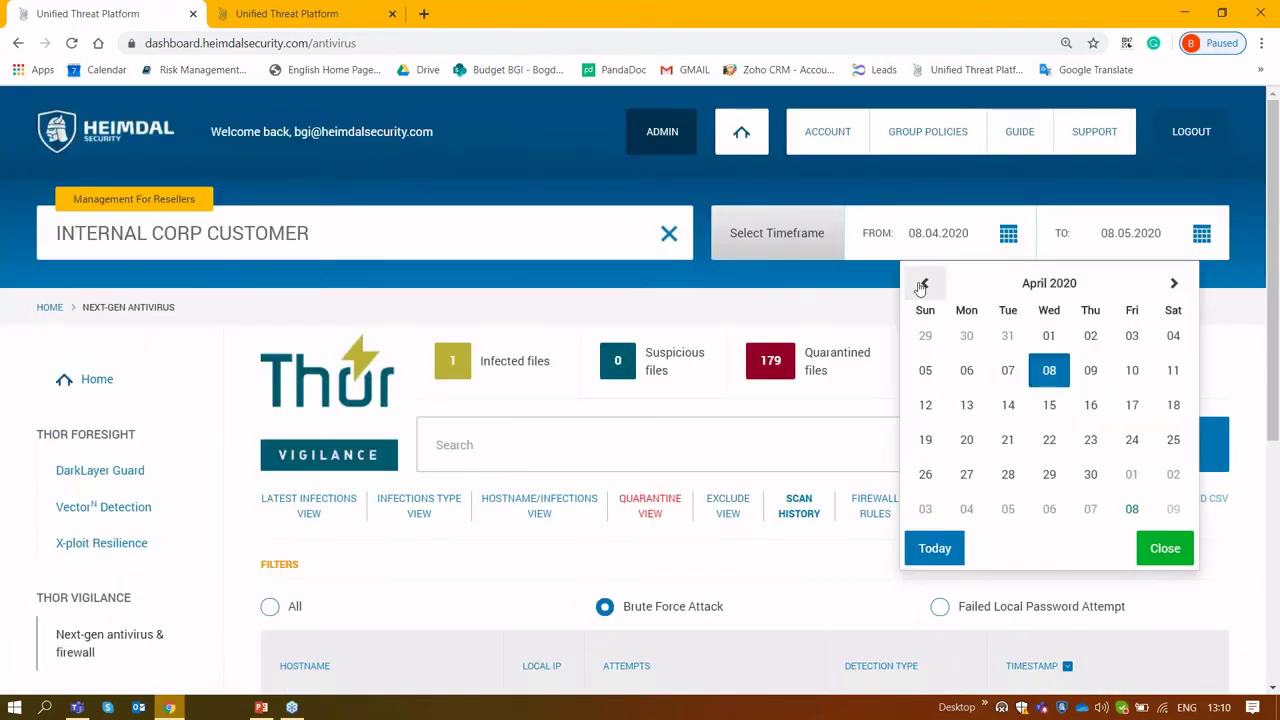
Set the start date of the dashboard timeframe to 06.01.2020
click(922, 285)
click(922, 285)
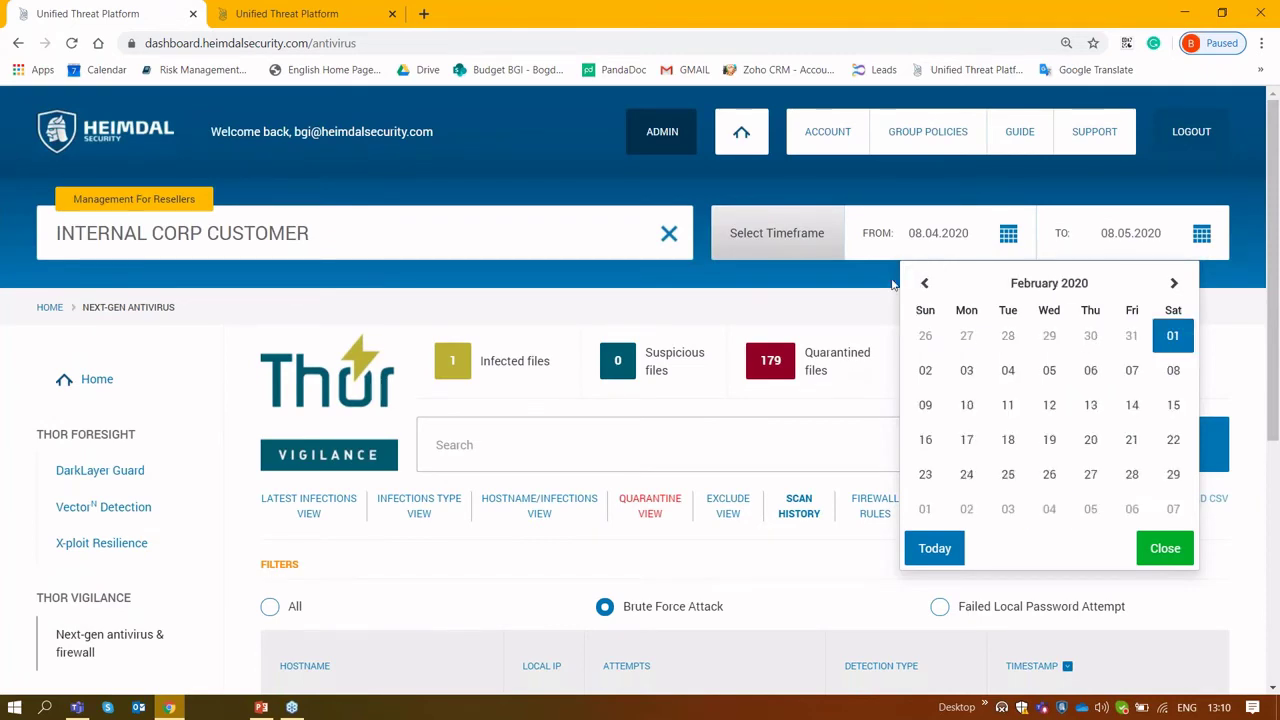
click(924, 284)
click(966, 372)
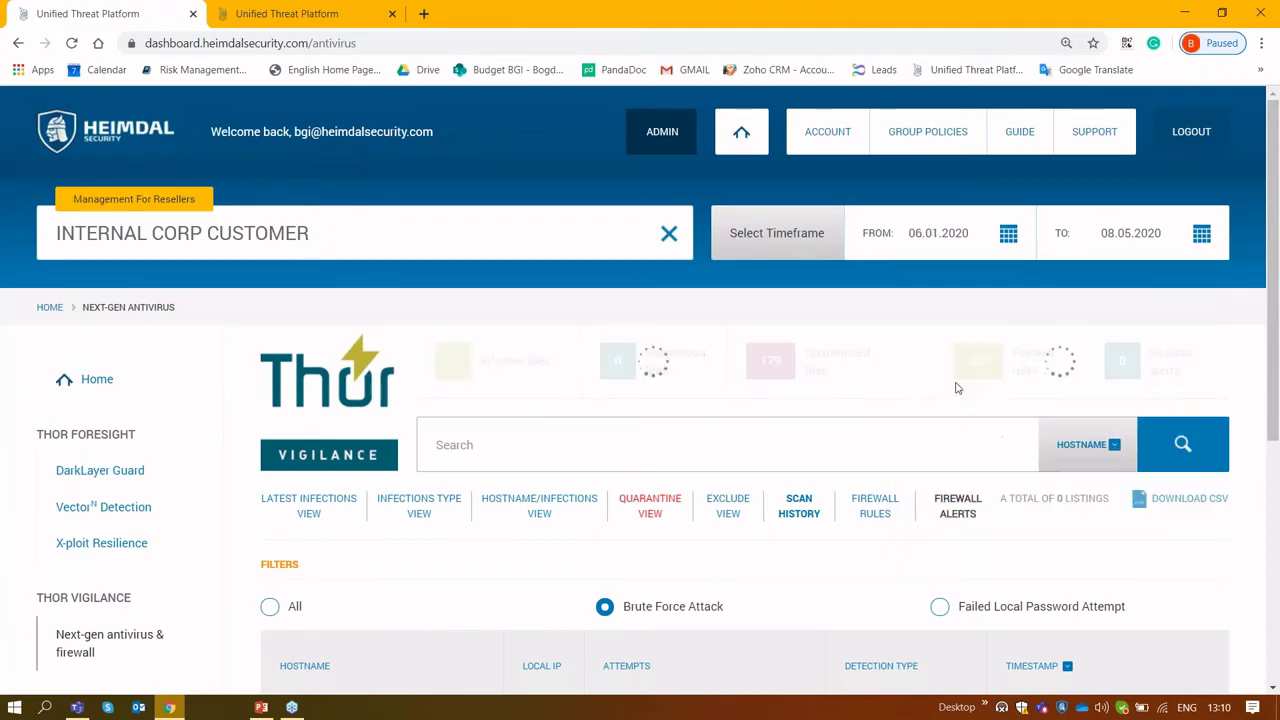
Examine the brute force attack alerts on the first page and the final pages of the list
scroll(934, 383, down, 3)
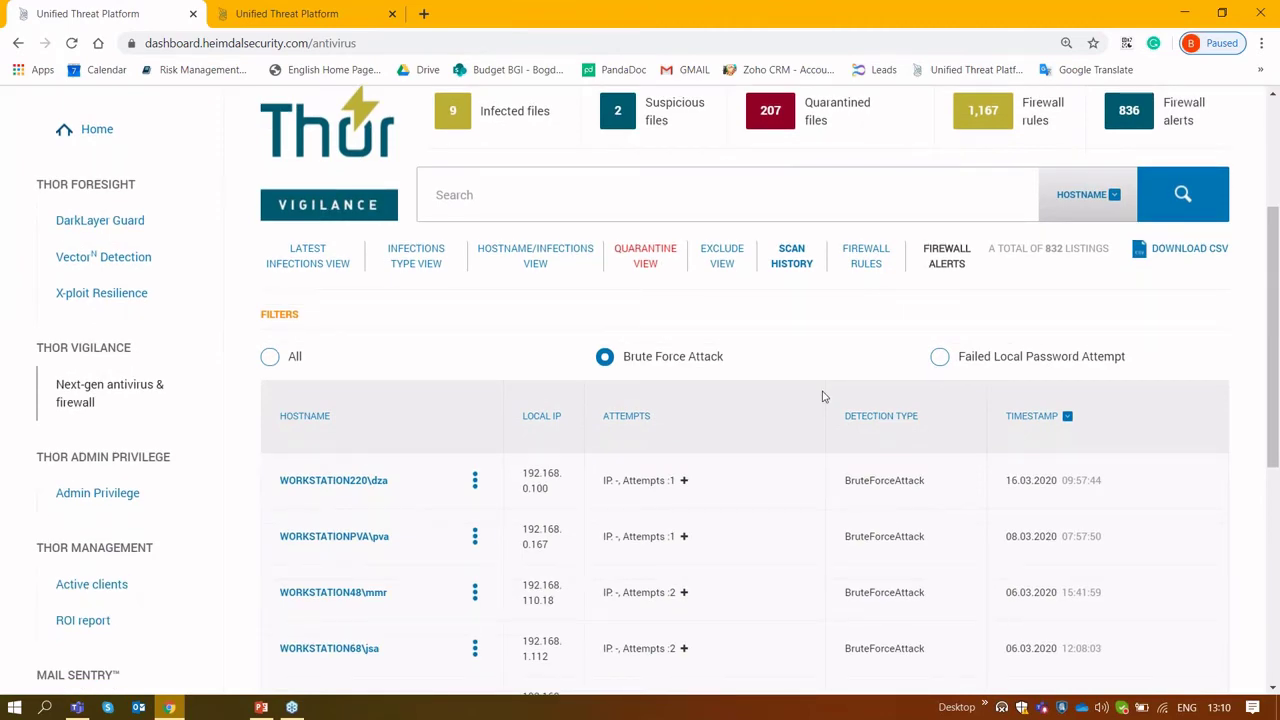
scroll(989, 320, up, 3)
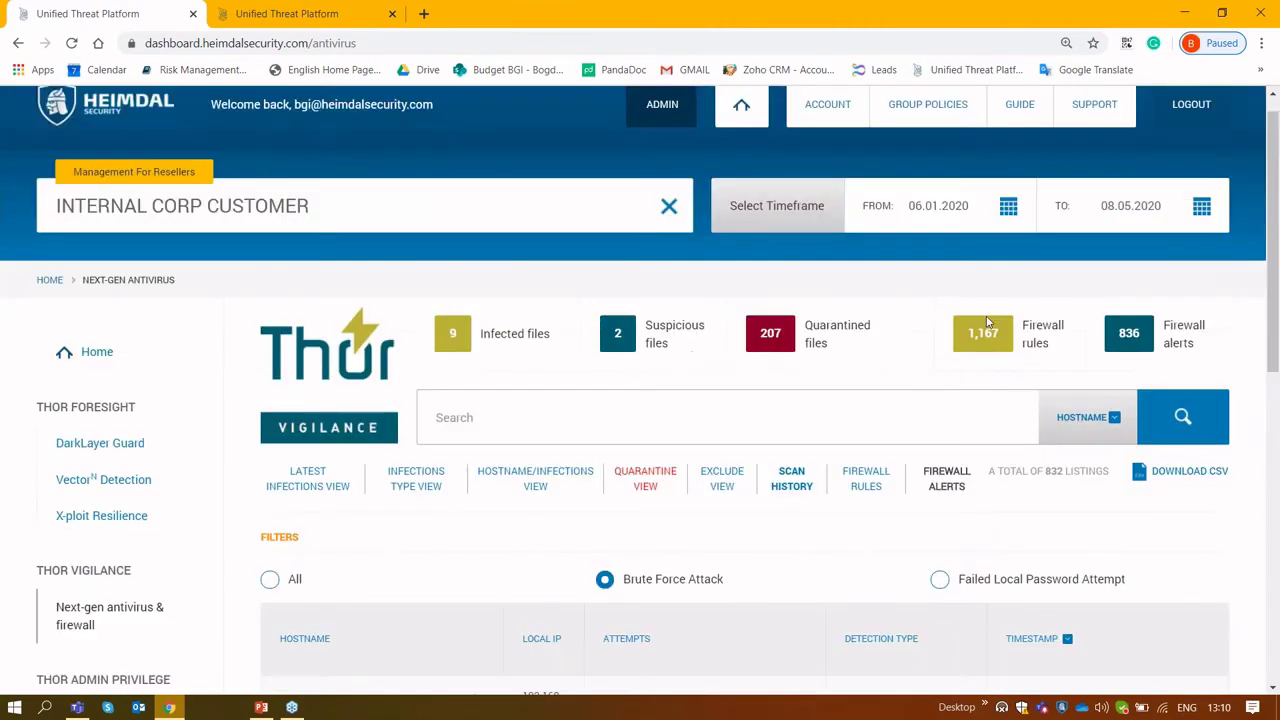
scroll(953, 365, down, 3)
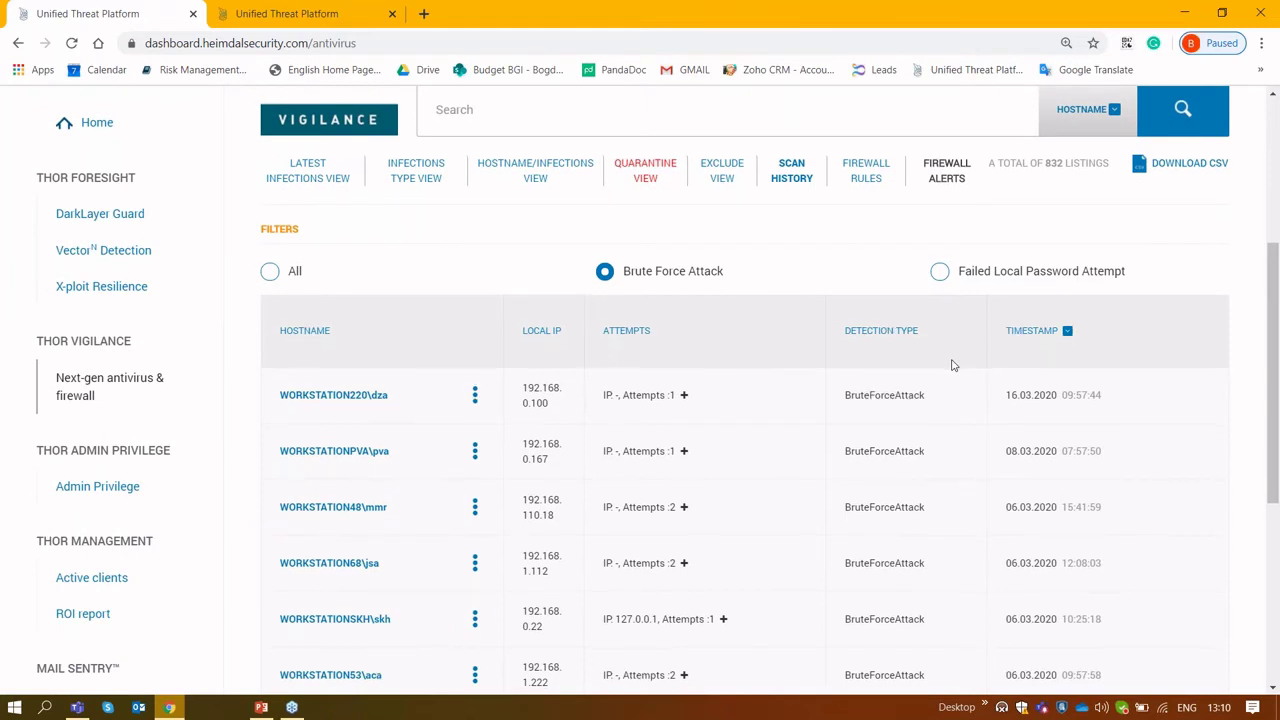
scroll(953, 365, down, 1)
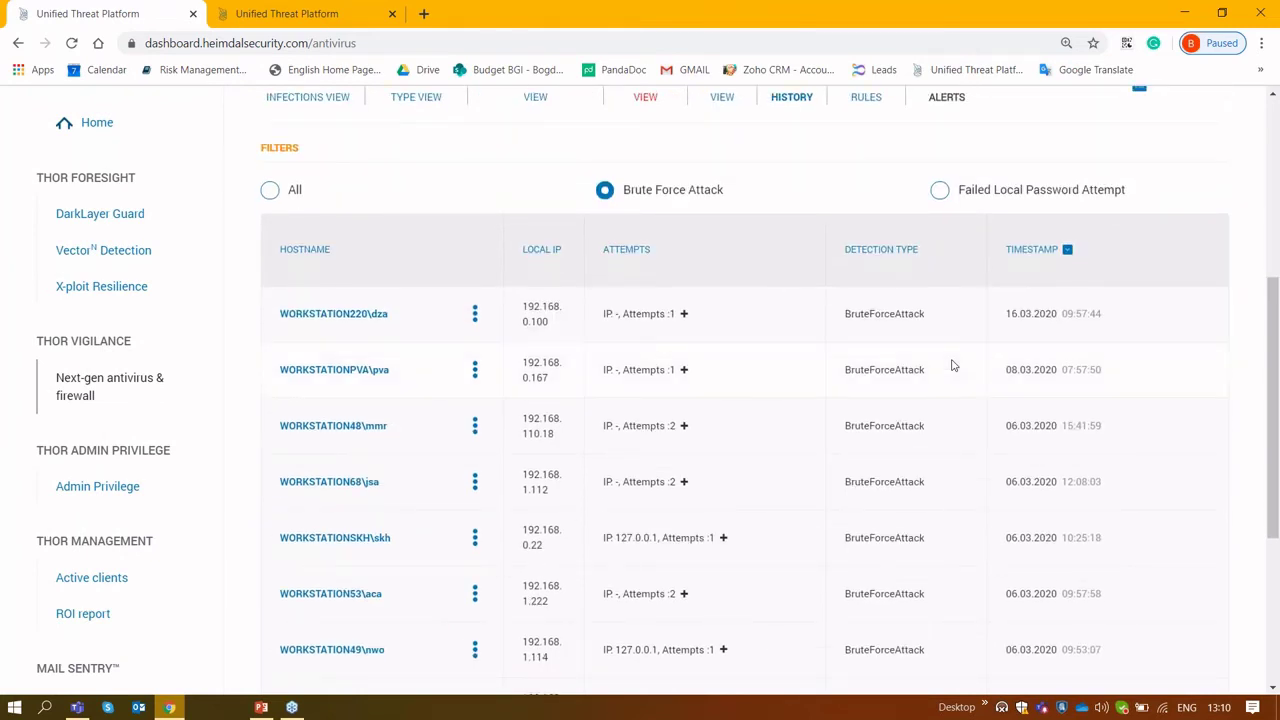
scroll(953, 365, down, 4)
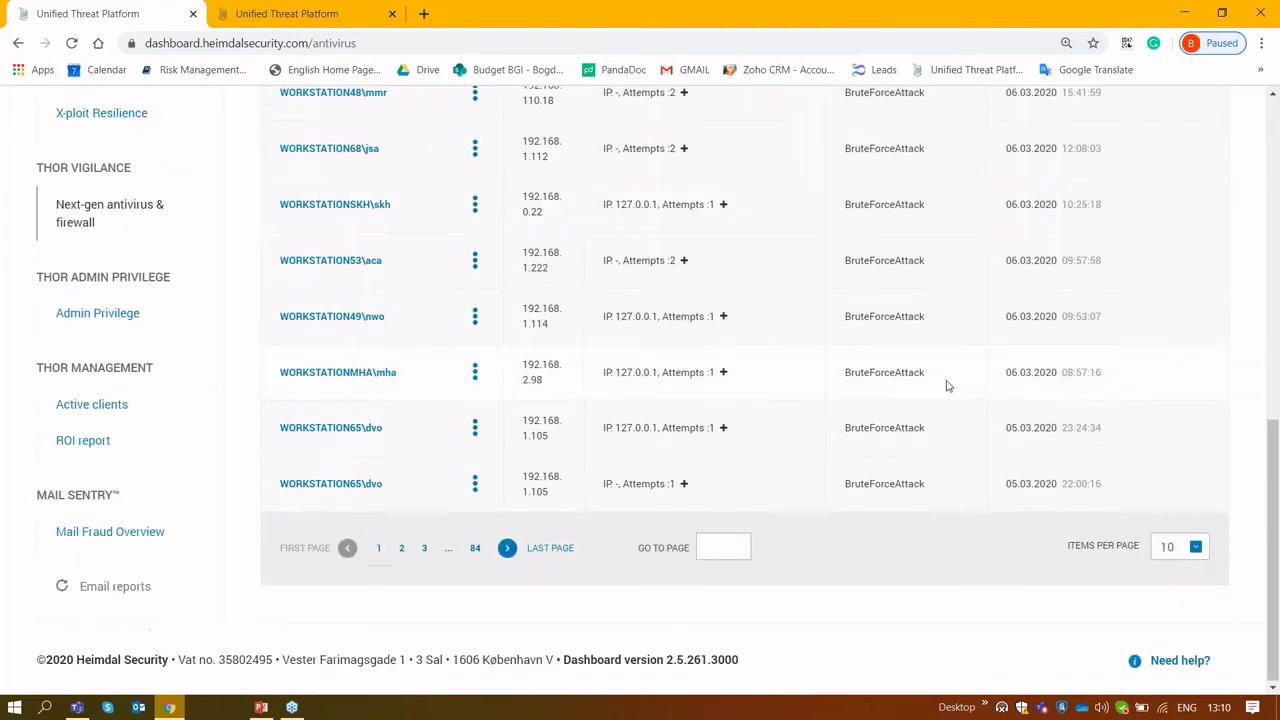
click(475, 550)
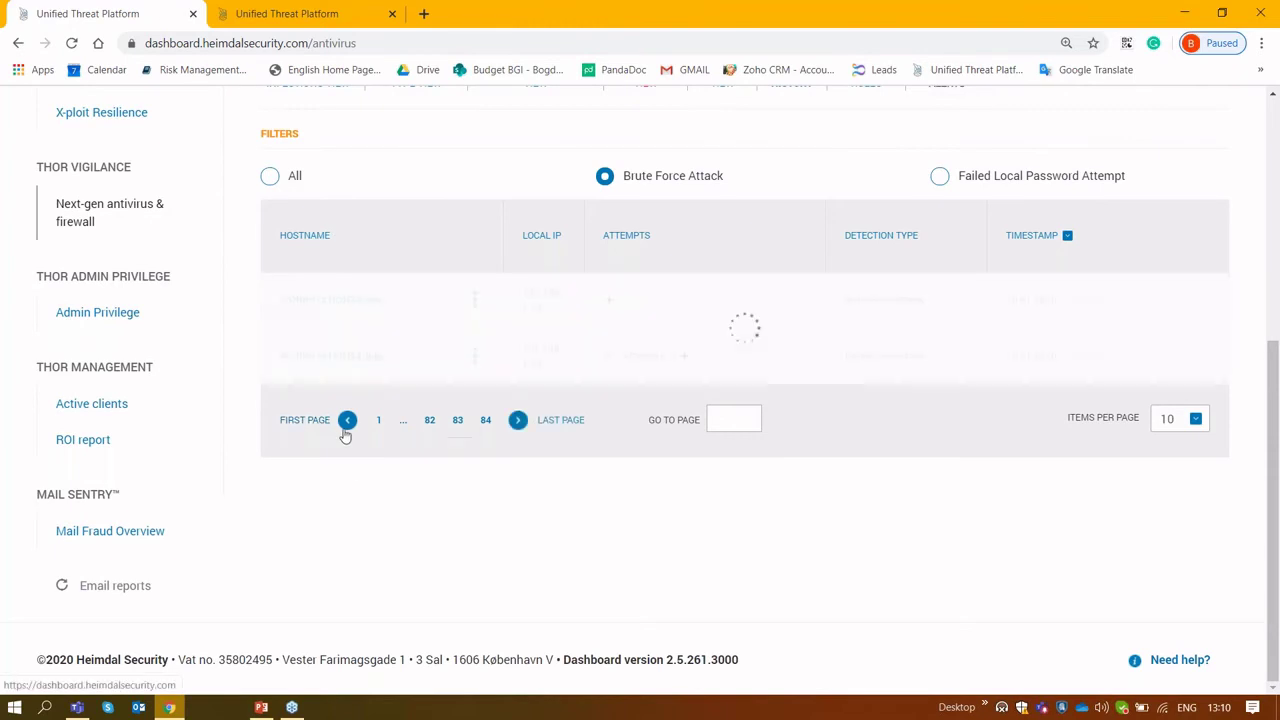
click(347, 420)
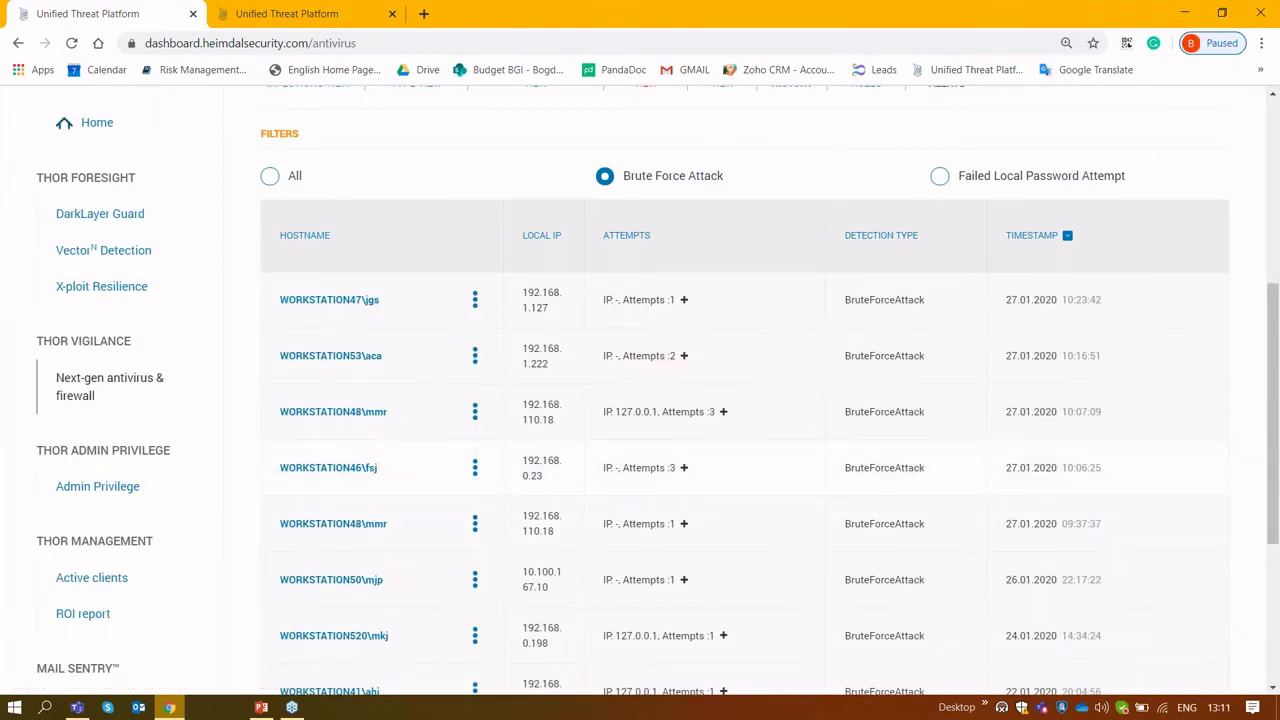
scroll(685, 450, up, 4)
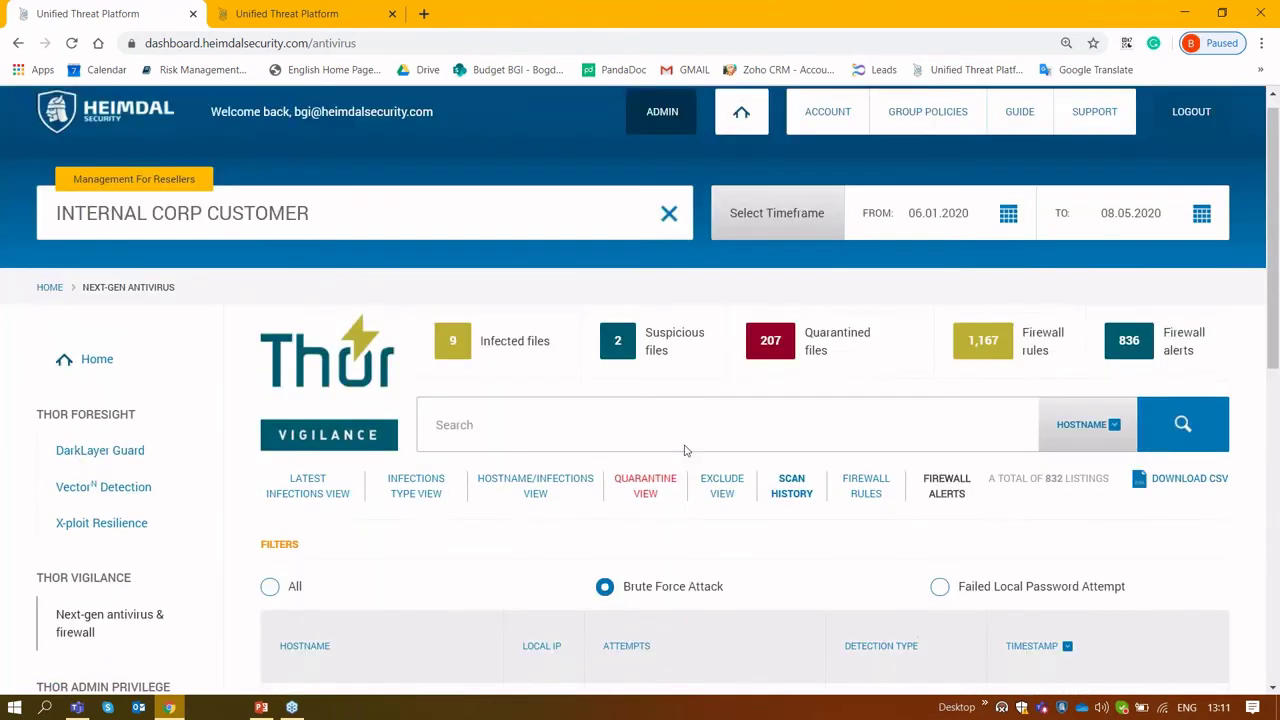
Return to the Heimdal Support group policy and open its Thor Vigilance antivirus settings
key(ctrl+Tab)
scroll(930, 440, up, 5)
scroll(925, 403, up, 10)
scroll(810, 480, down, 2)
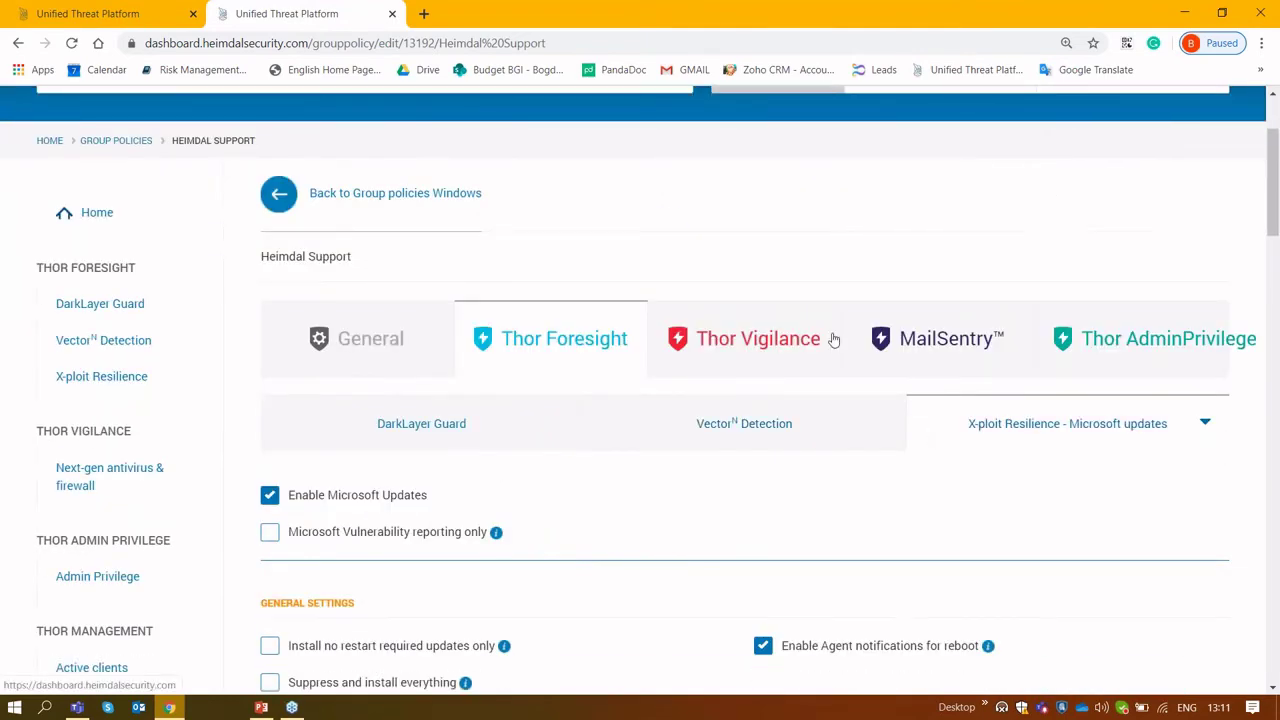
click(752, 350)
scroll(751, 354, down, 2)
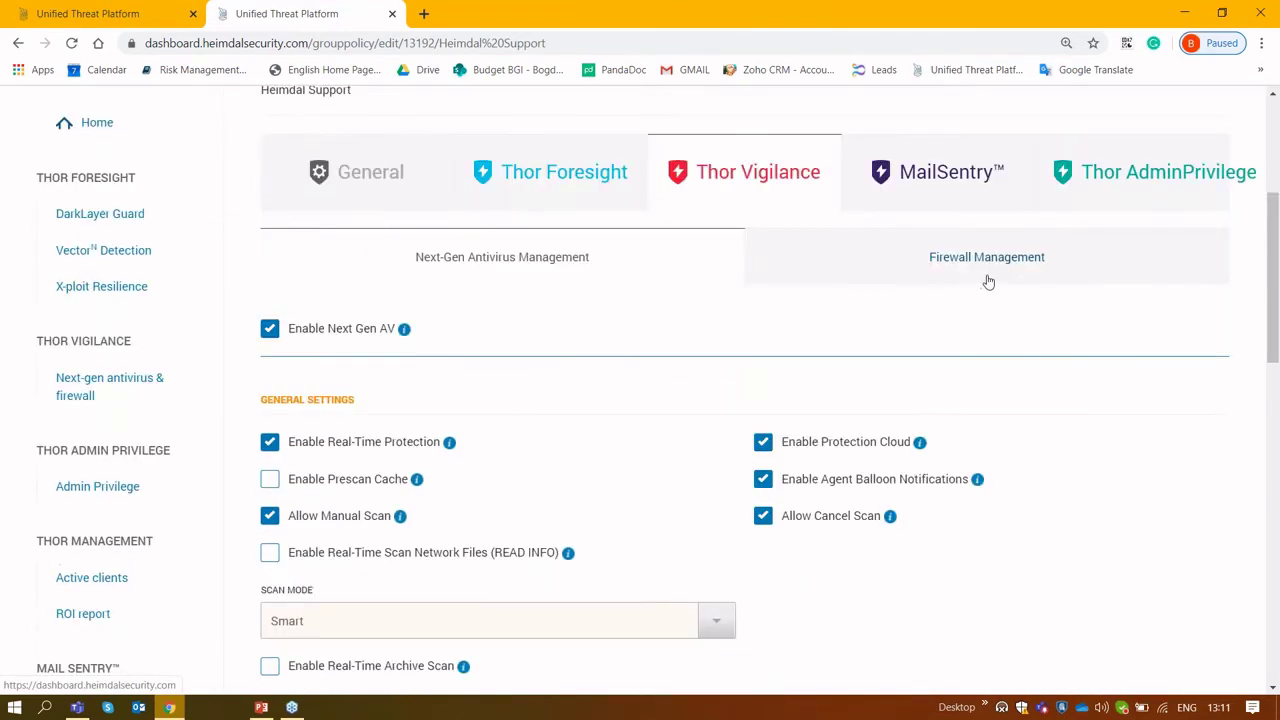
Open the policy's Firewall Management settings and read the explanation of the Allow isolation option
click(993, 278)
scroll(994, 289, down, 1)
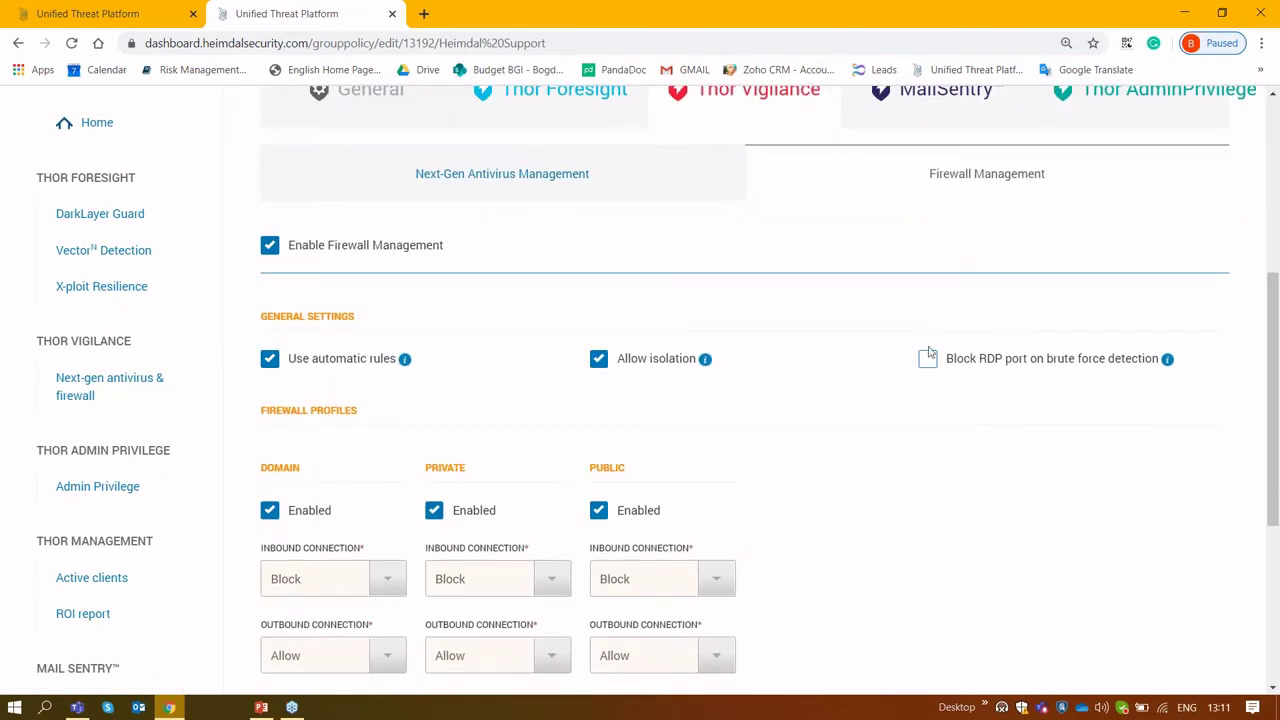
mouse_move(708, 361)
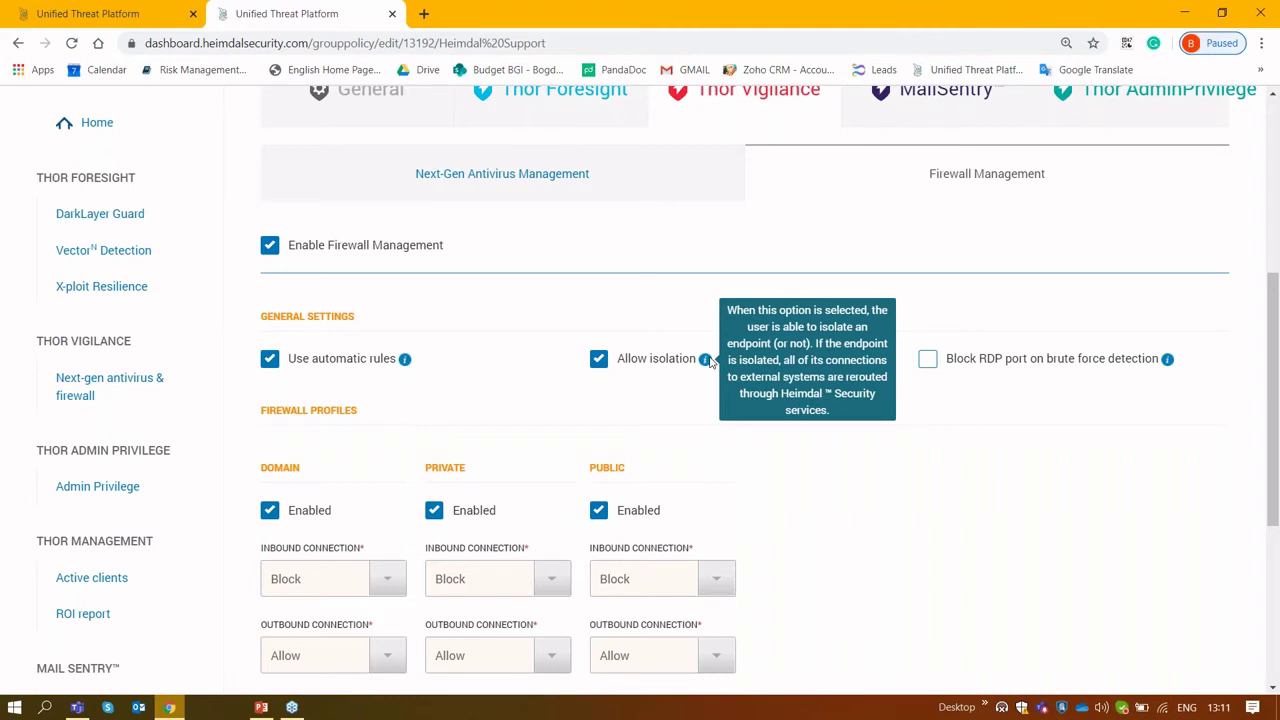
Enable blocking of the RDP port on brute force detection and review the policy's firewall profiles
click(974, 366)
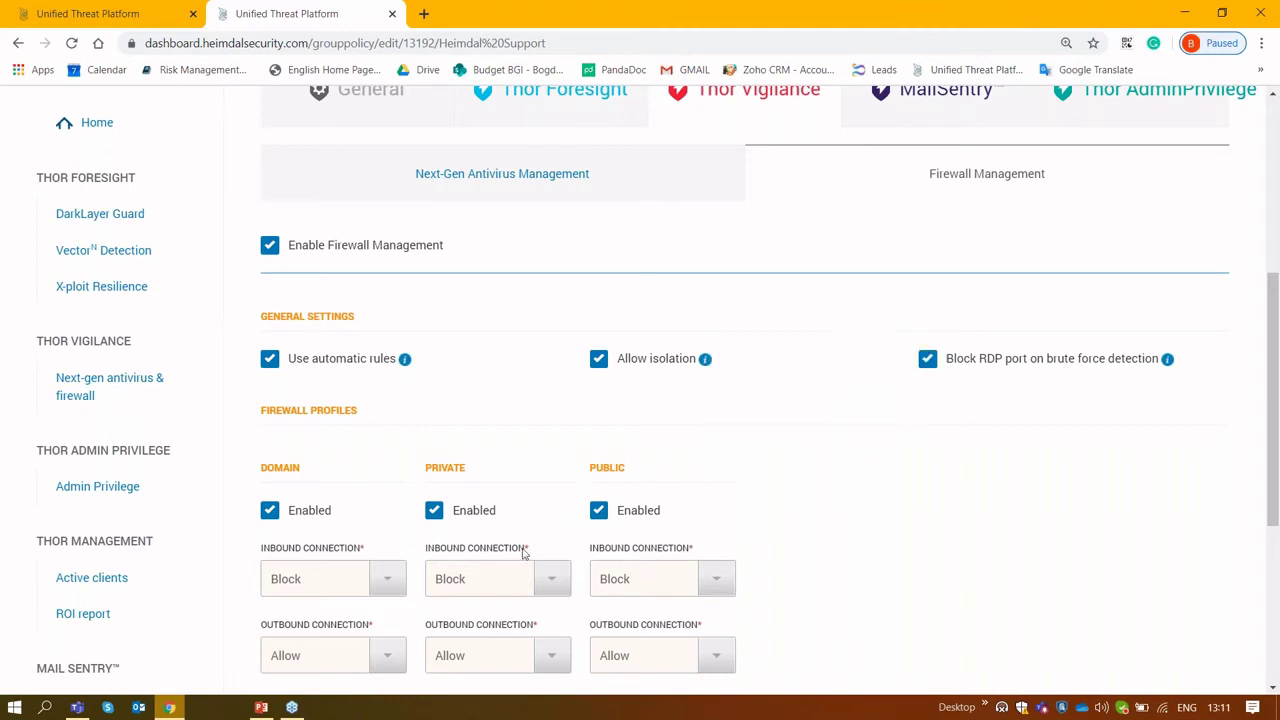
scroll(524, 552, down, 1)
scroll(679, 439, down, 1)
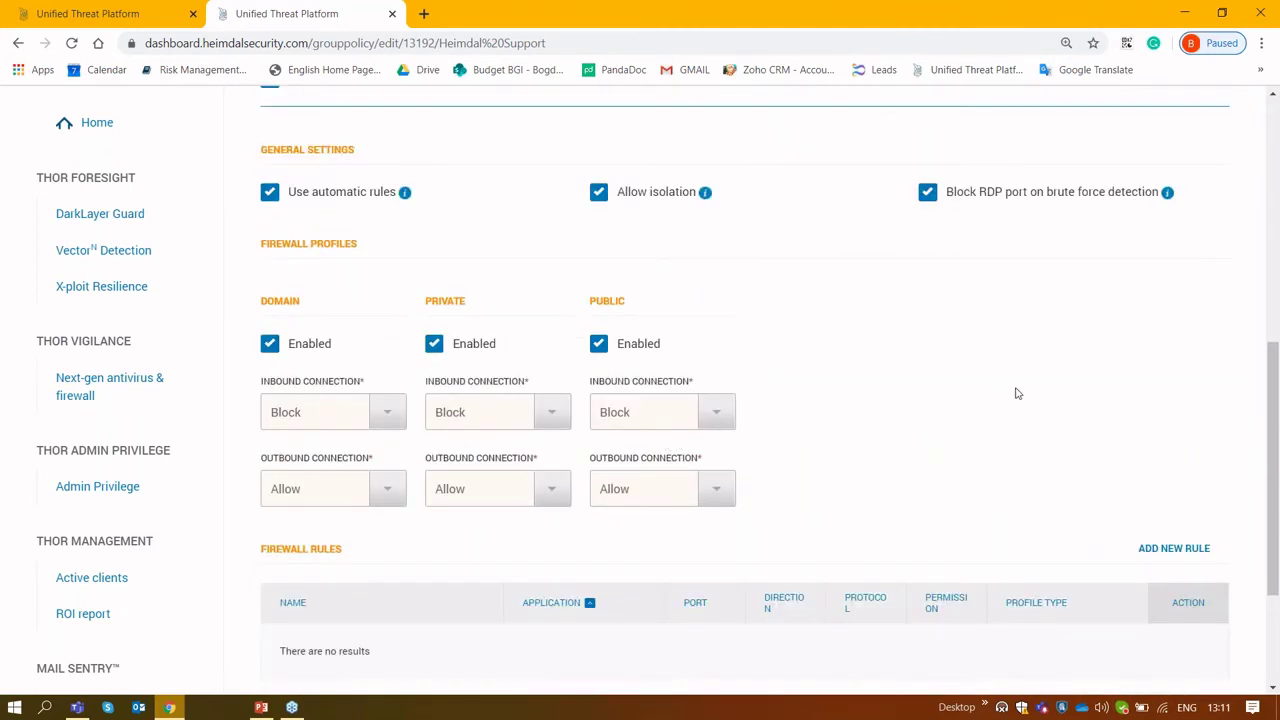
scroll(1016, 393, down, 2)
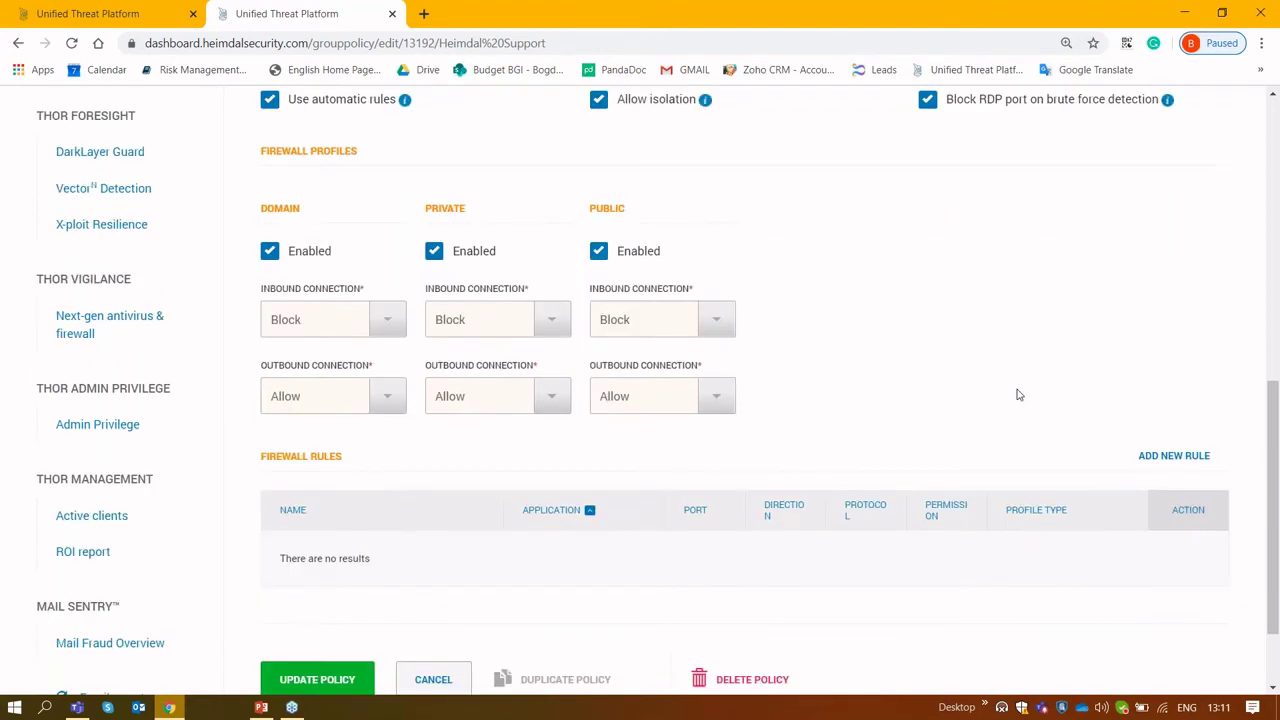
Open the form for a new firewall rule and review its direction, protocol and profile type options
click(1174, 382)
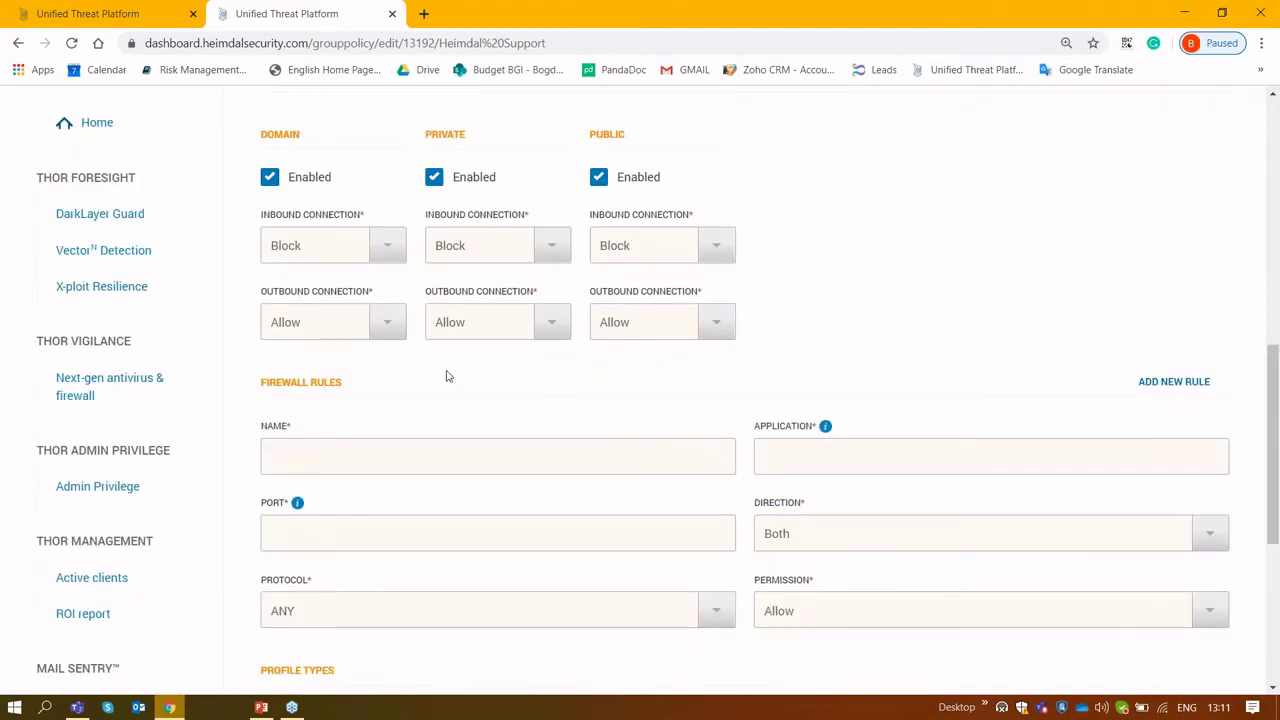
scroll(448, 376, down, 2)
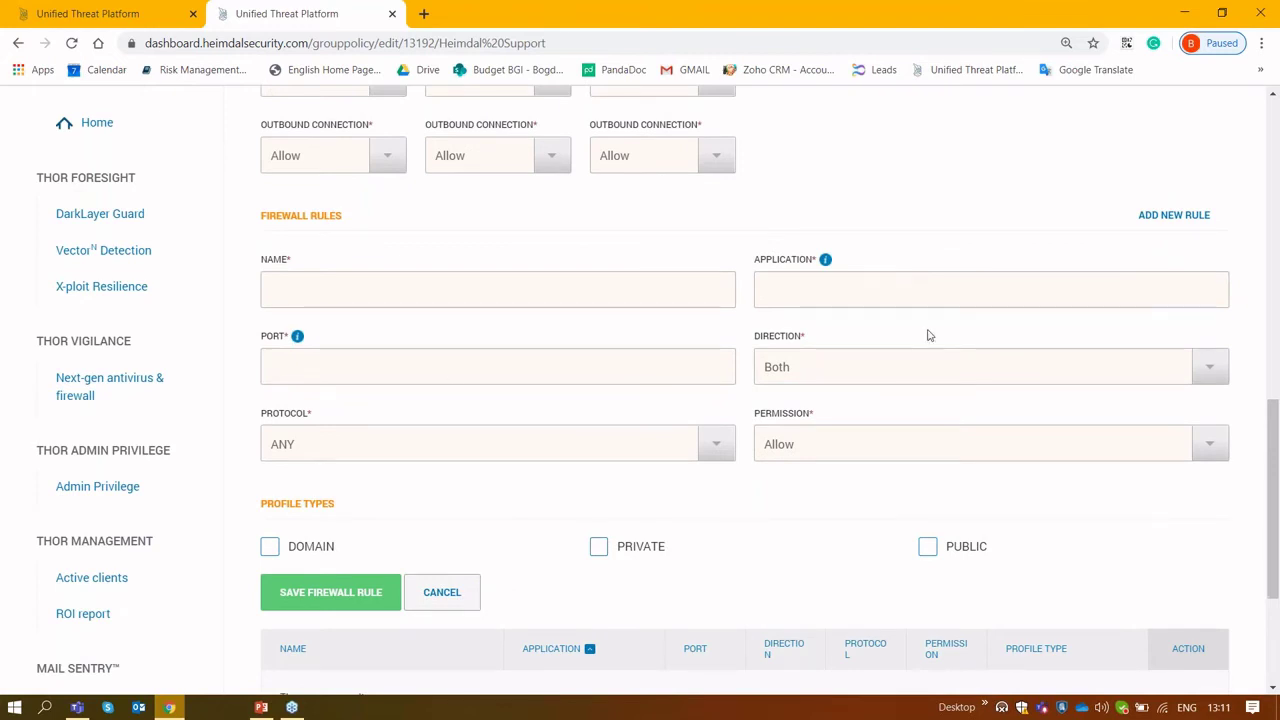
click(877, 372)
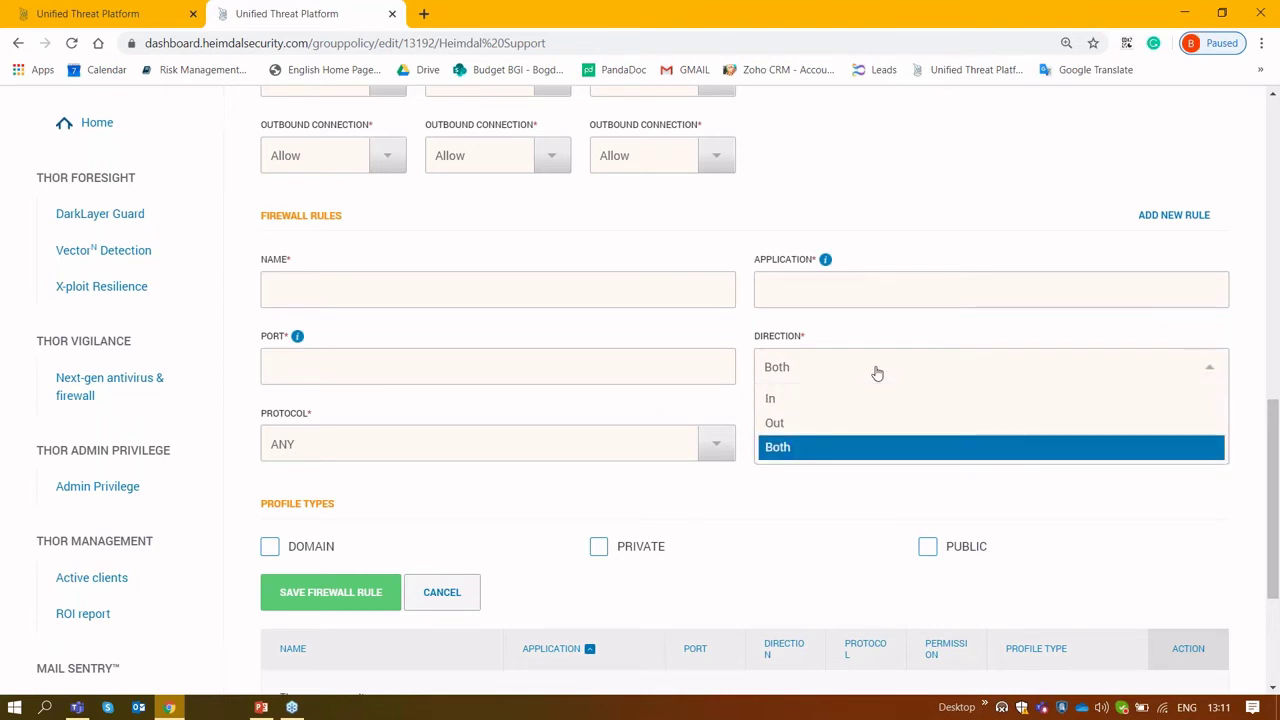
click(461, 458)
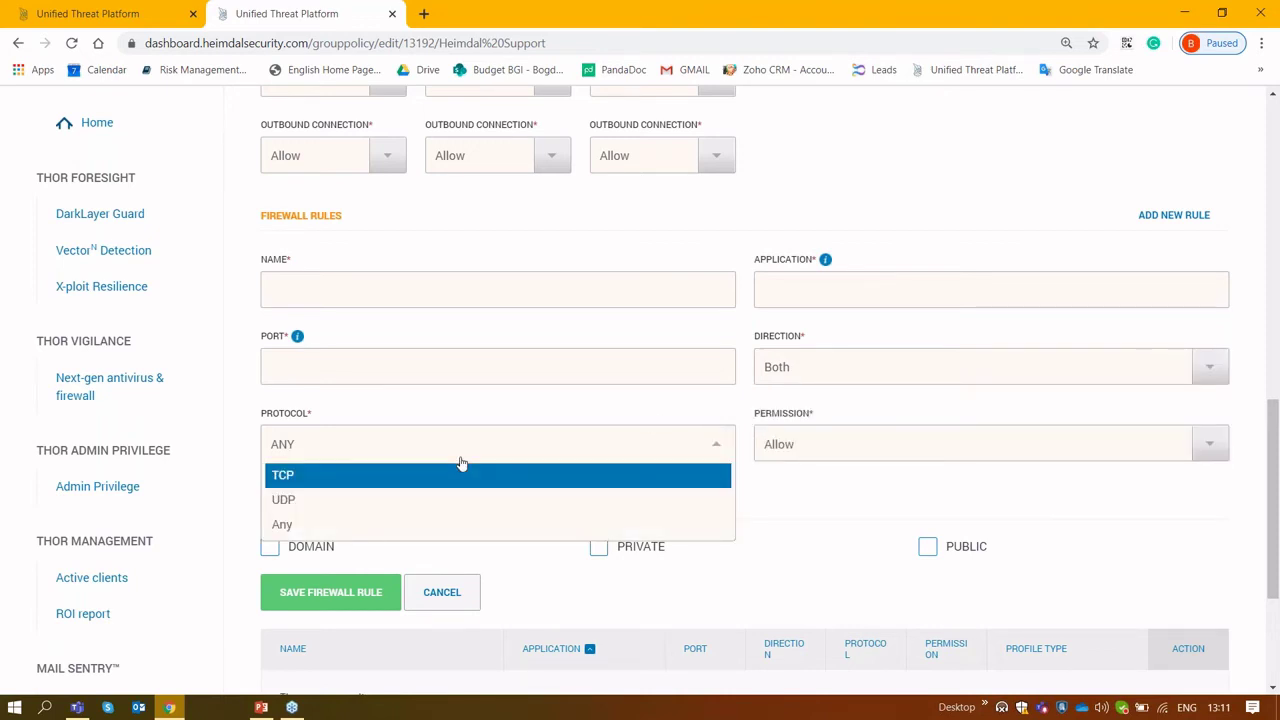
click(882, 497)
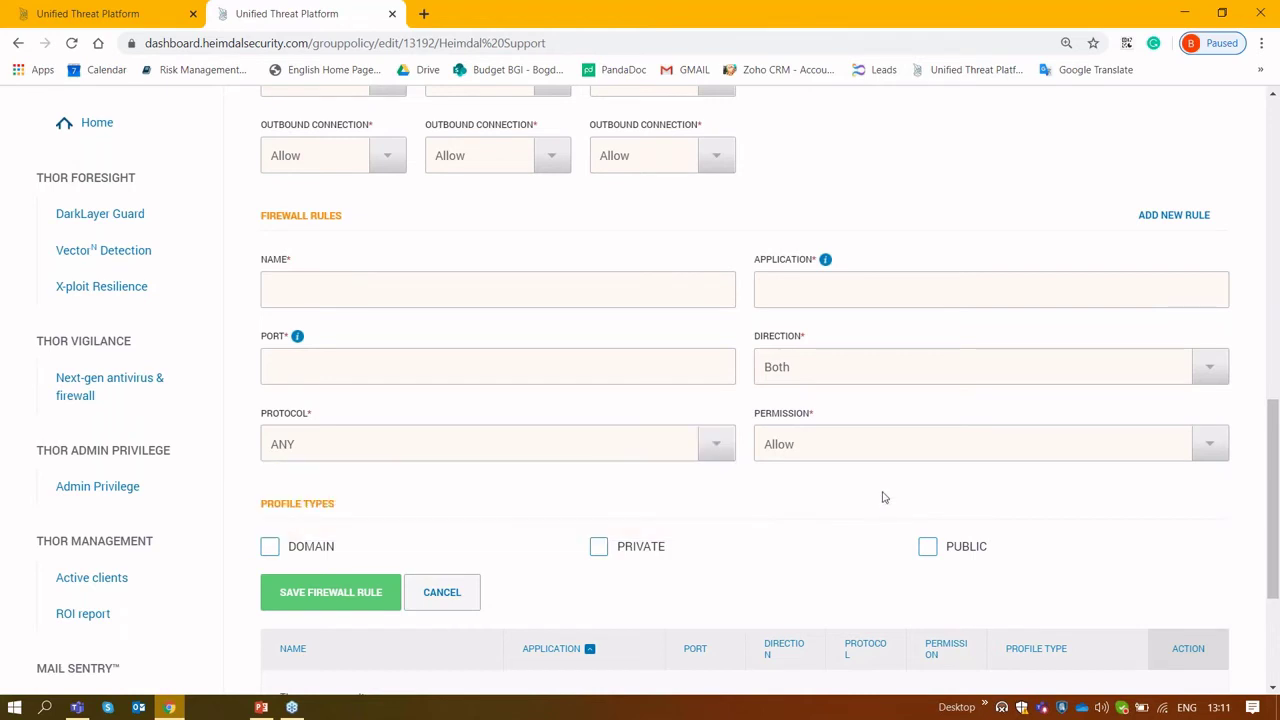
scroll(882, 497, down, 1)
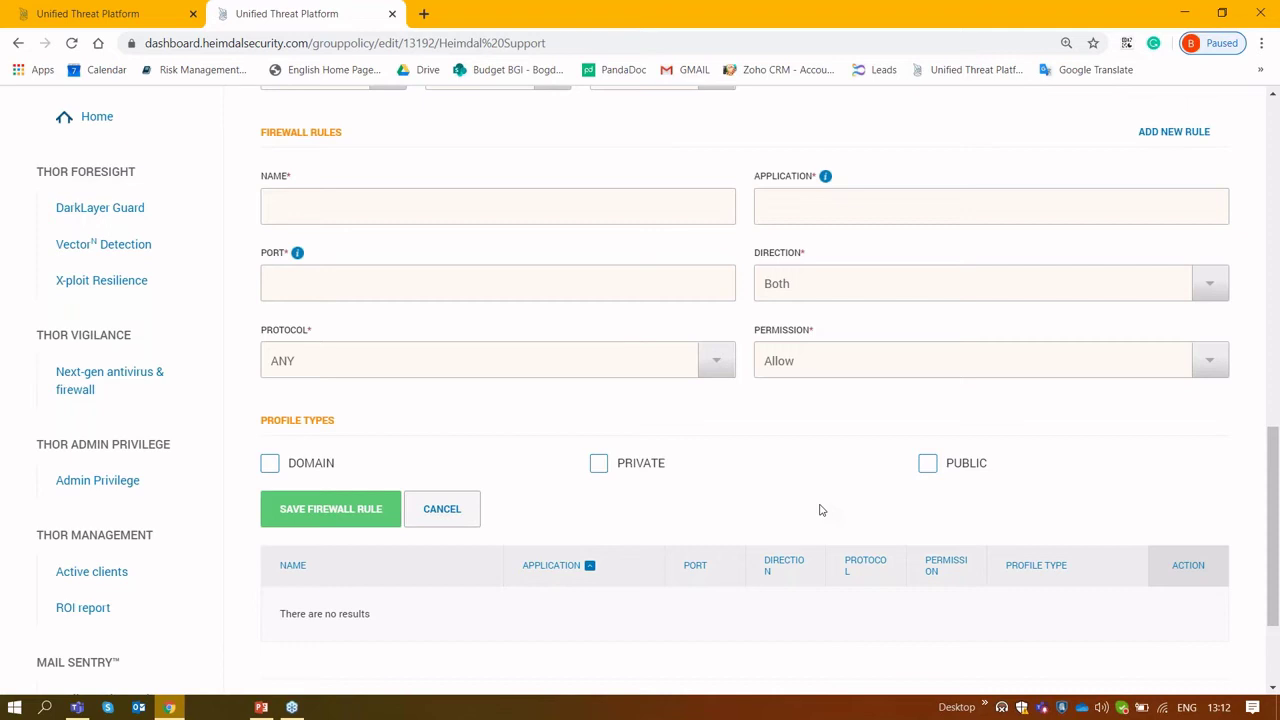
scroll(838, 471, down, 1)
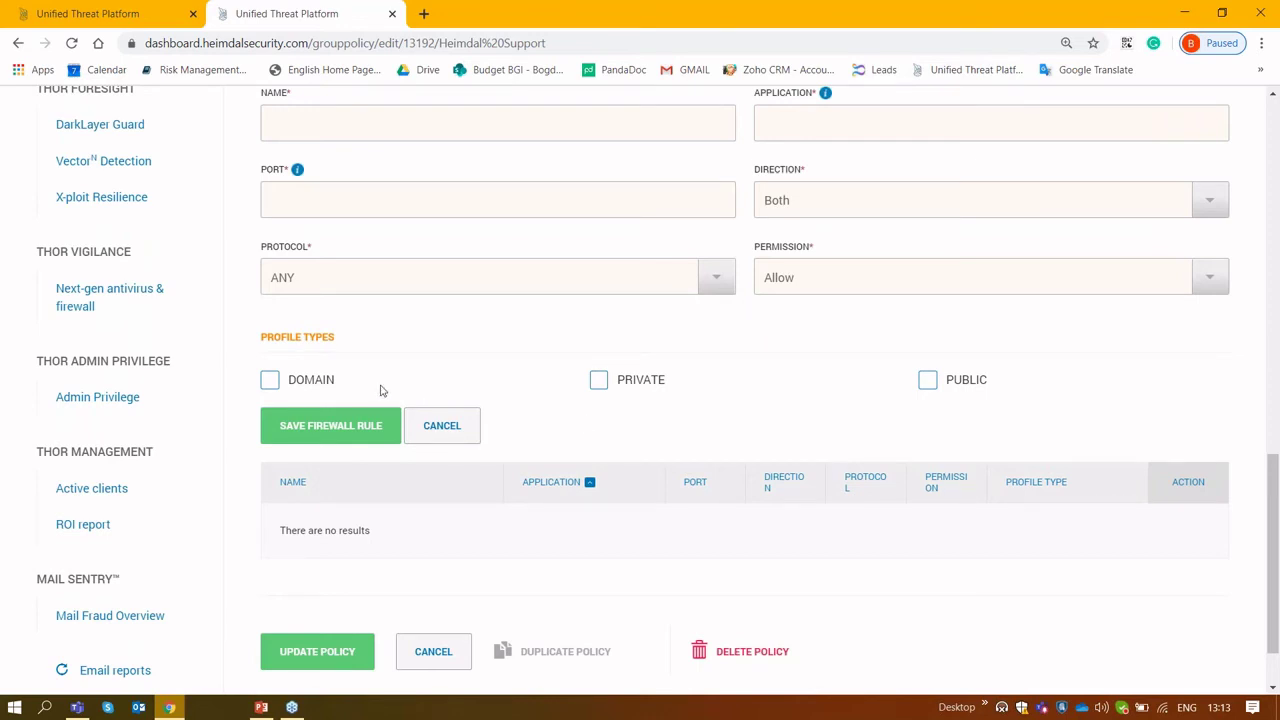
Return to the other dashboard page and view the pending approvals in Thor Admin Privilege
click(142, 8)
scroll(257, 354, down, 5)
scroll(231, 369, down, 3)
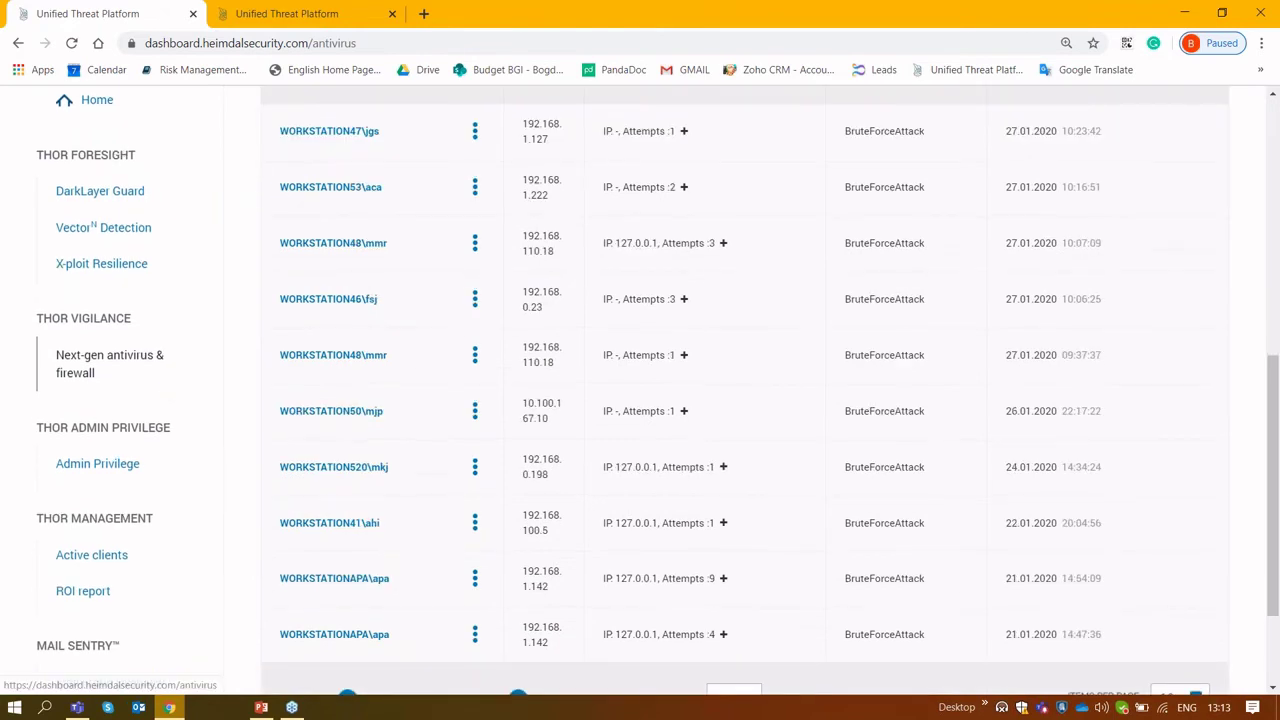
click(141, 392)
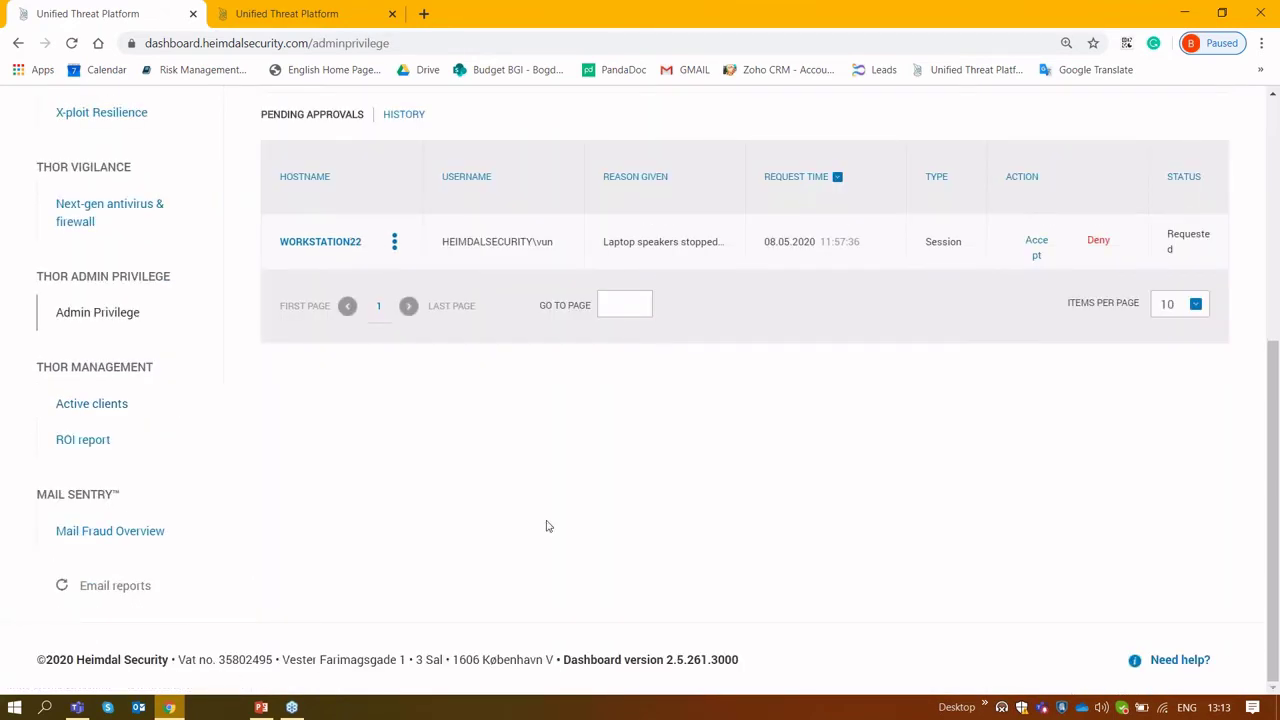
scroll(548, 530, up, 1)
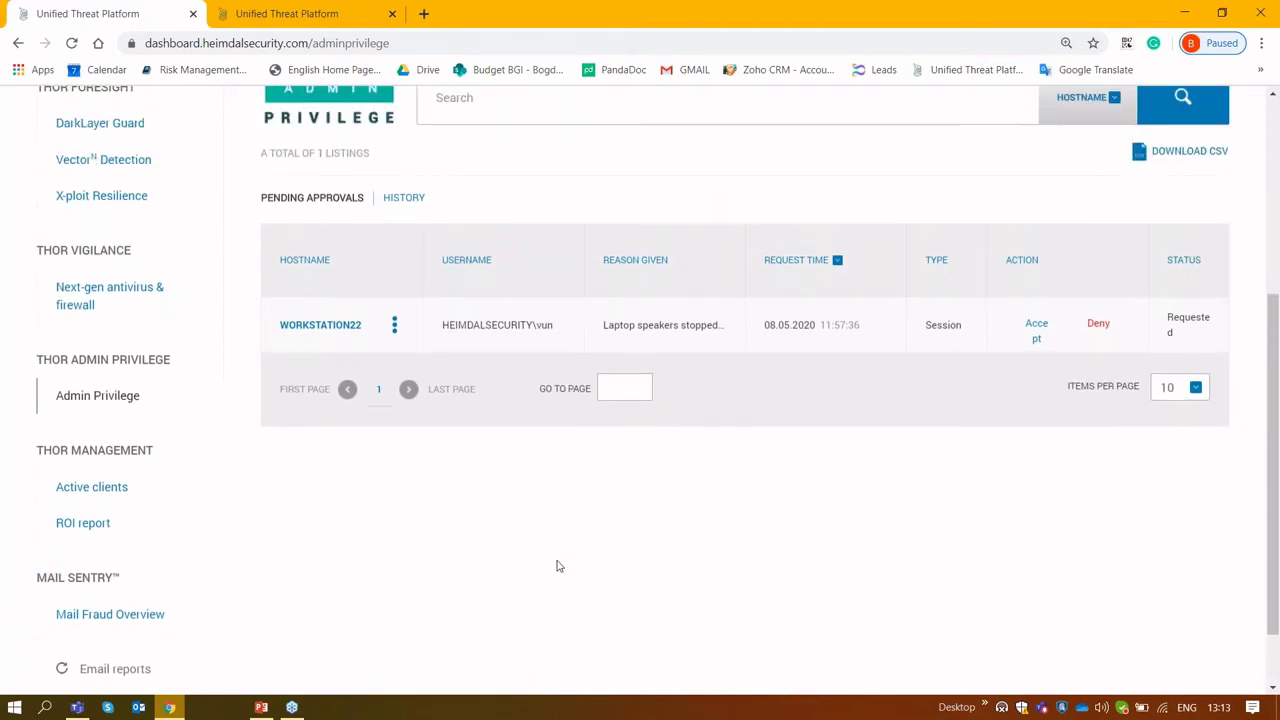
scroll(559, 566, up, 1)
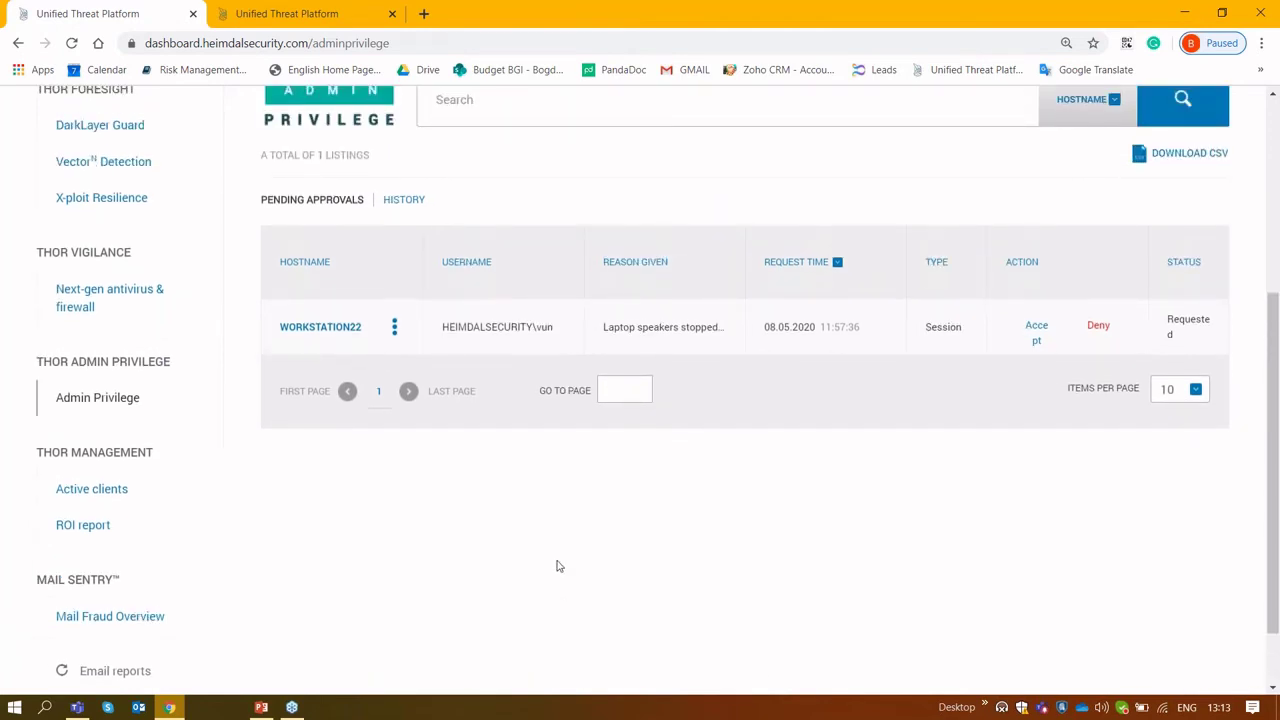
scroll(559, 566, up, 1)
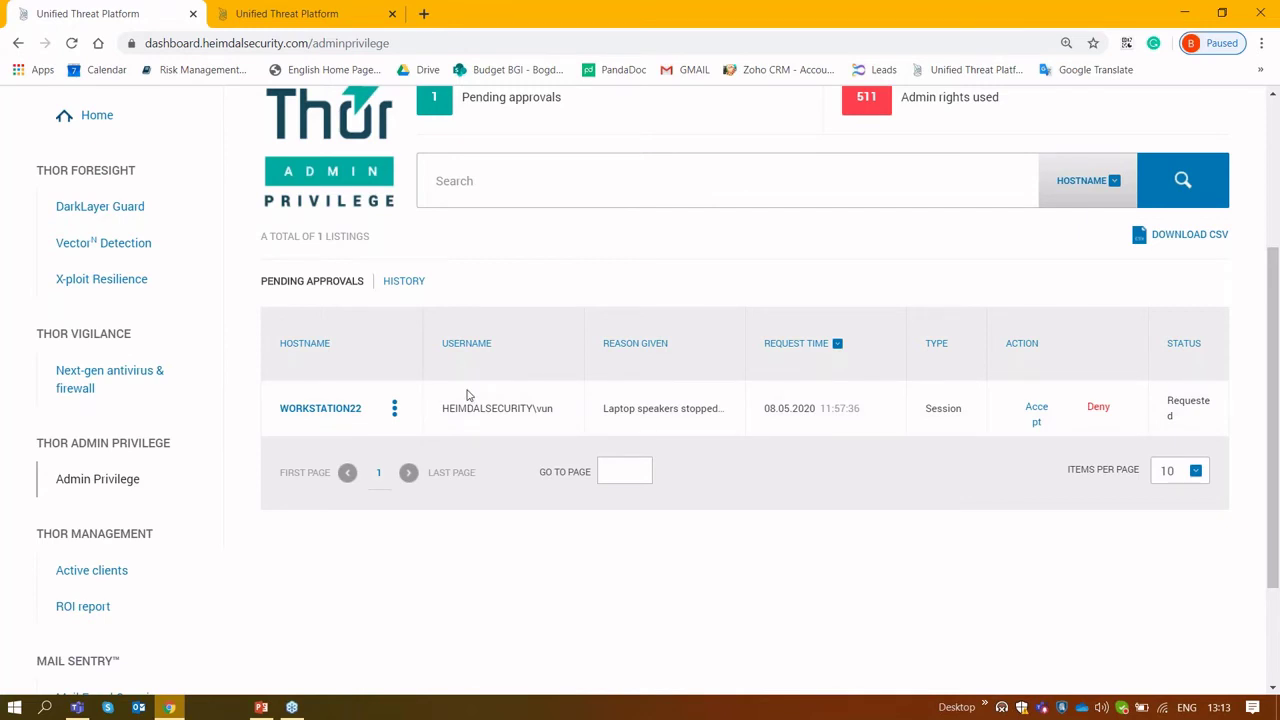
Show the history of admin privilege requests and examine their durations, reasons and executed programs
click(404, 281)
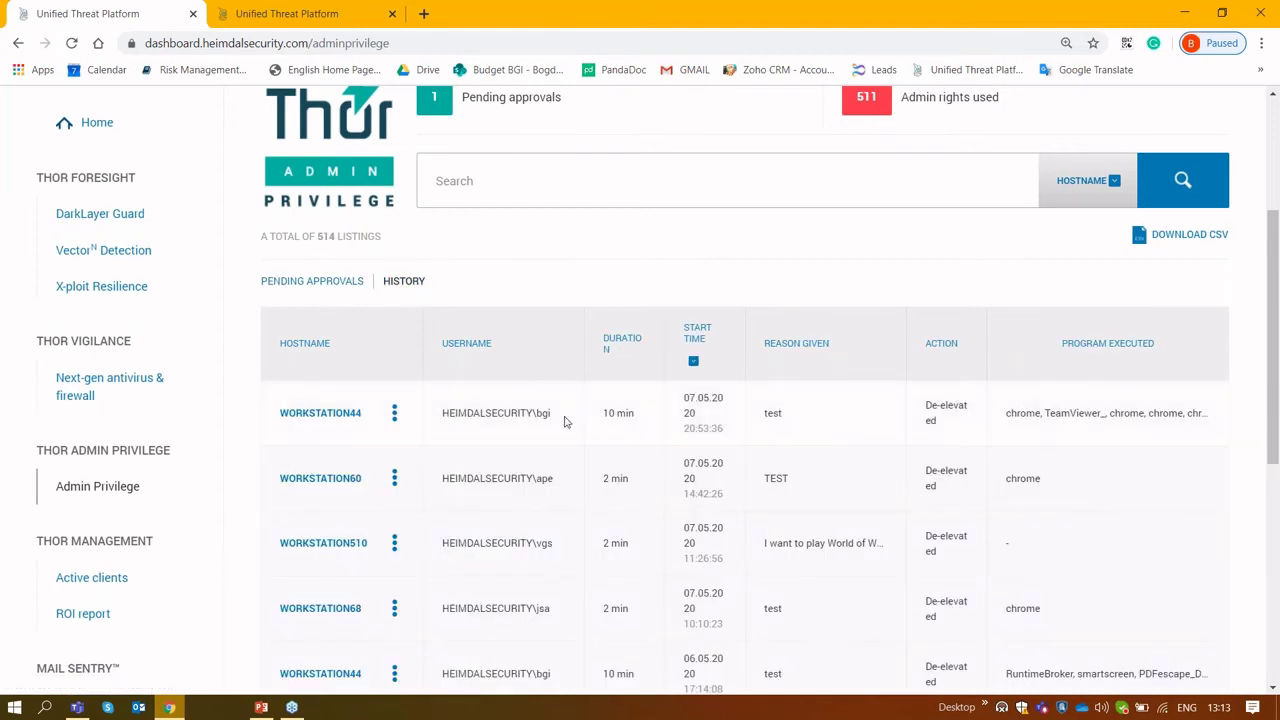
scroll(566, 420, down, 1)
scroll(564, 422, down, 1)
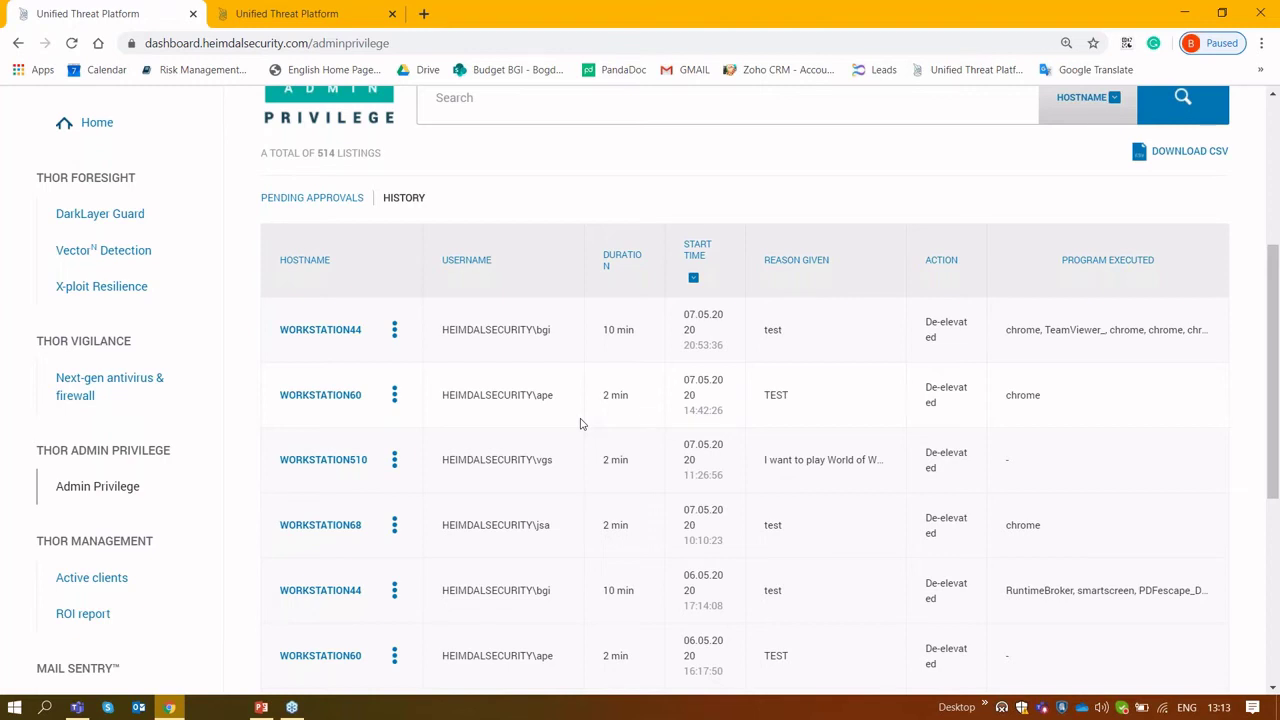
Switch to the desktop and request admin rights through the Heimdal agent, giving "Test" as the reason for elevation
click(1181, 17)
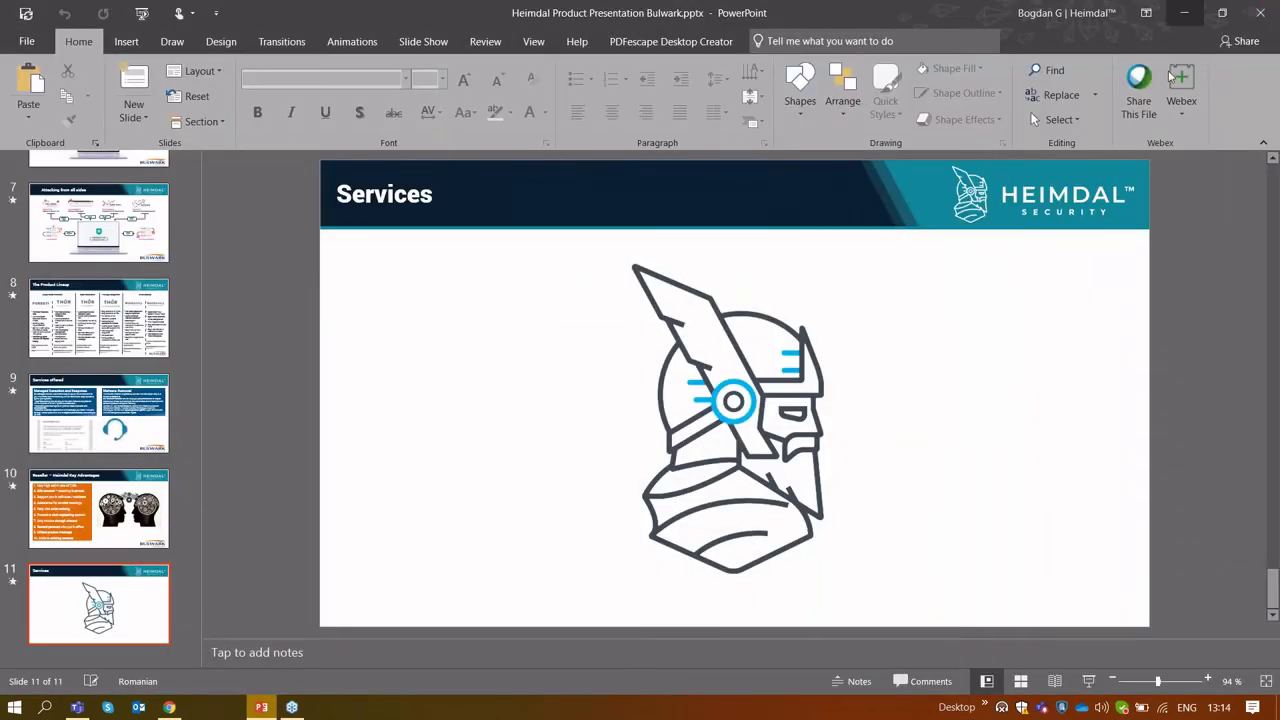
key(super+d)
right_click(1068, 708)
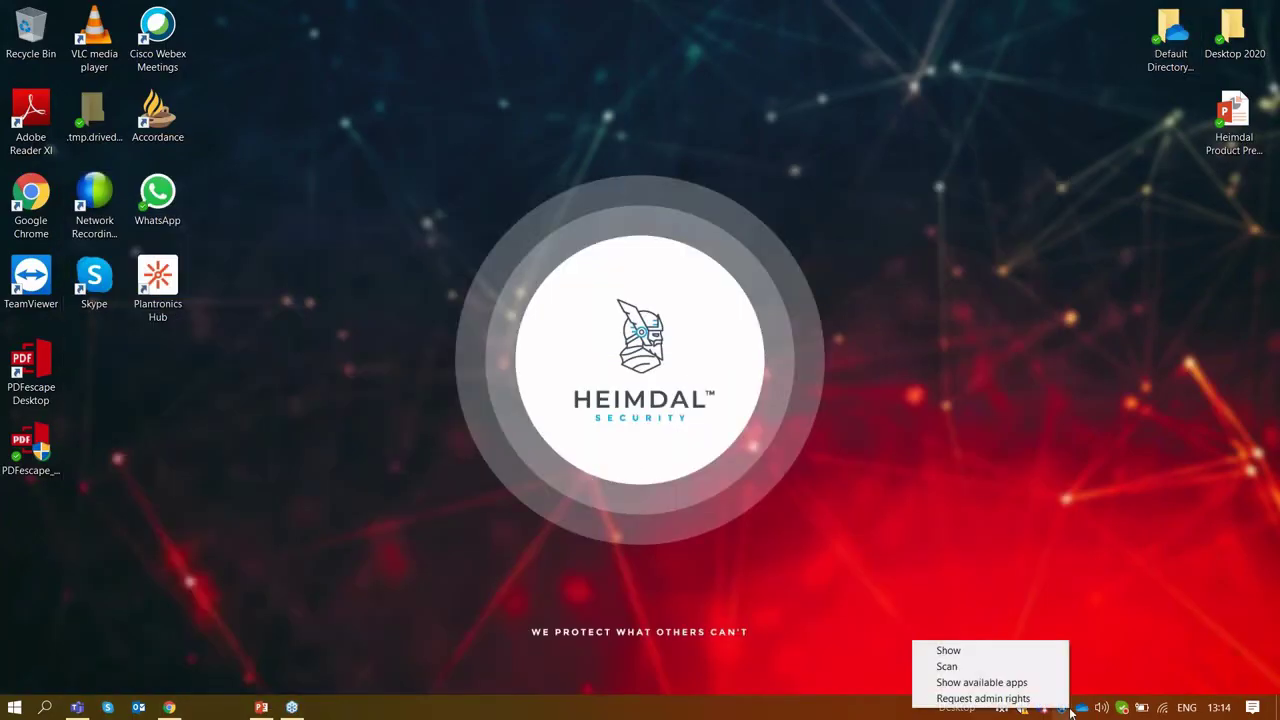
click(990, 698)
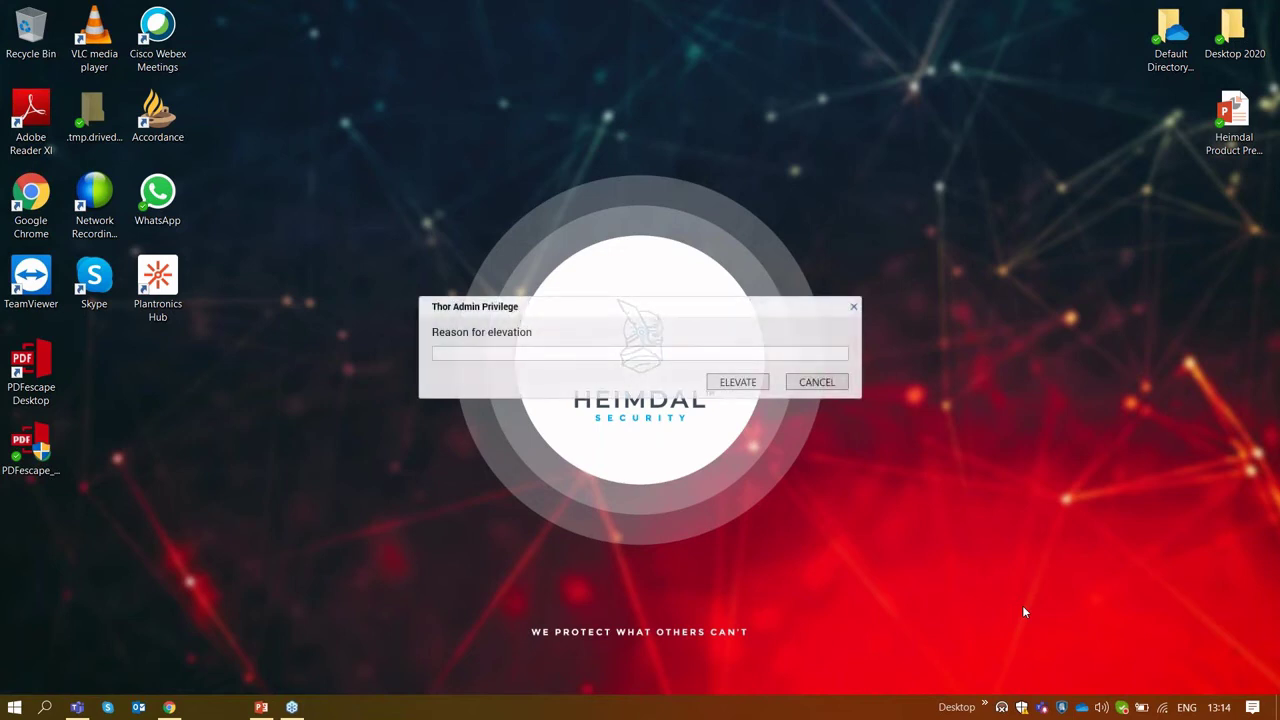
click(588, 352)
text(Test)
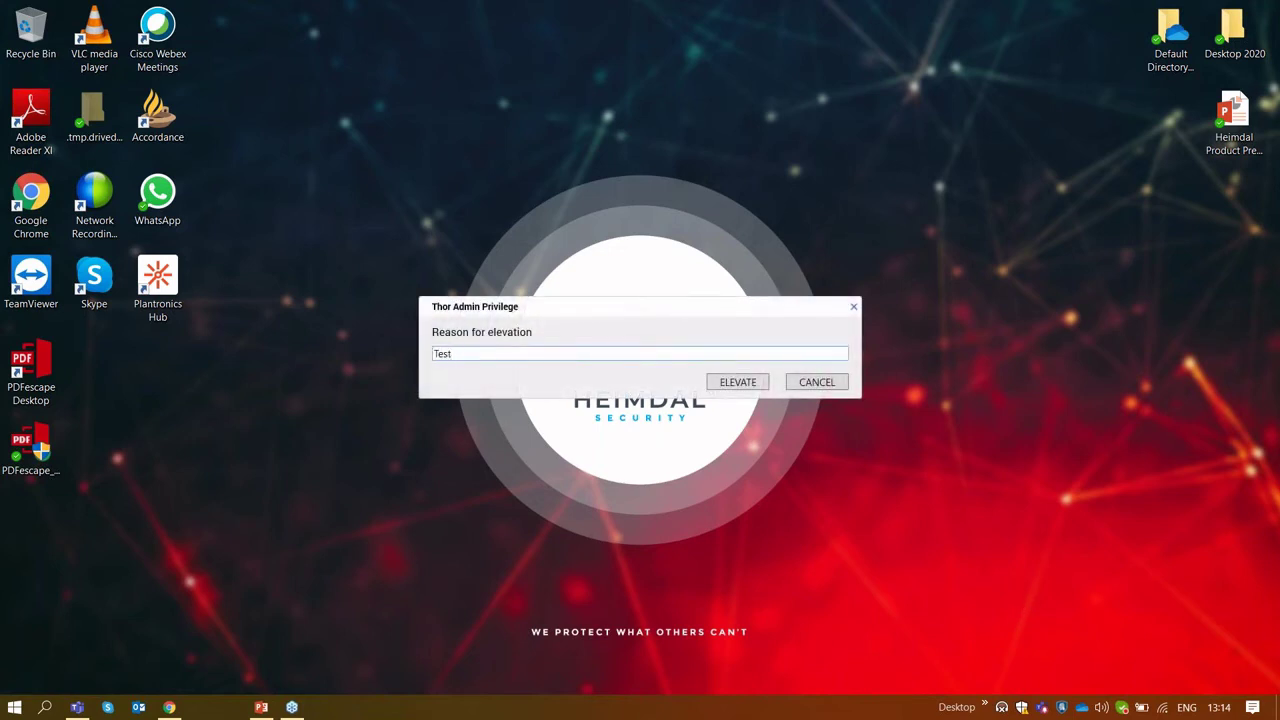
click(738, 381)
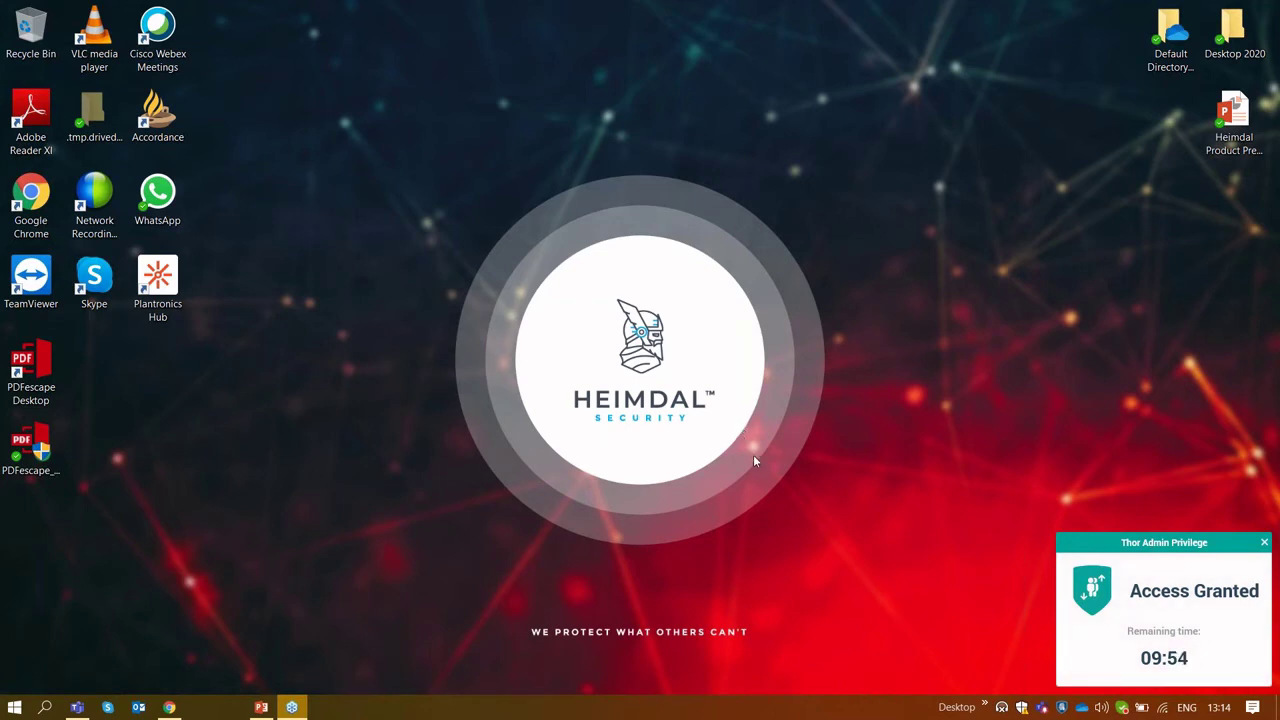
Run the PDFescape installer from the desktop and finish its setup
click(30, 452)
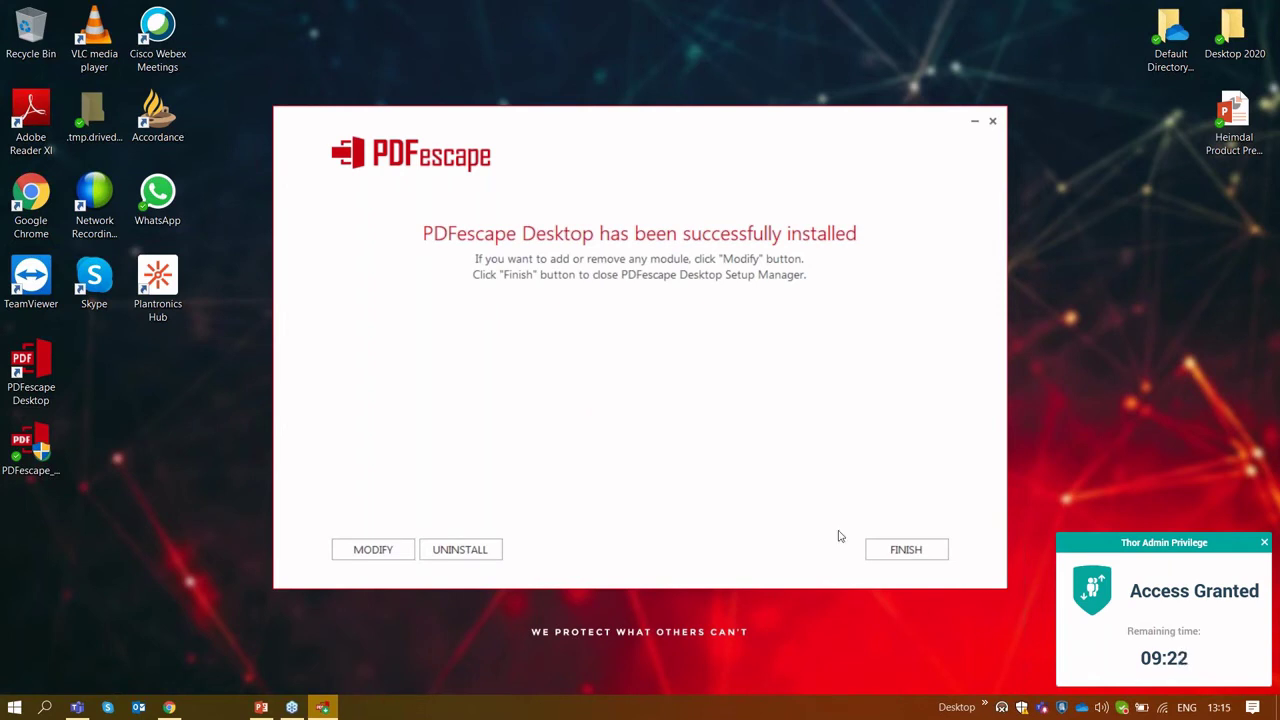
click(908, 553)
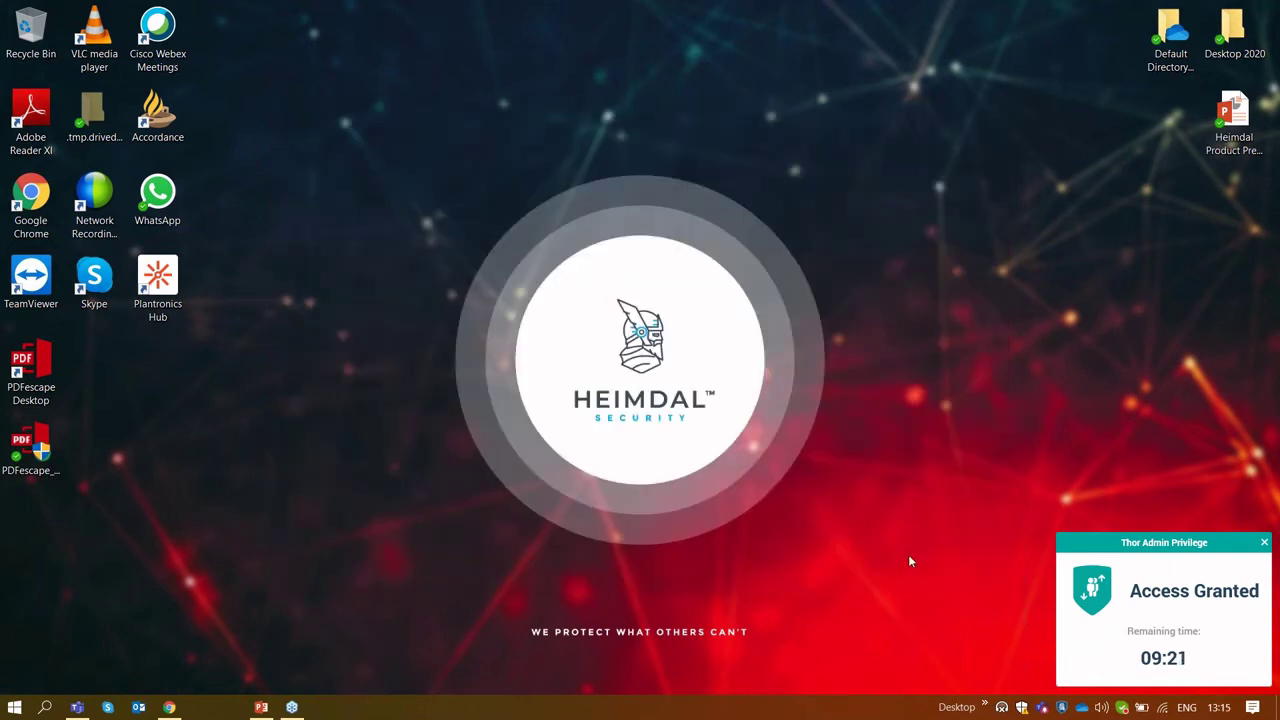
Switch back to the Heimdal dashboard in Chrome and examine the inbound emails in the Mail Fraud Overview
click(170, 708)
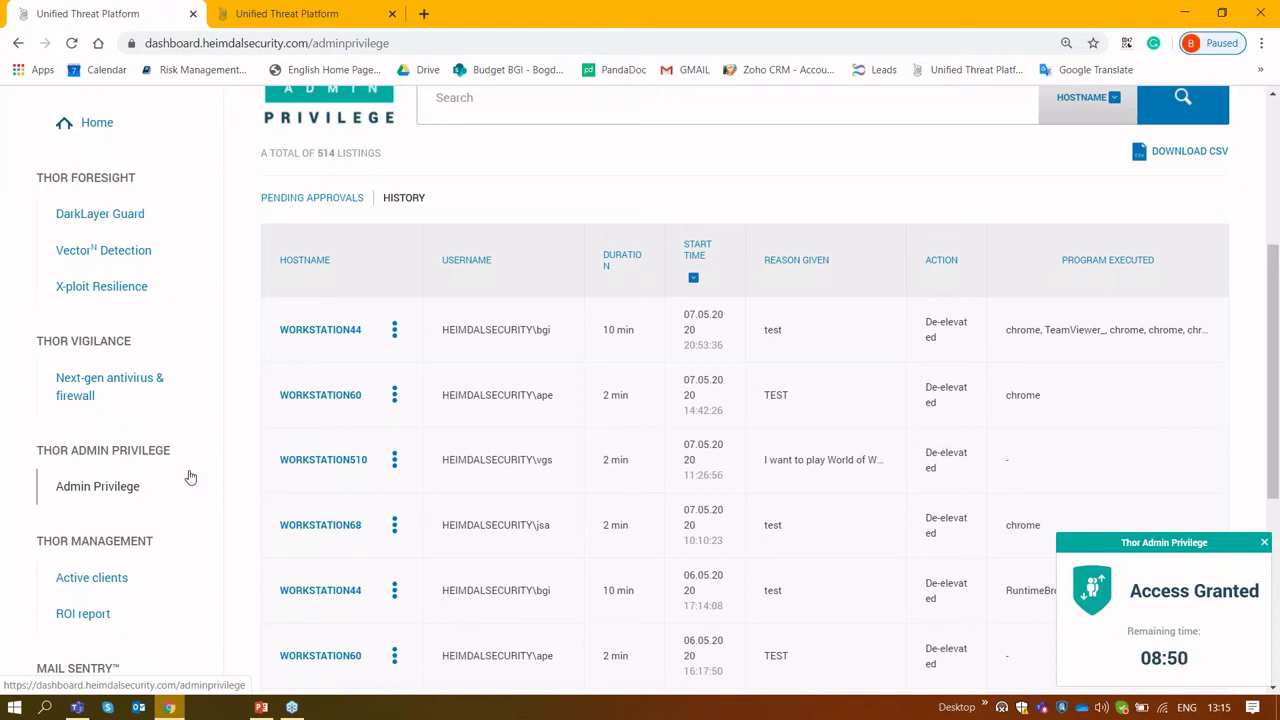
scroll(190, 478, down, 5)
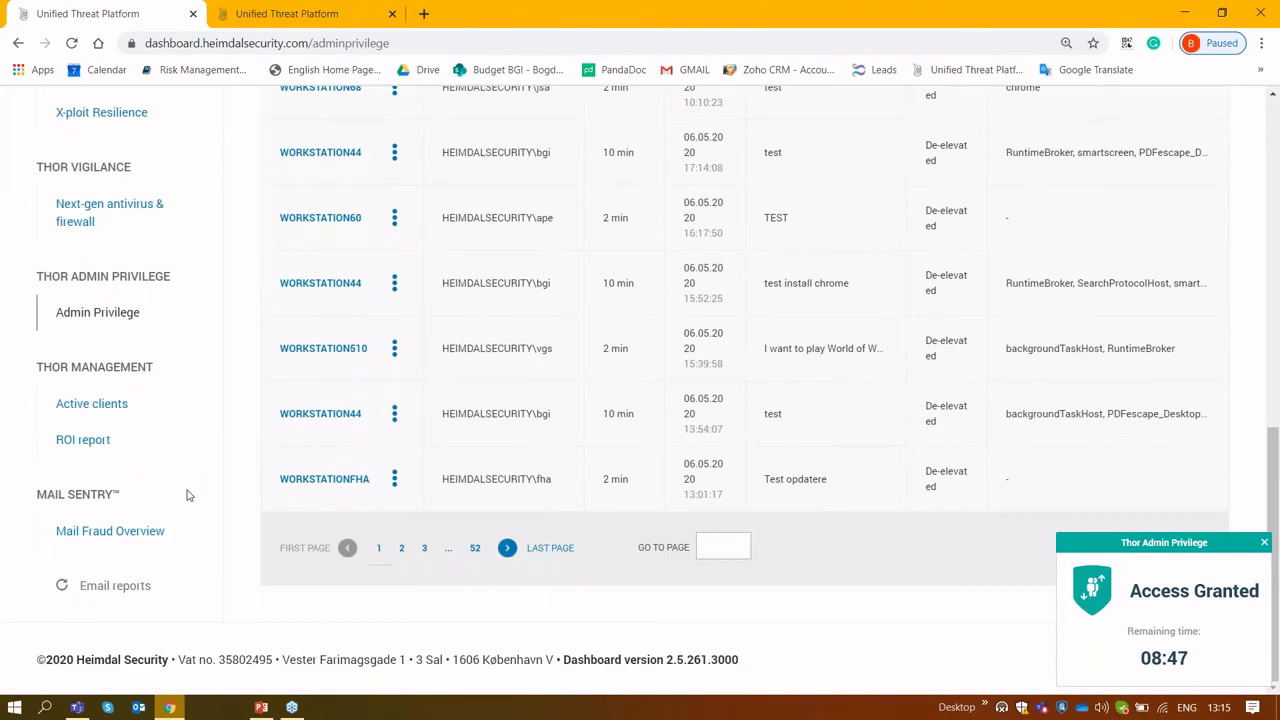
click(145, 545)
click(141, 523)
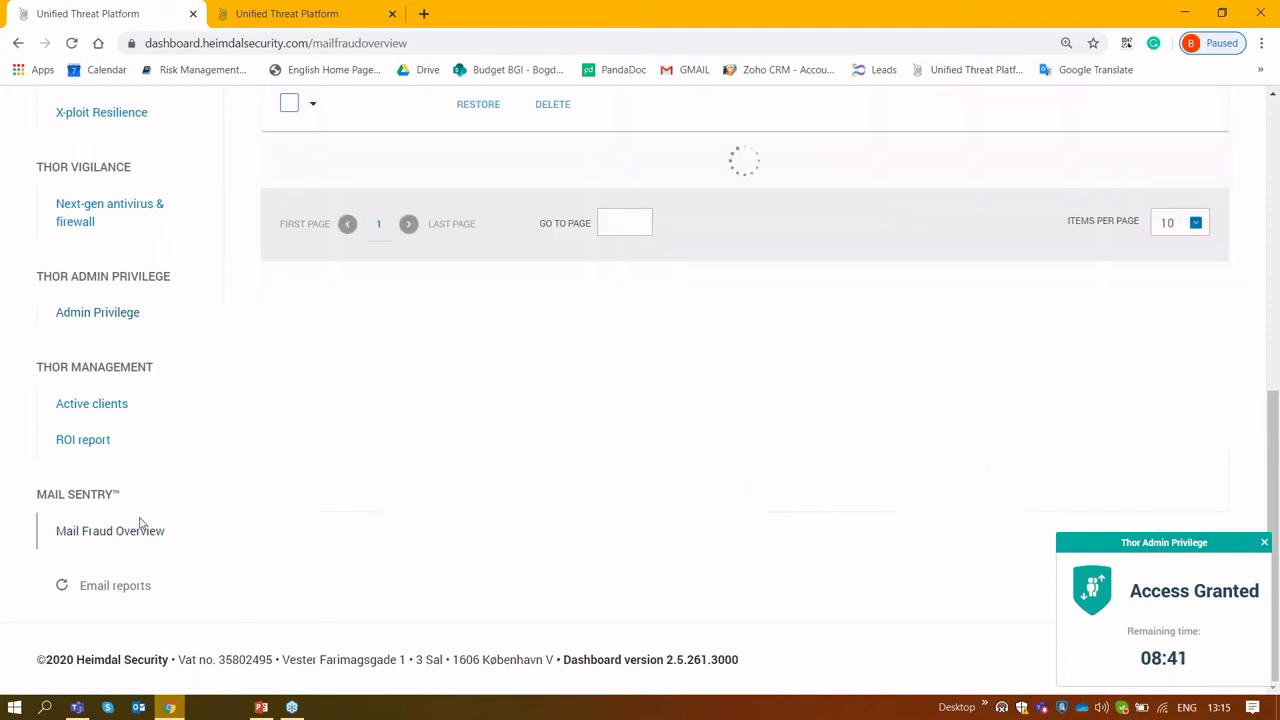
scroll(141, 523, up, 5)
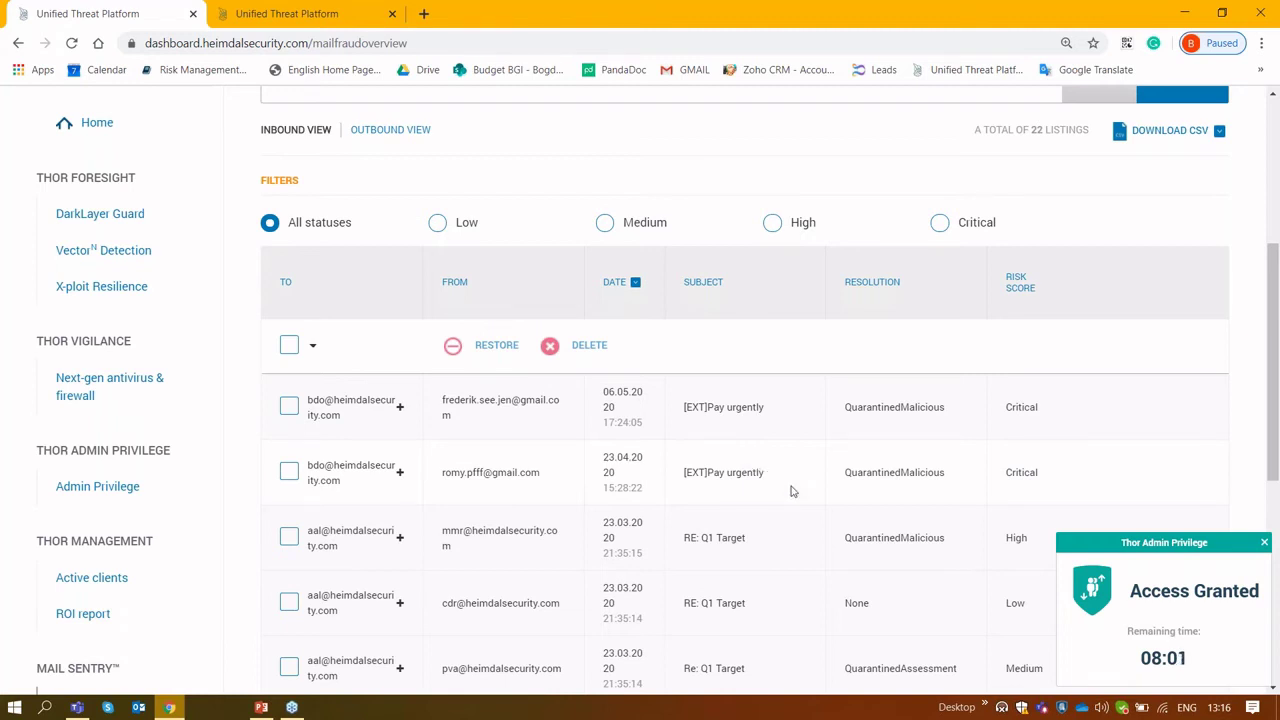
scroll(791, 491, down, 3)
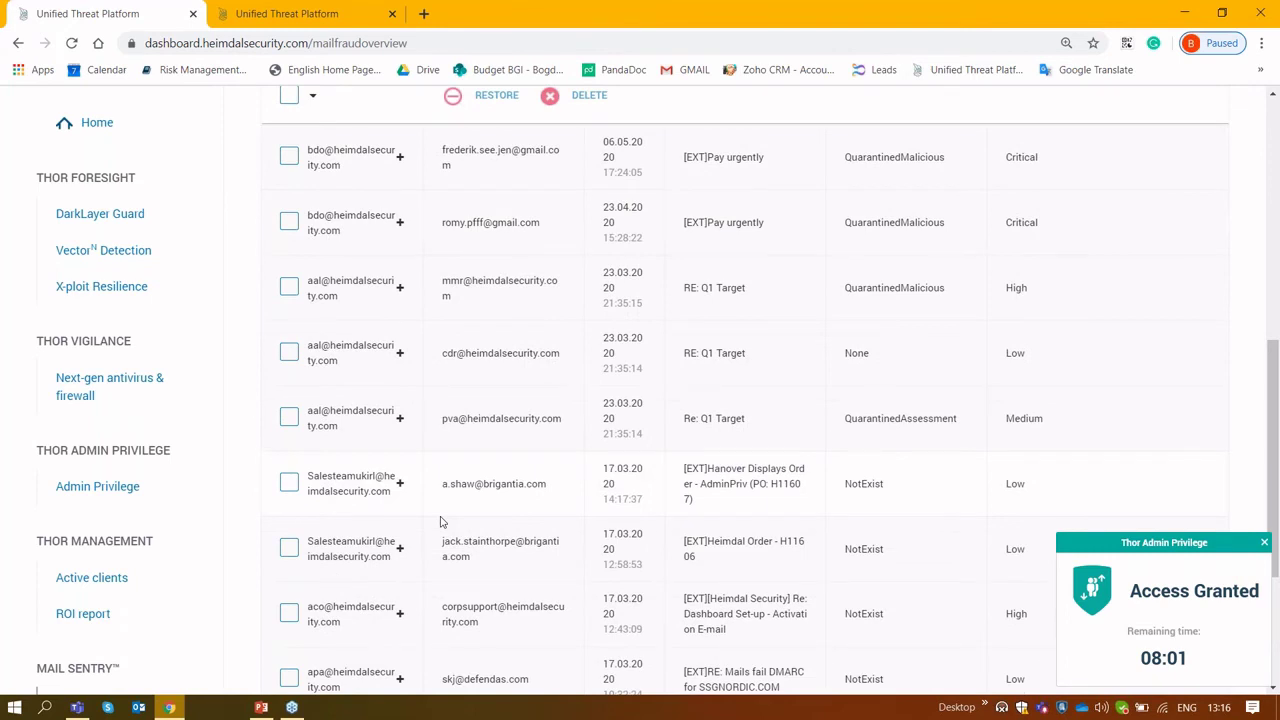
scroll(441, 521, down, 1)
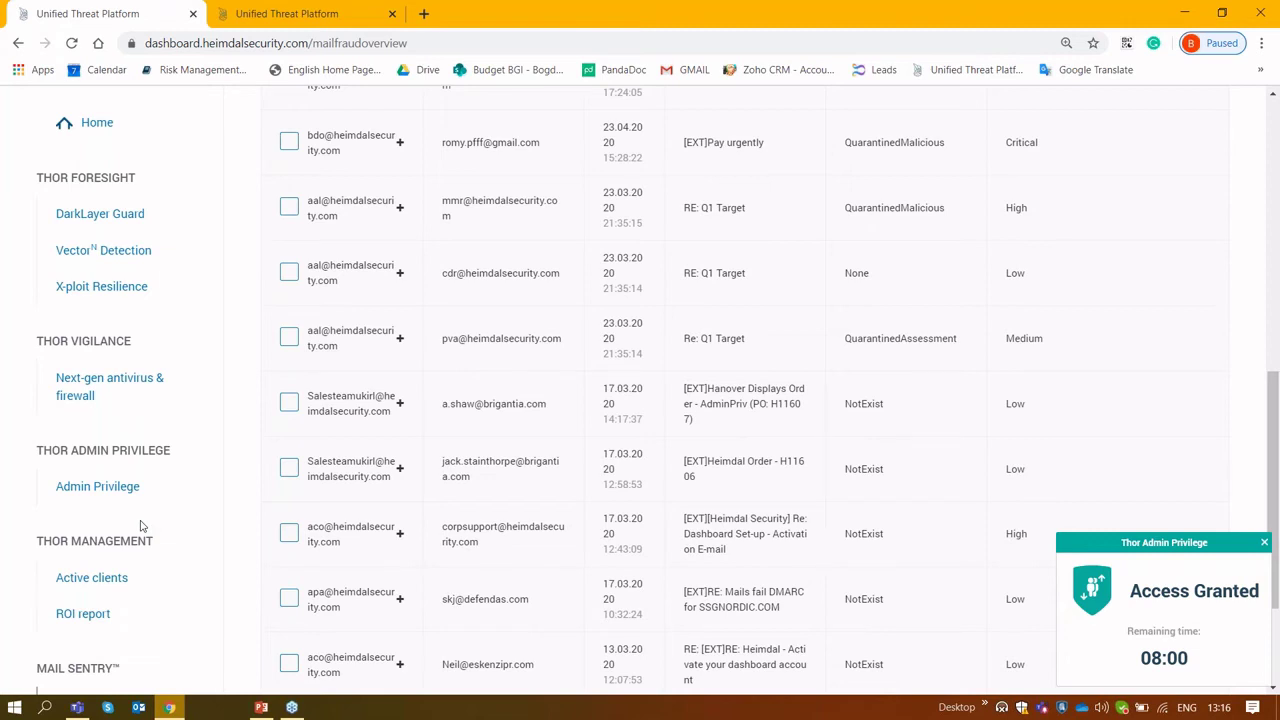
scroll(141, 525, down, 2)
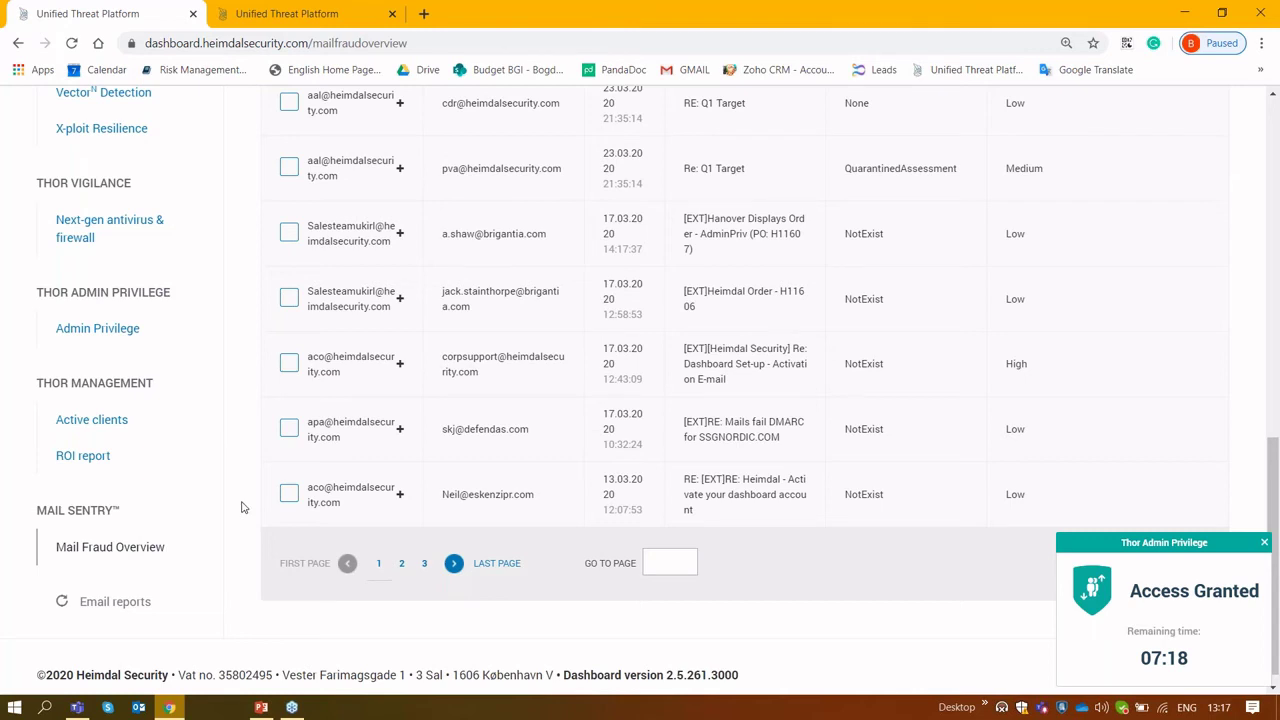
scroll(241, 507, up, 5)
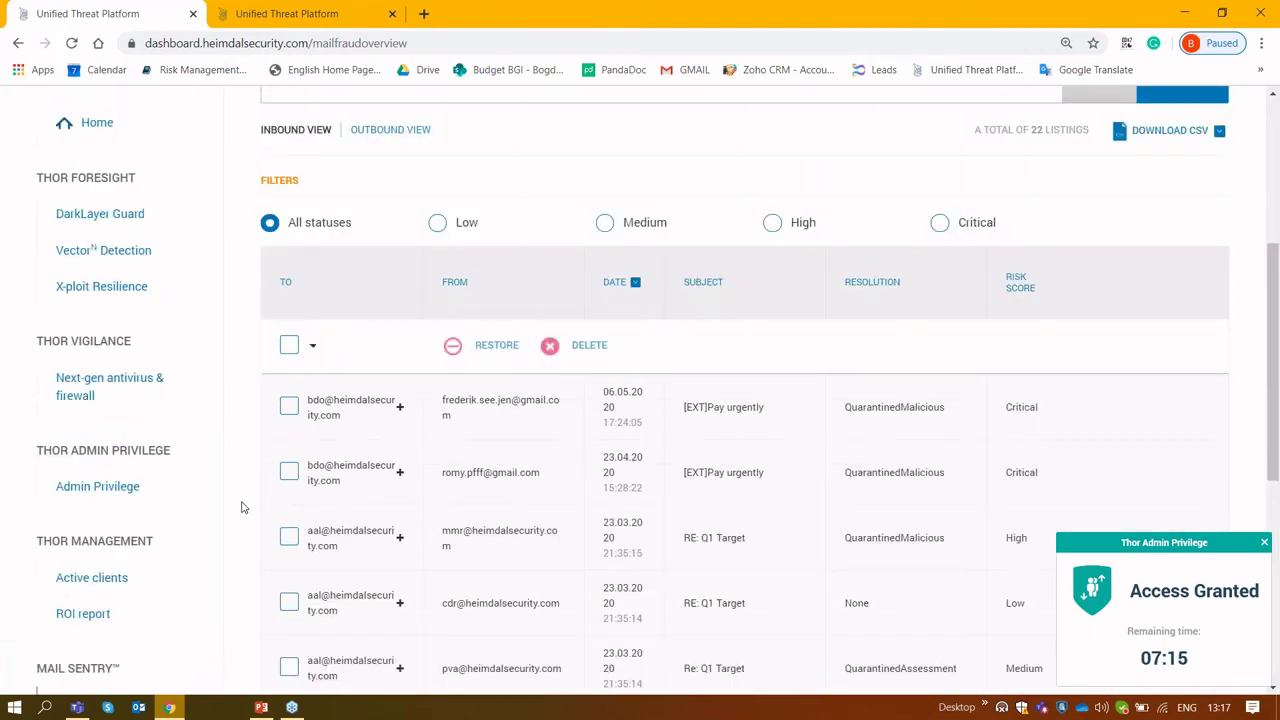
Show the active clients in the hardware view and open the list of available actions for the first workstation
click(137, 586)
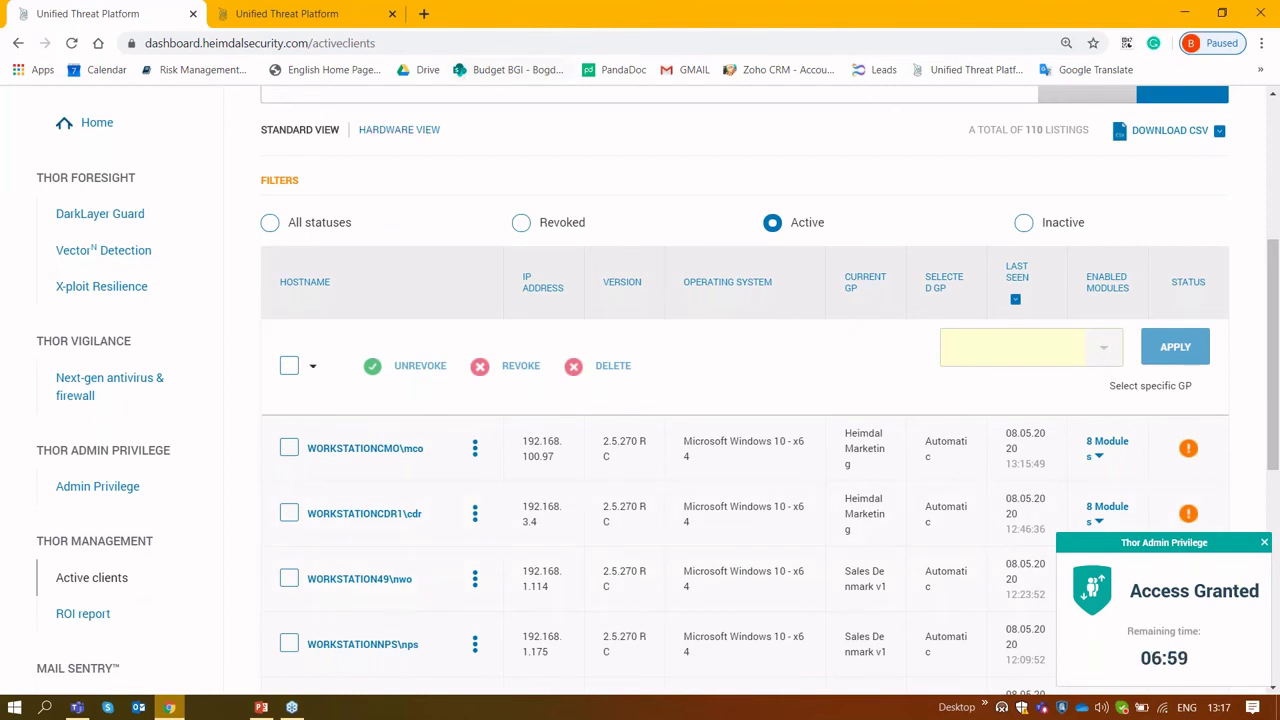
click(399, 129)
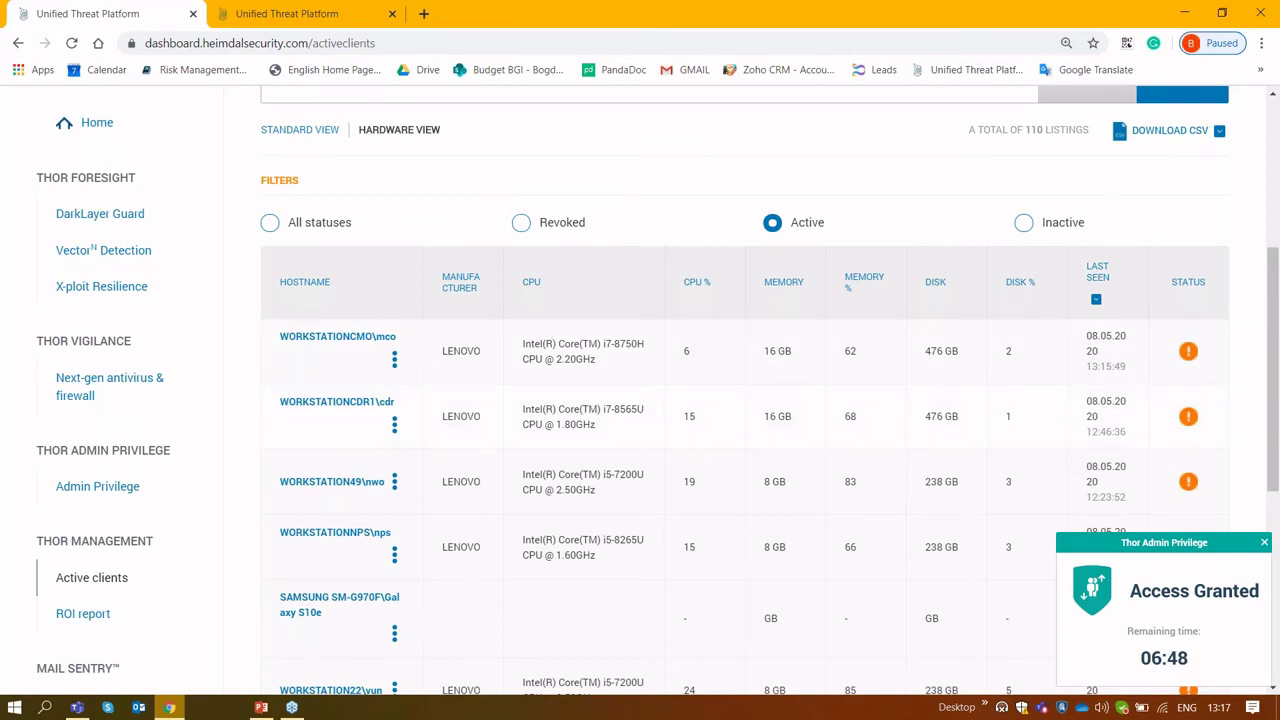
click(394, 359)
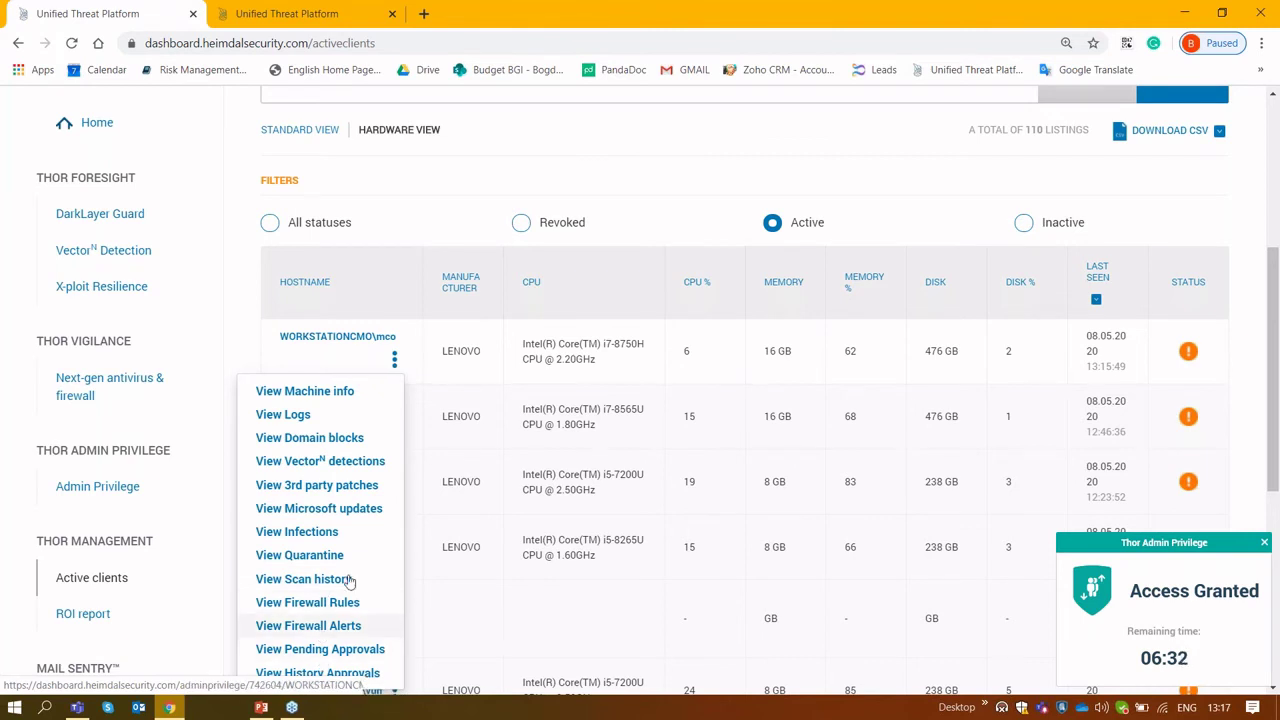
Open the first workstation's machine info and examine its device, hardware, operating system, antivirus, DNS and enabled module details
click(358, 400)
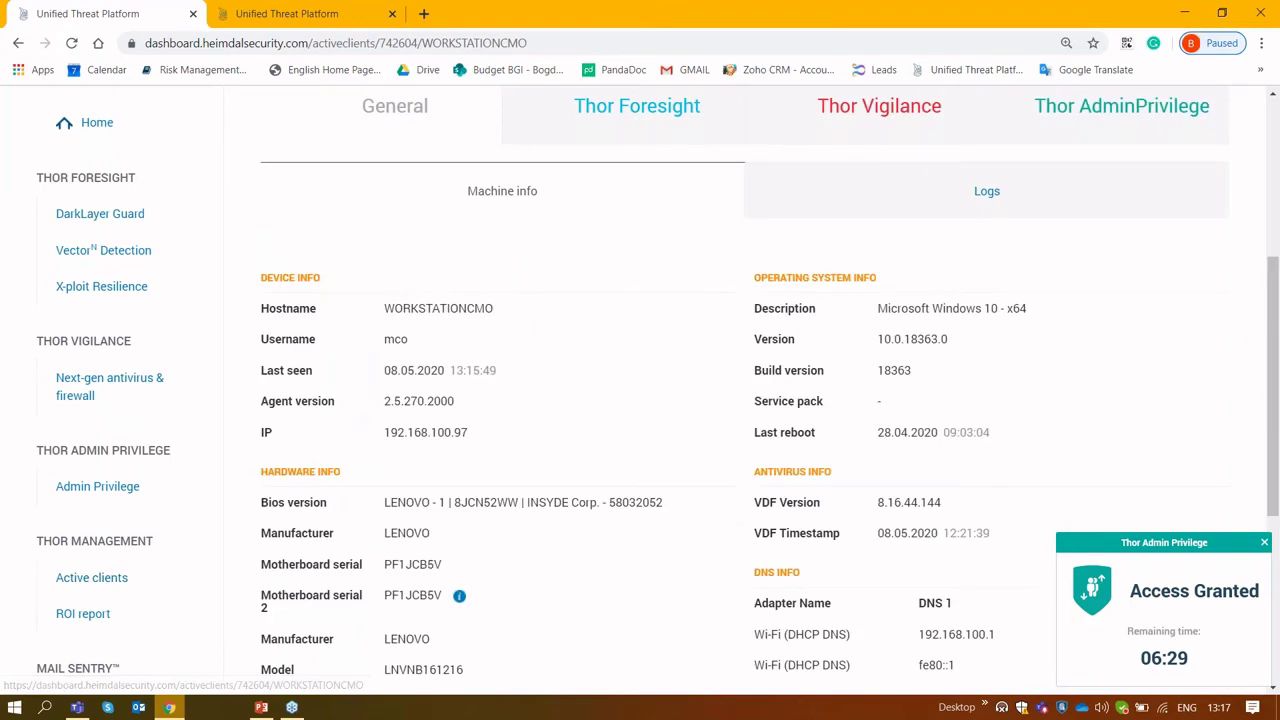
scroll(657, 347, down, 1)
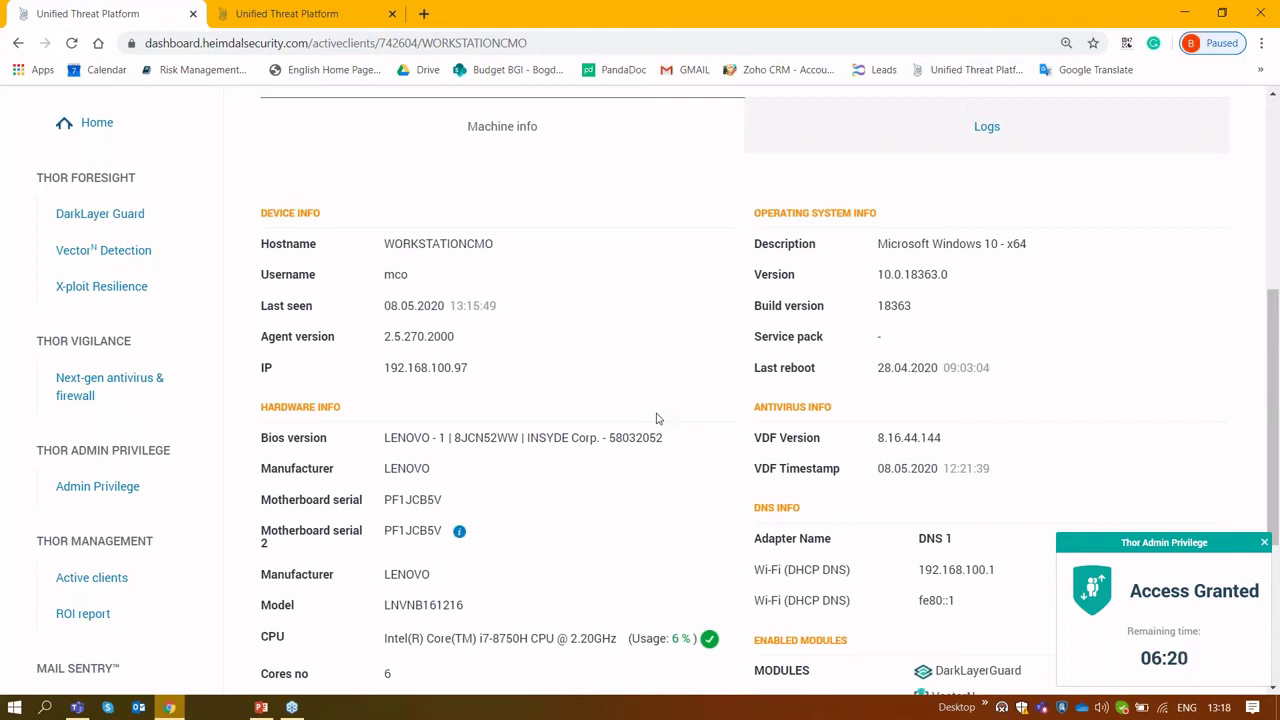
scroll(657, 418, down, 3)
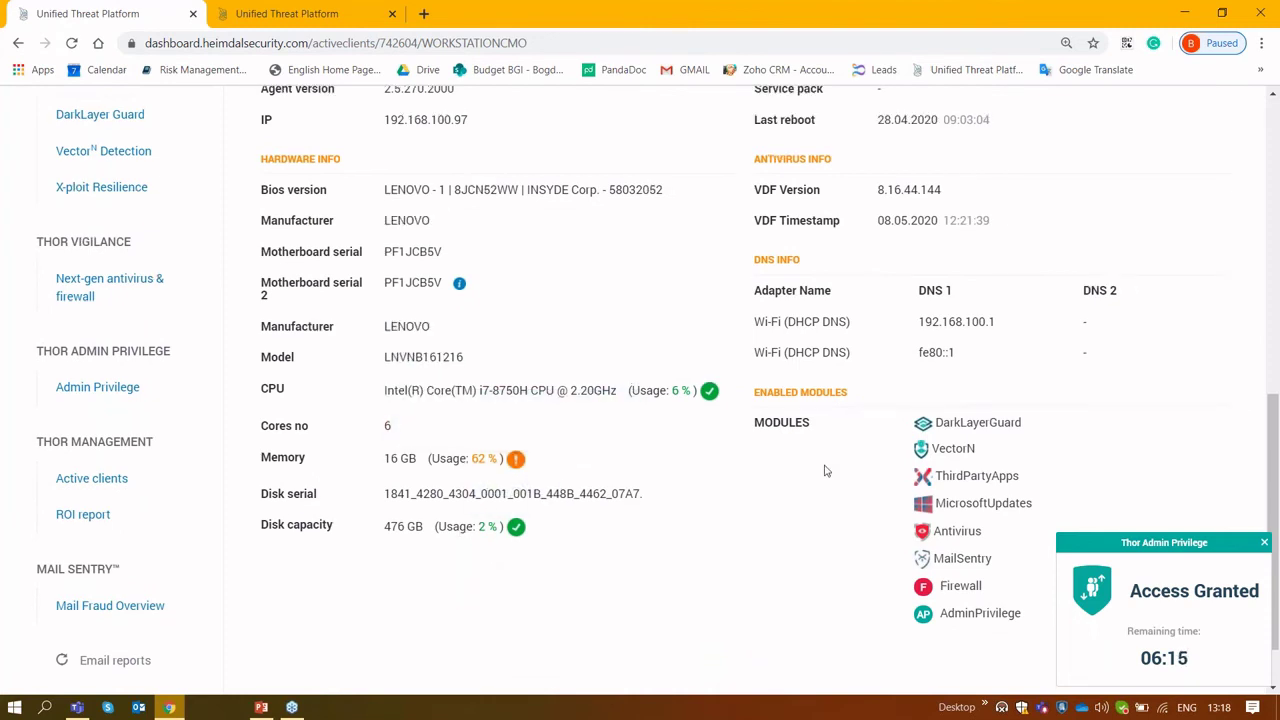
scroll(826, 471, up, 3)
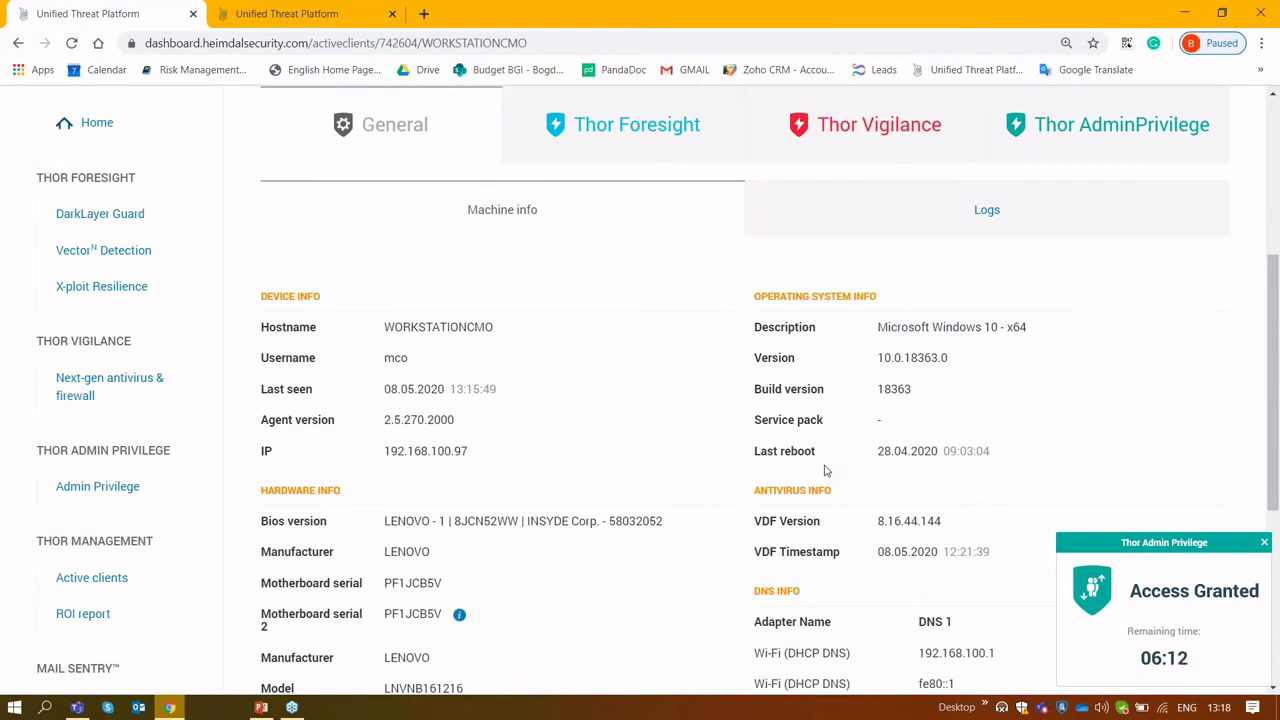
scroll(825, 470, down, 2)
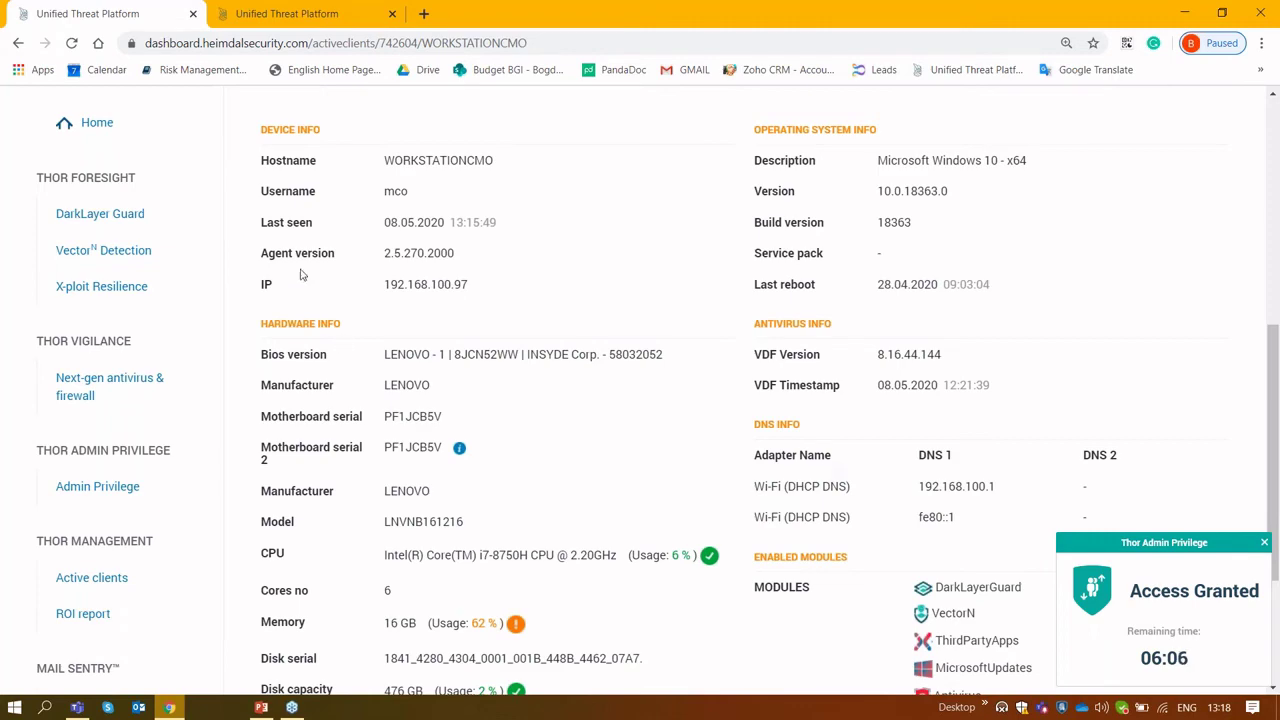
scroll(300, 300, up, 5)
scroll(255, 368, down, 3)
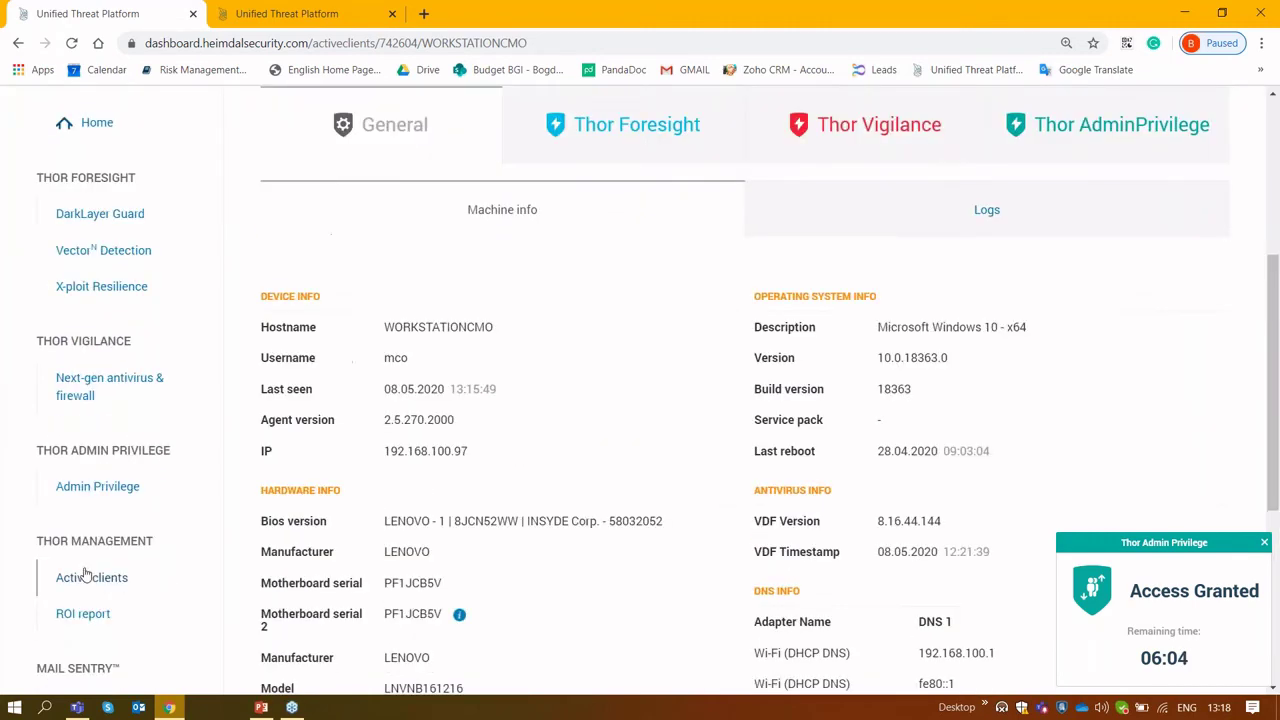
Return to the active clients in the standard view and list the enabled modules of the second workstation
click(87, 581)
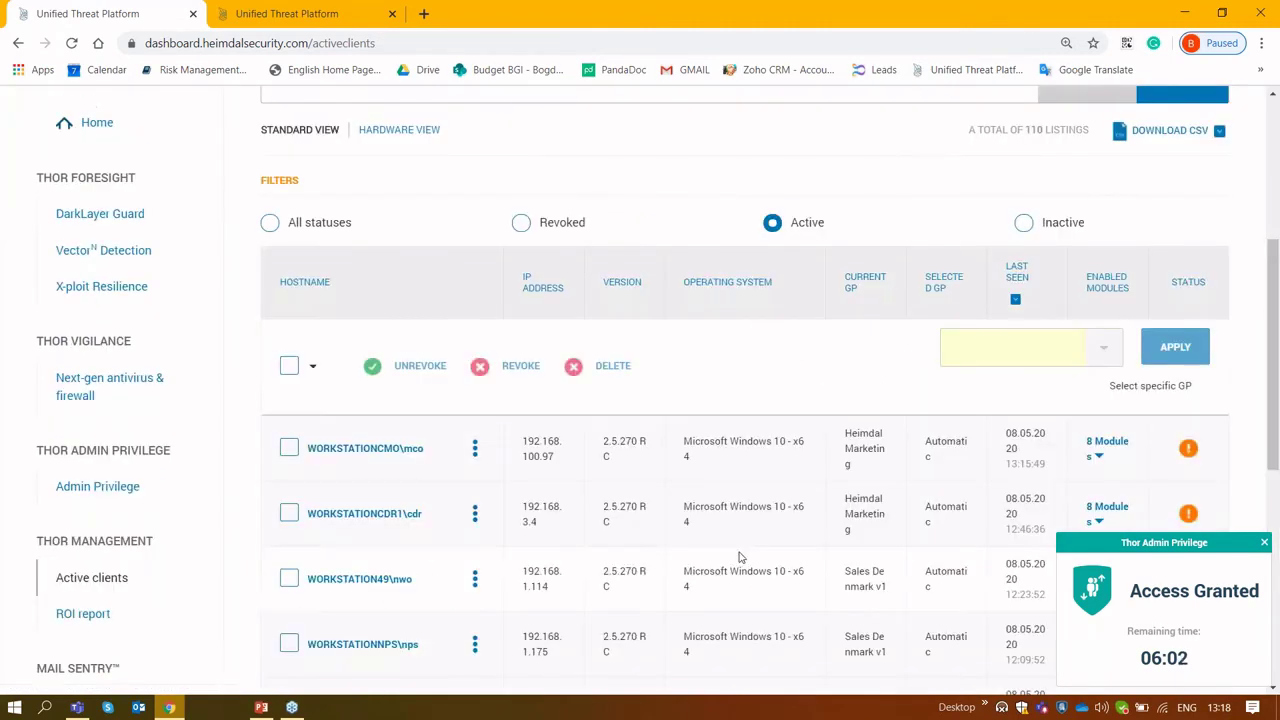
scroll(757, 537, up, 1)
scroll(759, 541, up, 1)
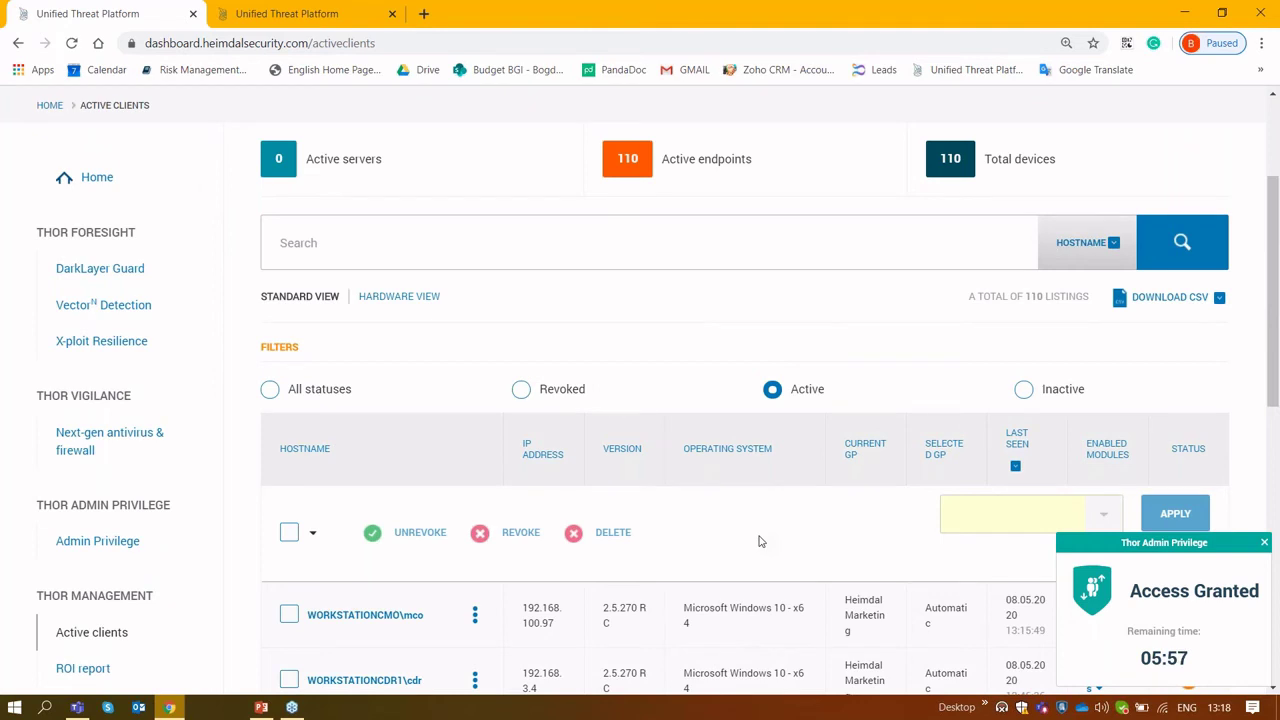
scroll(759, 541, down, 3)
scroll(759, 541, down, 3)
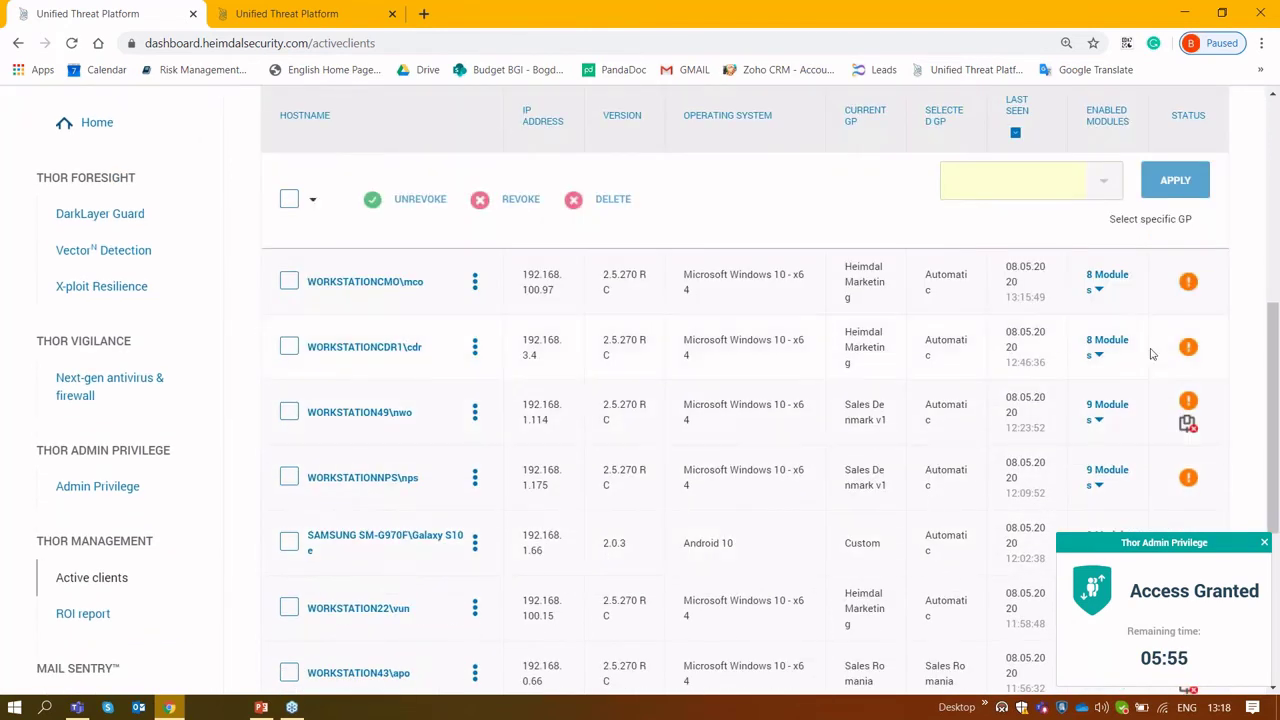
click(1100, 352)
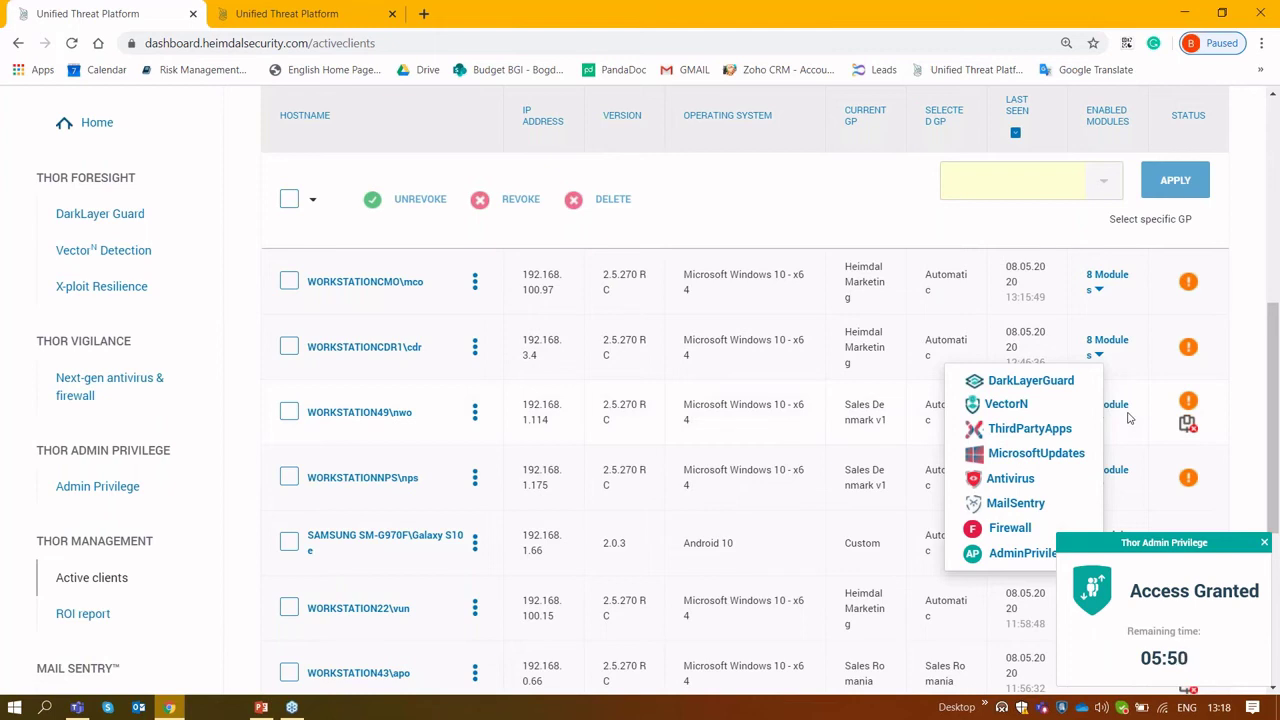
Select the first workstation and look at the choices for assigning it a specific group policy
click(289, 281)
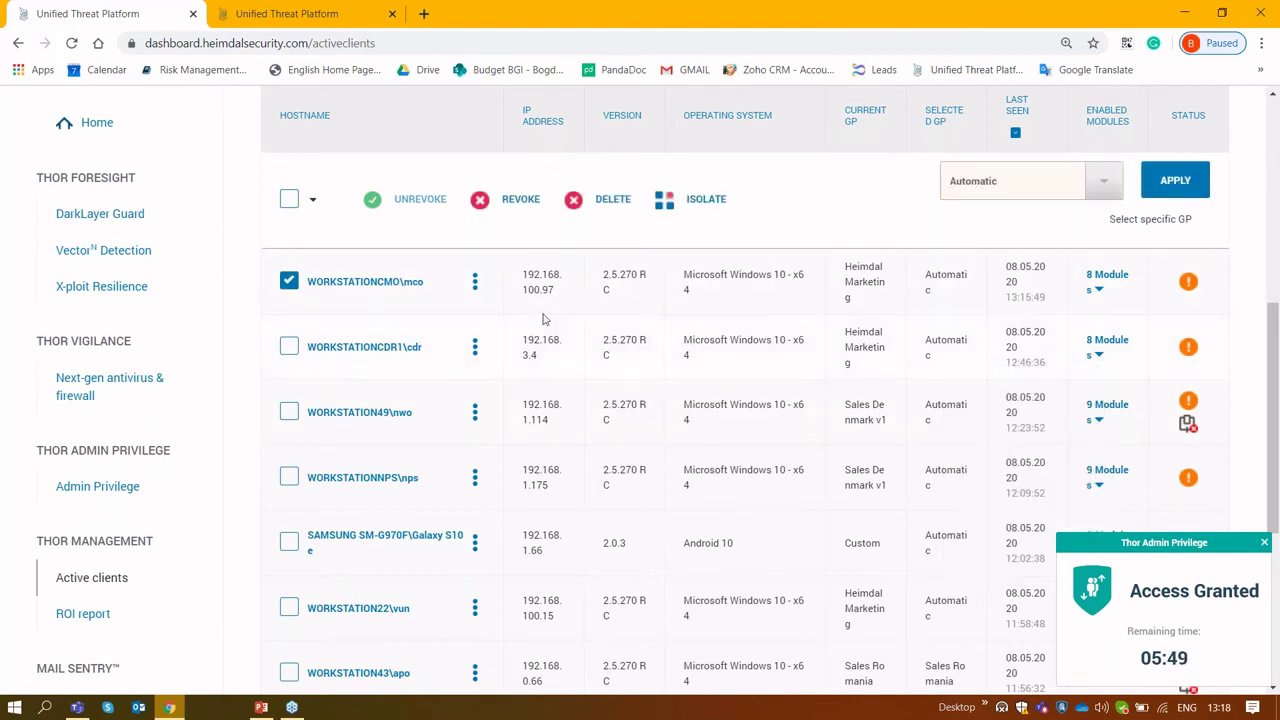
click(1101, 187)
click(845, 212)
Examine the status icons of the listed clients and dismiss the Thor Admin Privilege countdown notification
scroll(908, 391, down, 2)
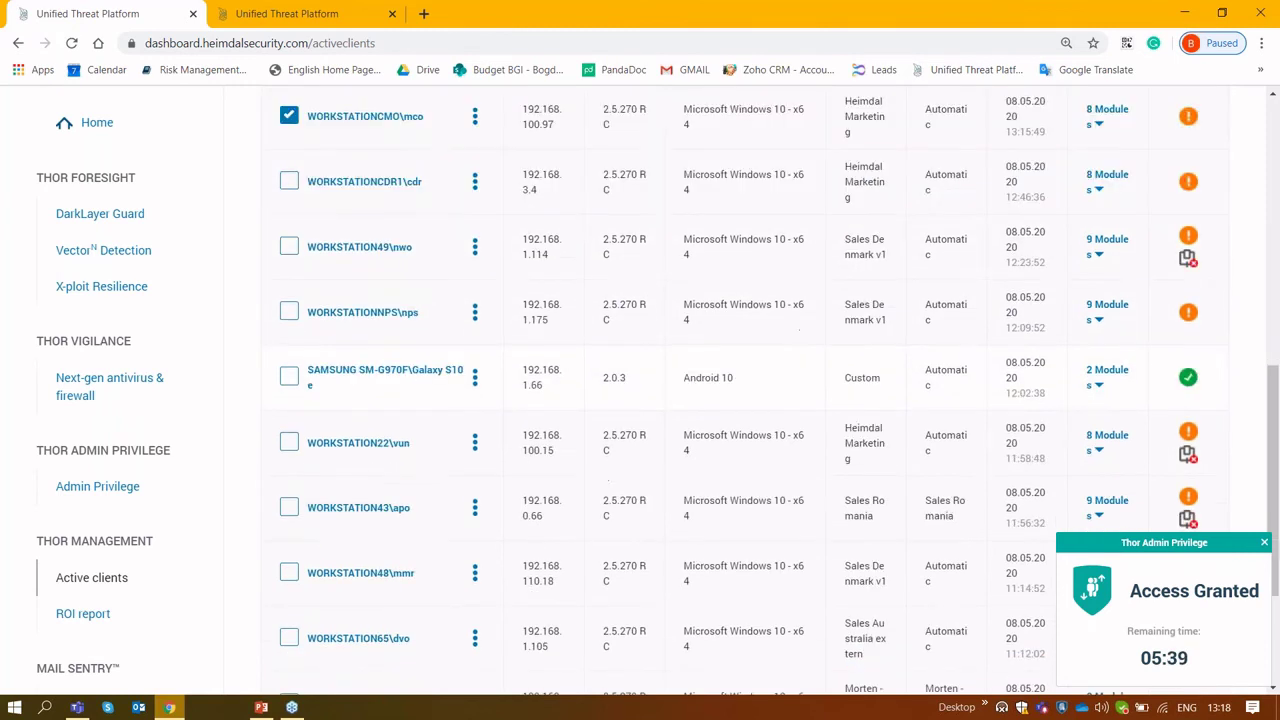
mouse_move(1185, 262)
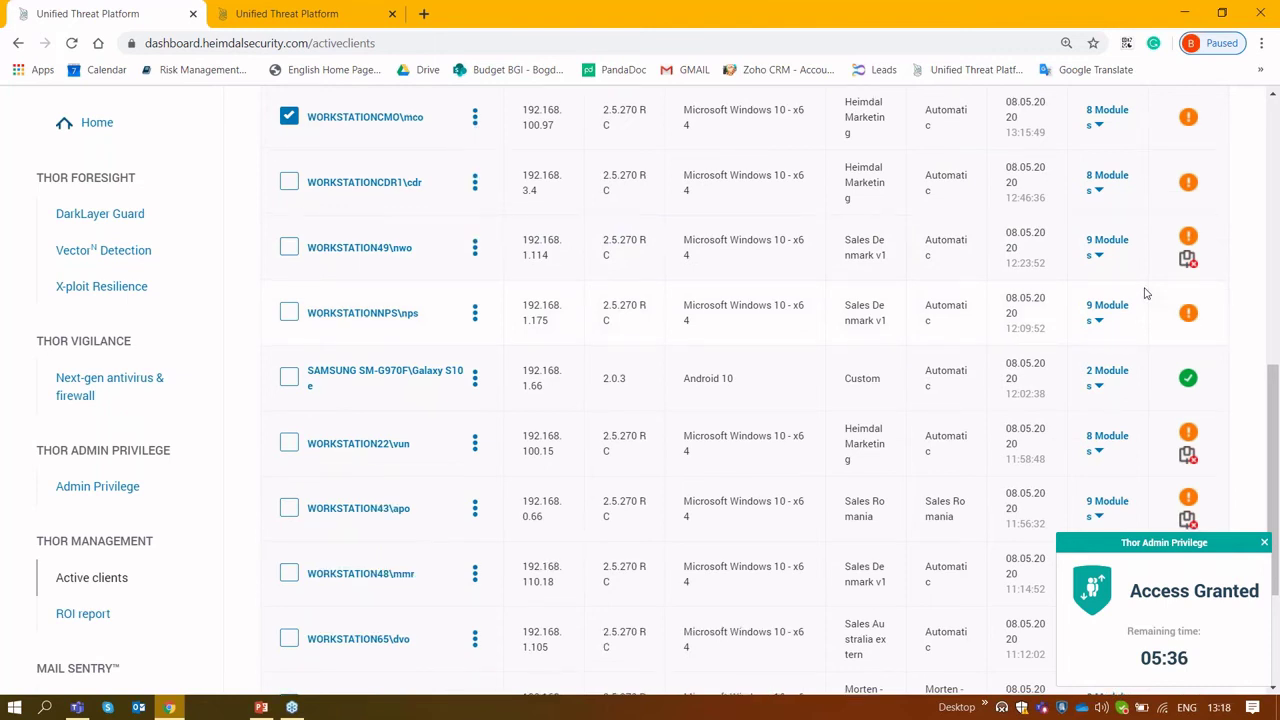
scroll(1146, 293, up, 2)
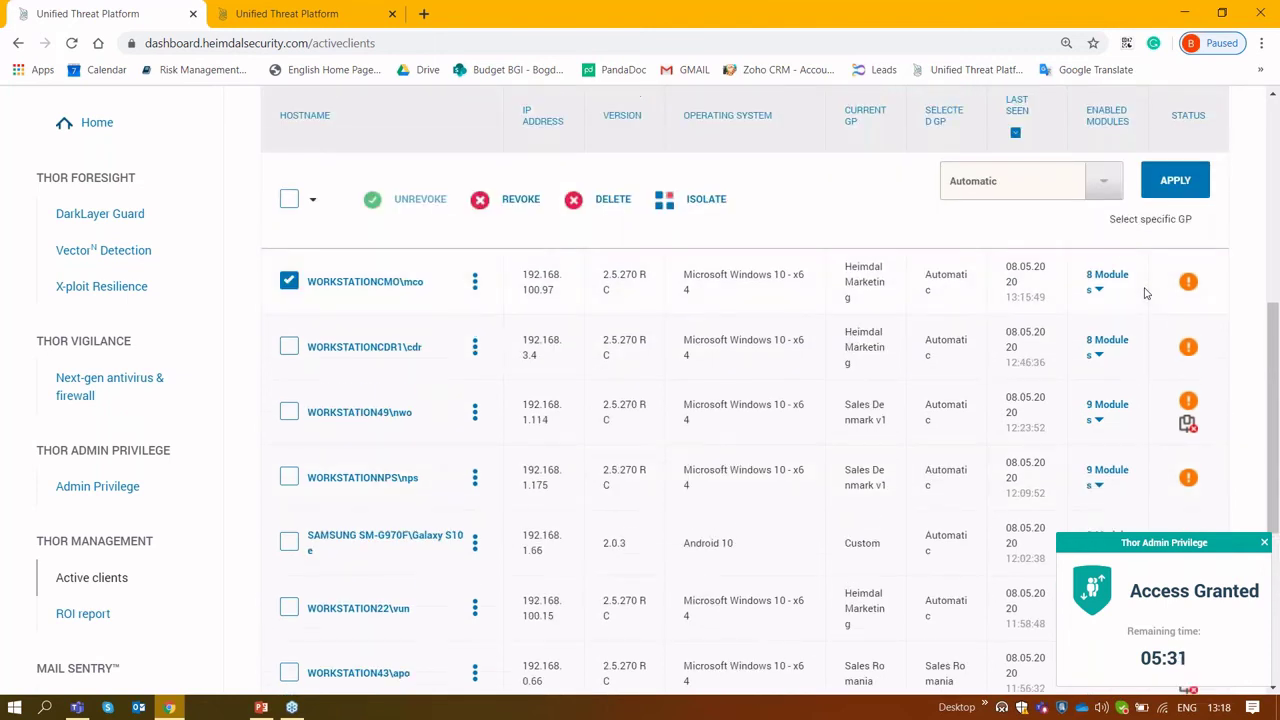
scroll(1275, 555, down, 2)
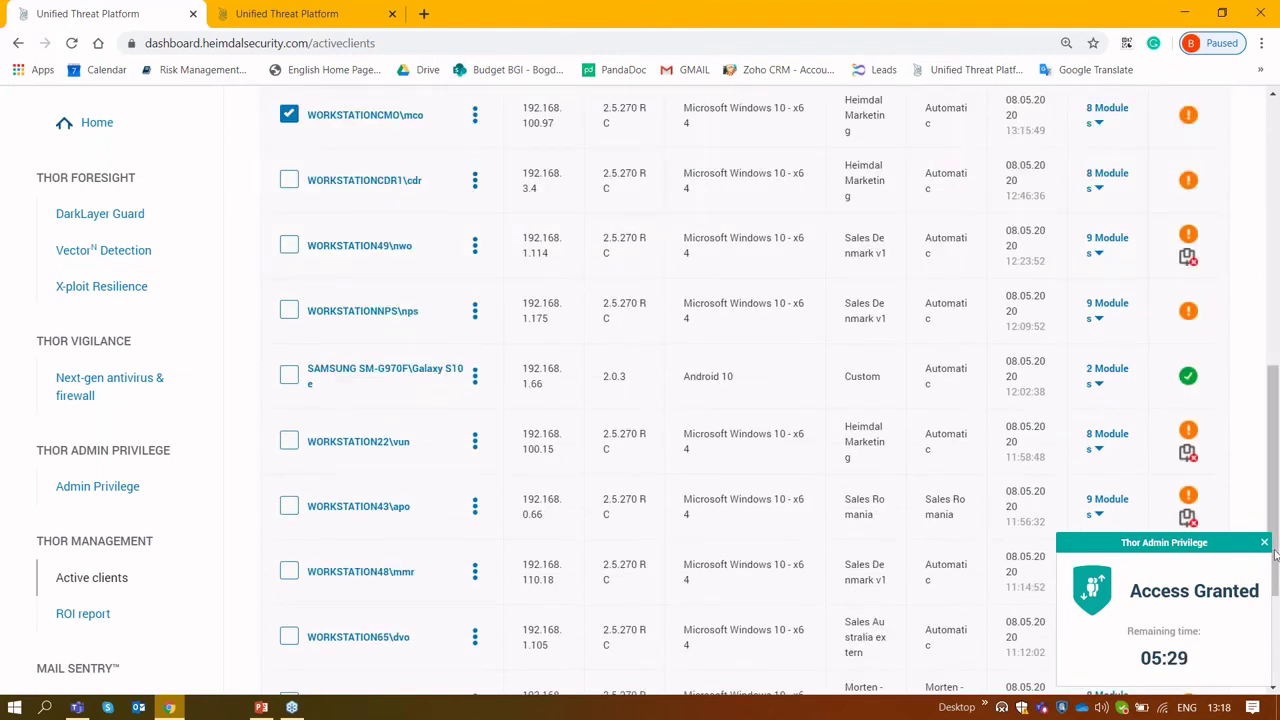
click(1264, 542)
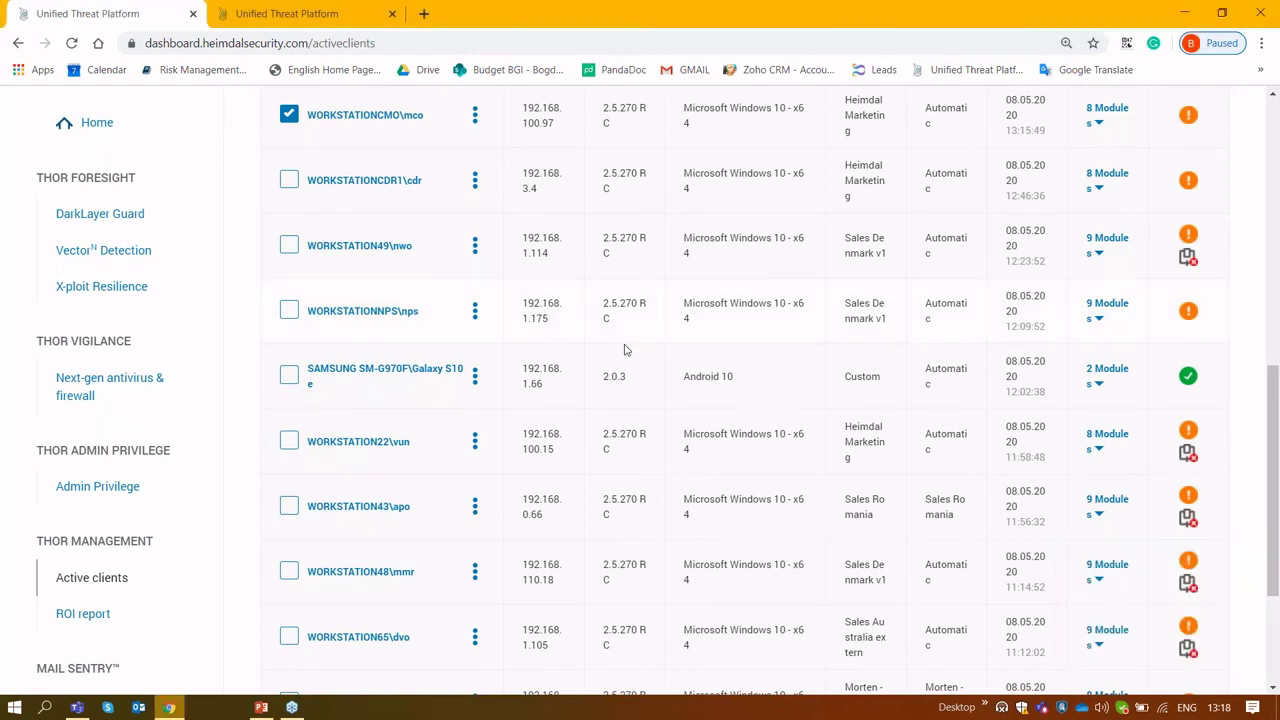
Open the ROI report and examine the cost savings per module, including the explanation for vulnerabilities patched
scroll(624, 349, down, 3)
click(96, 444)
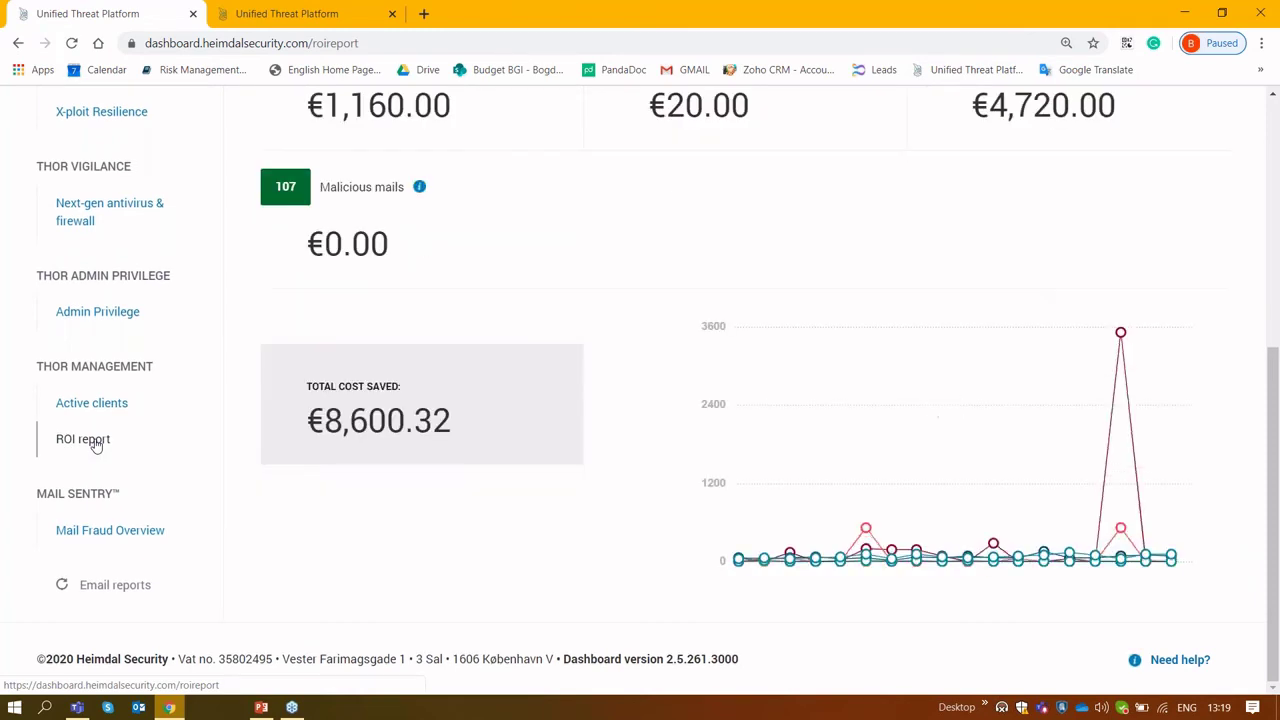
scroll(95, 445, up, 2)
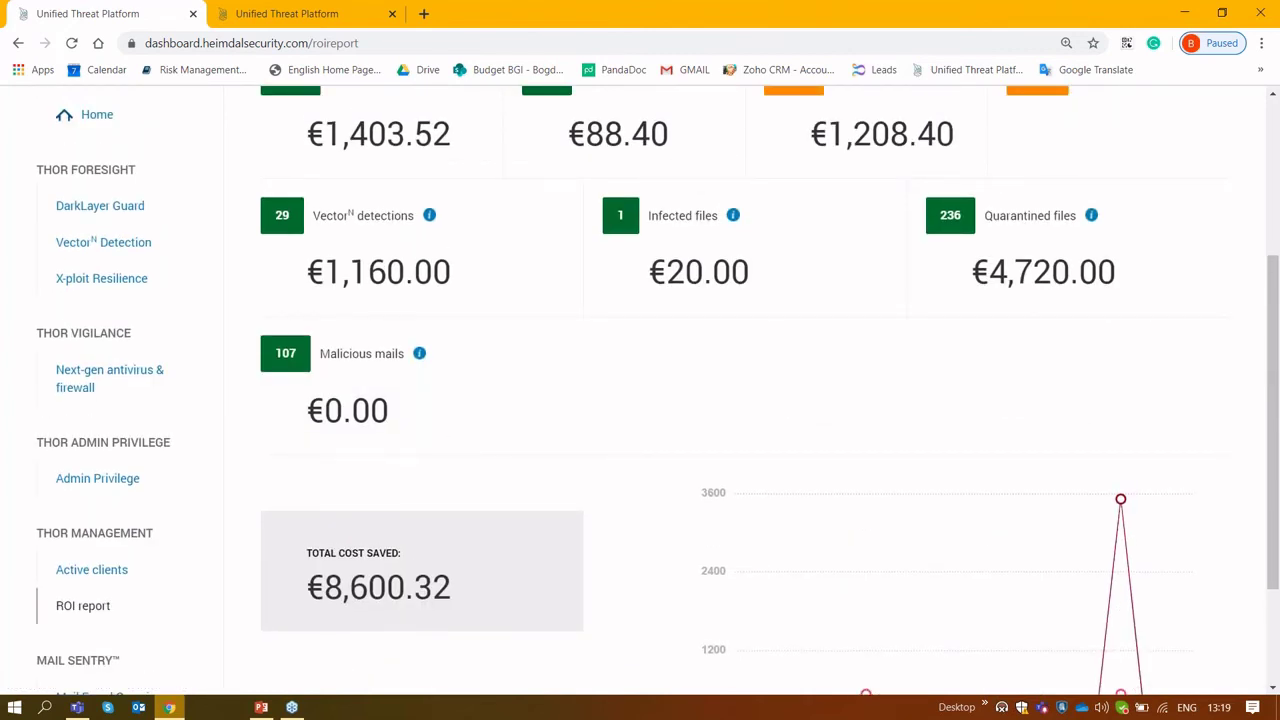
scroll(444, 437, up, 2)
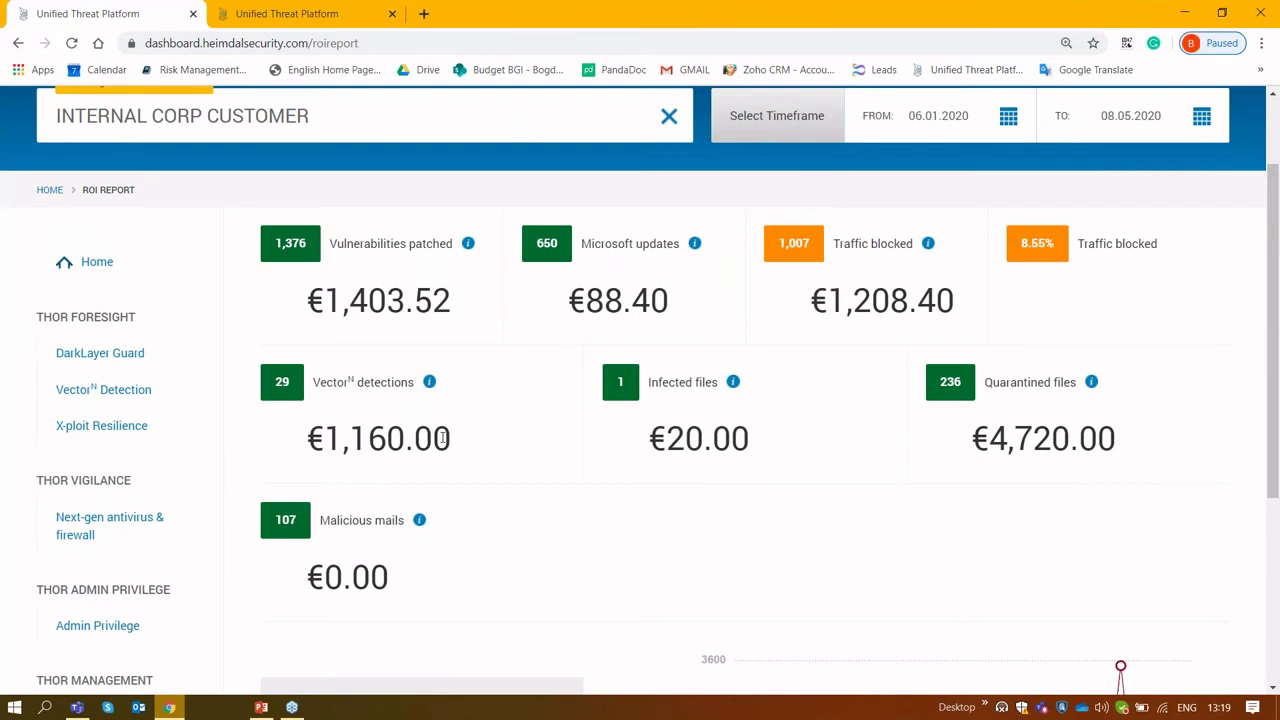
mouse_move(474, 252)
click(1264, 698)
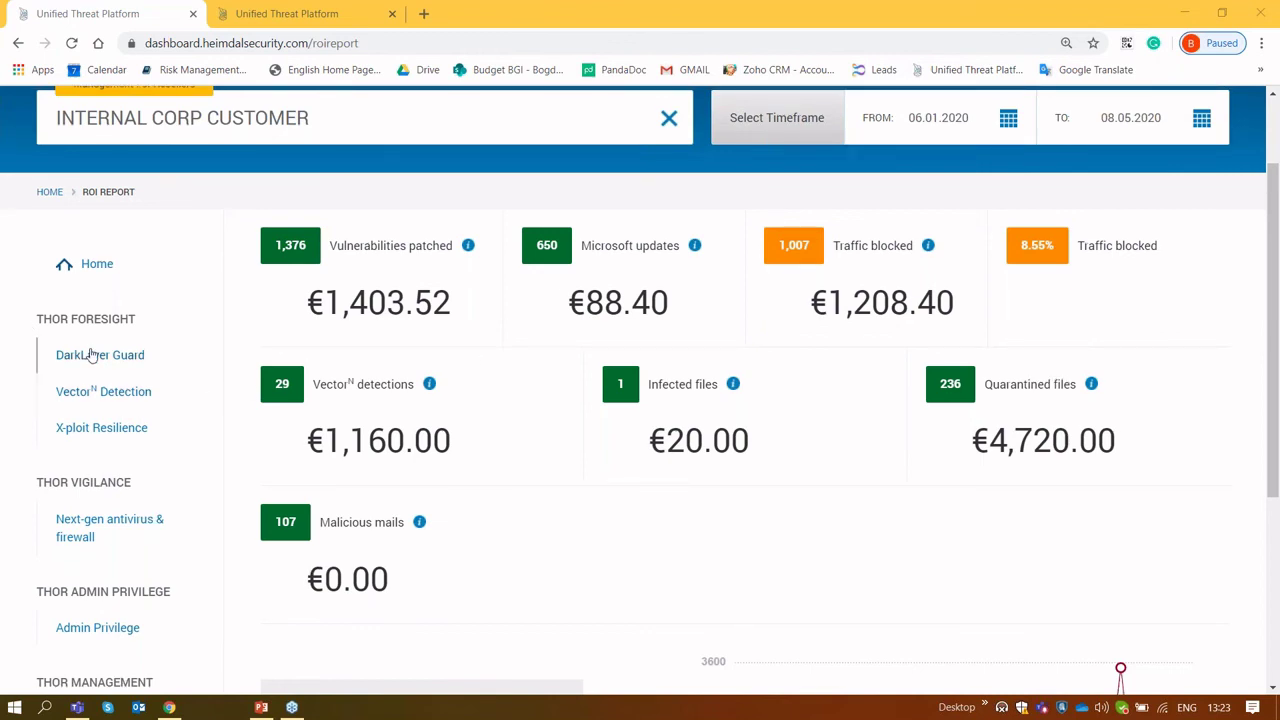
scroll(90, 355, up, 1)
scroll(90, 355, down, 1)
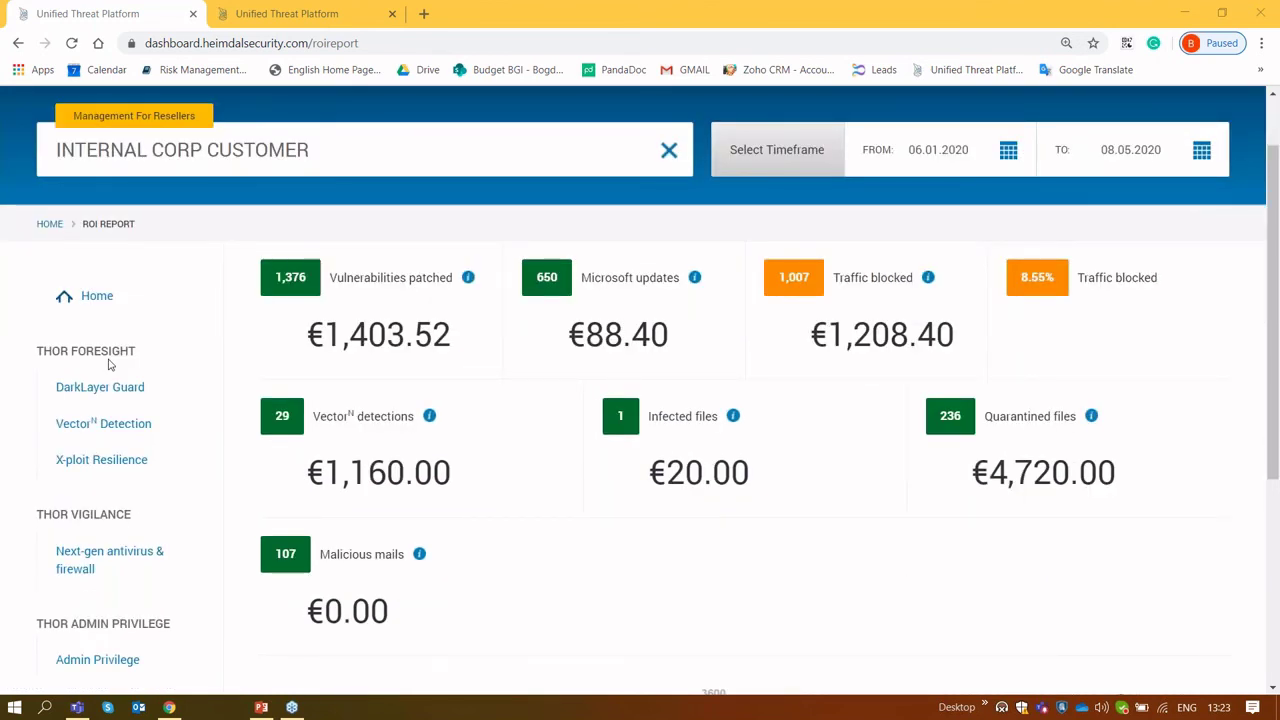
scroll(110, 365, down, 1)
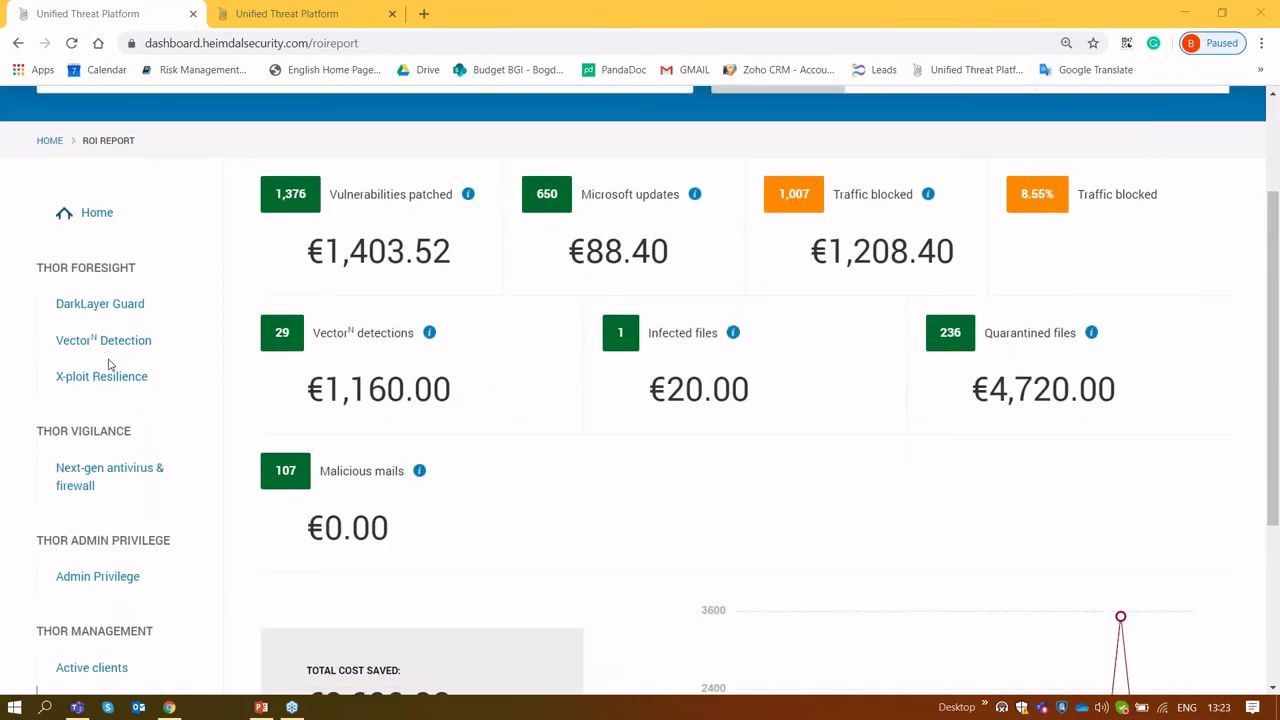
scroll(110, 365, down, 1)
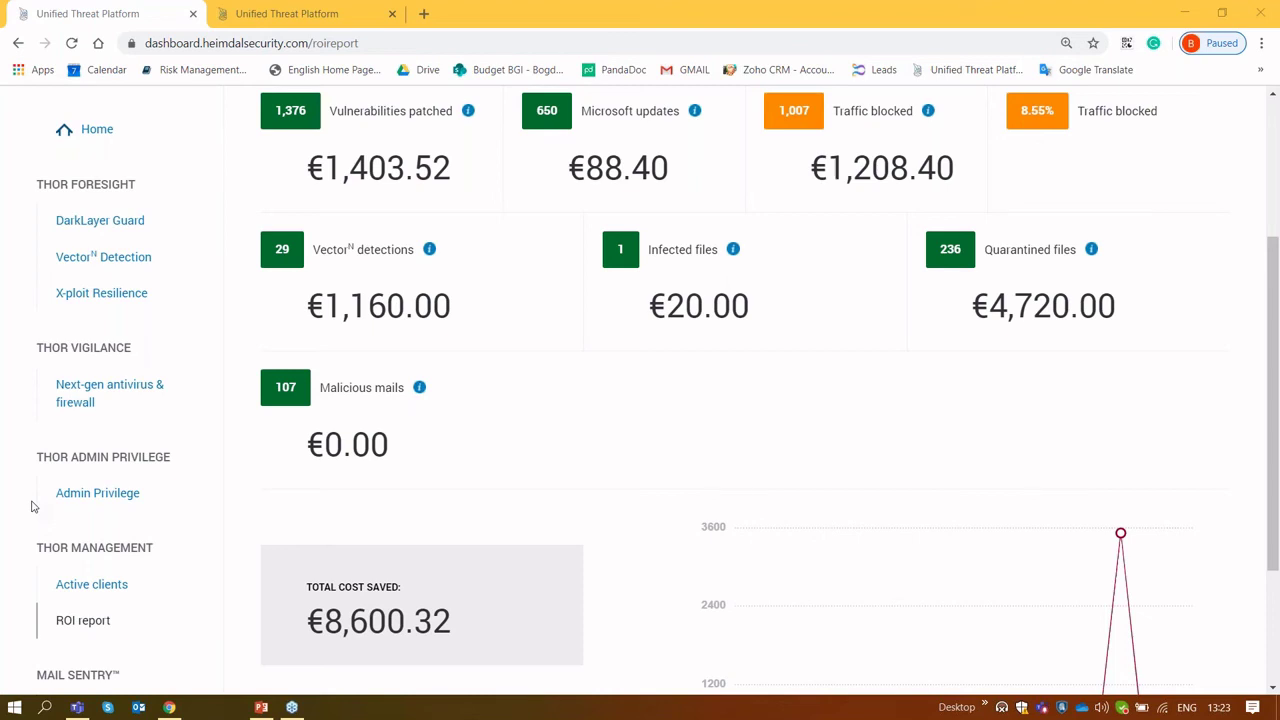
scroll(35, 505, down, 2)
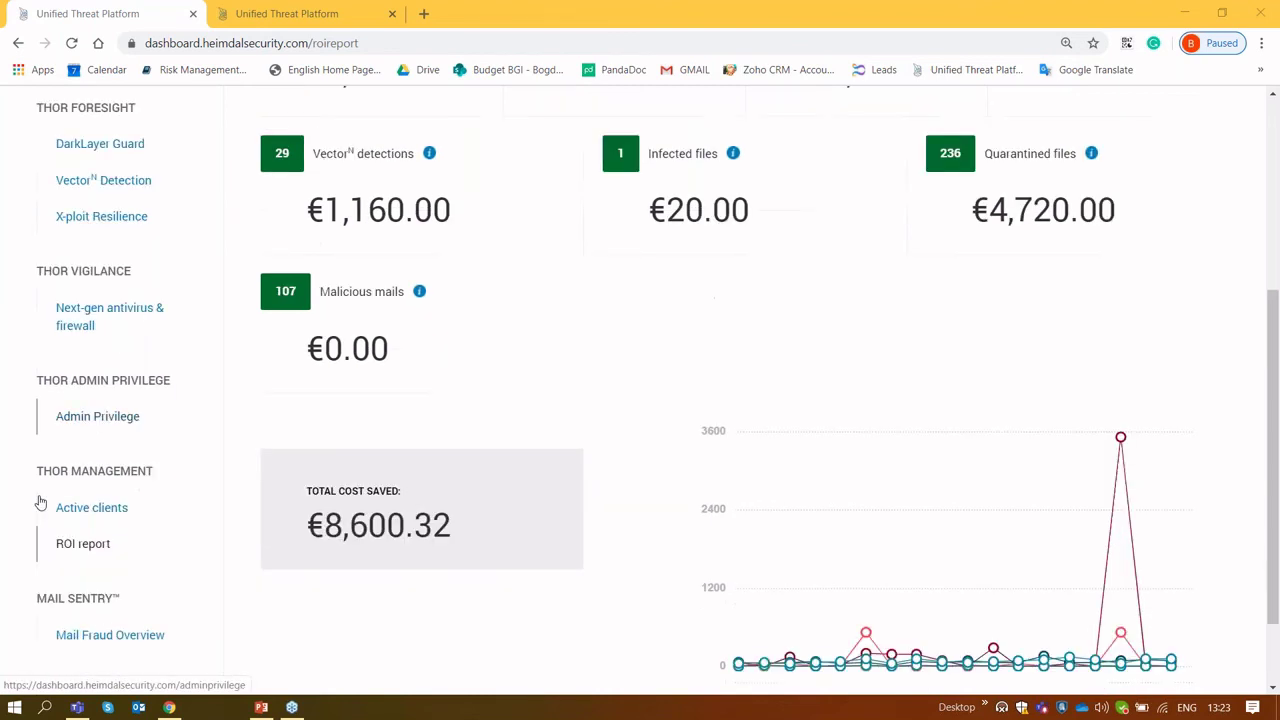
mouse_move(203, 632)
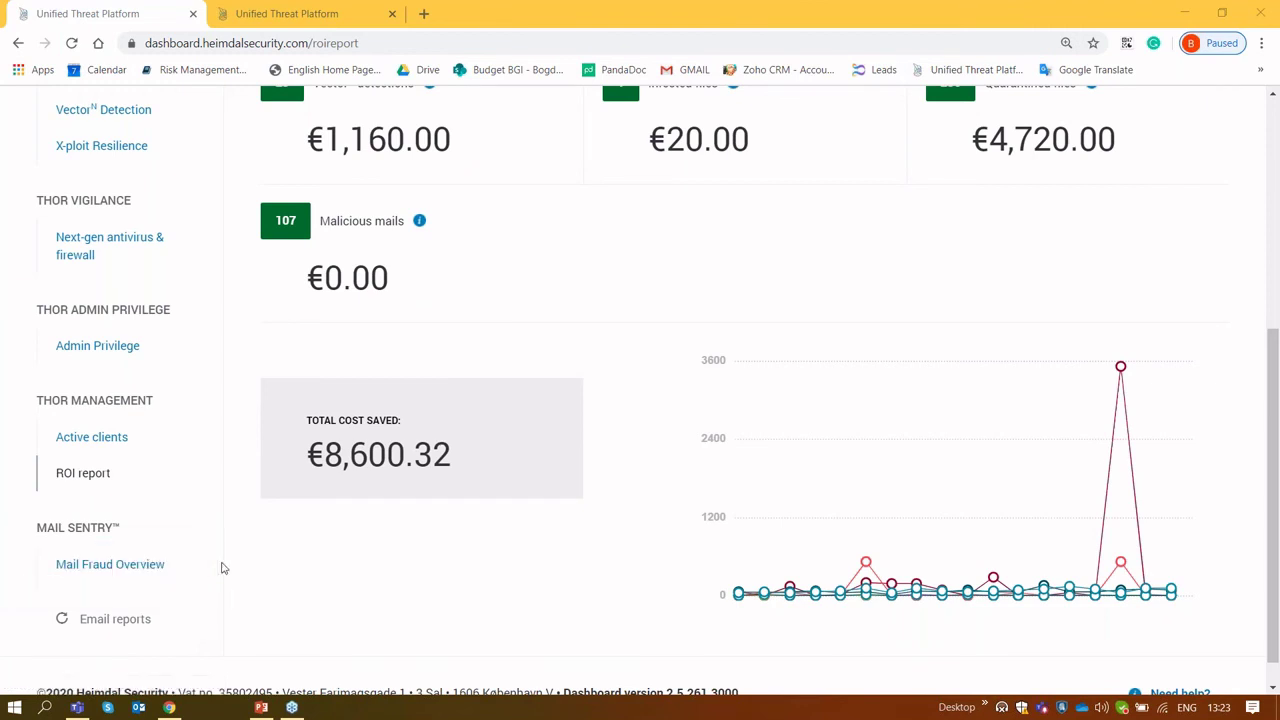
scroll(224, 568, up, 1)
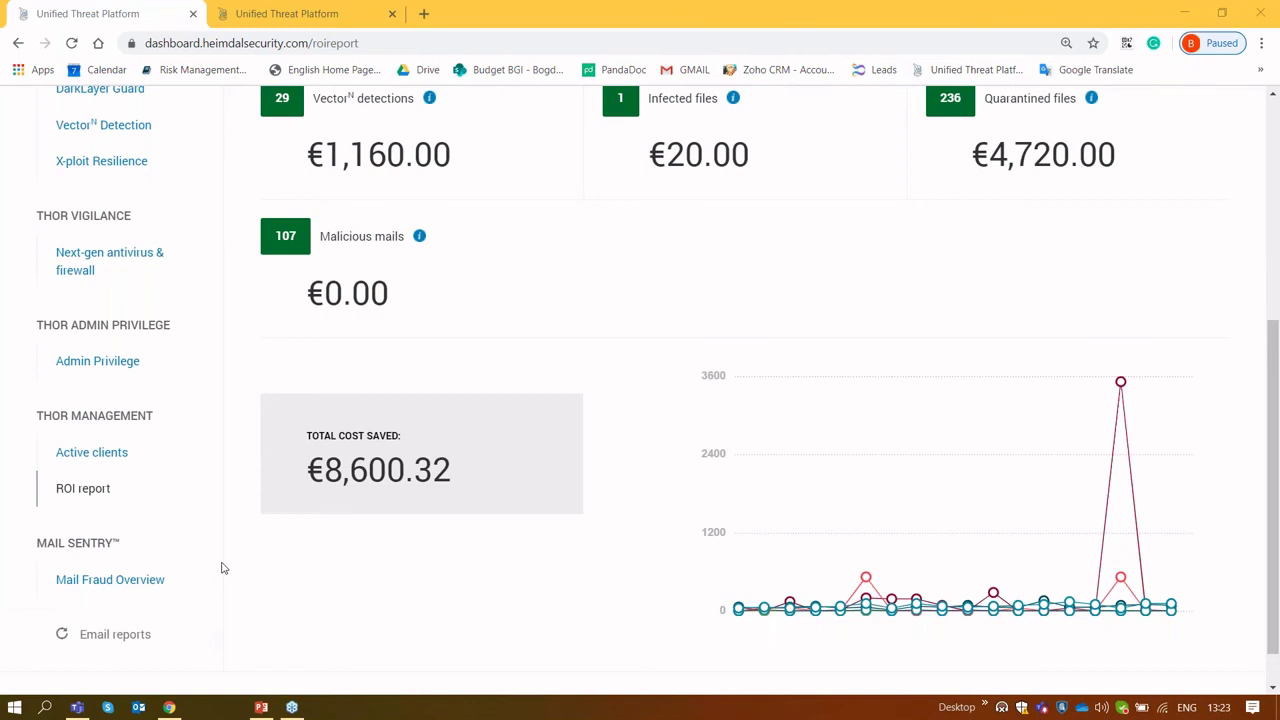
scroll(224, 568, up, 1)
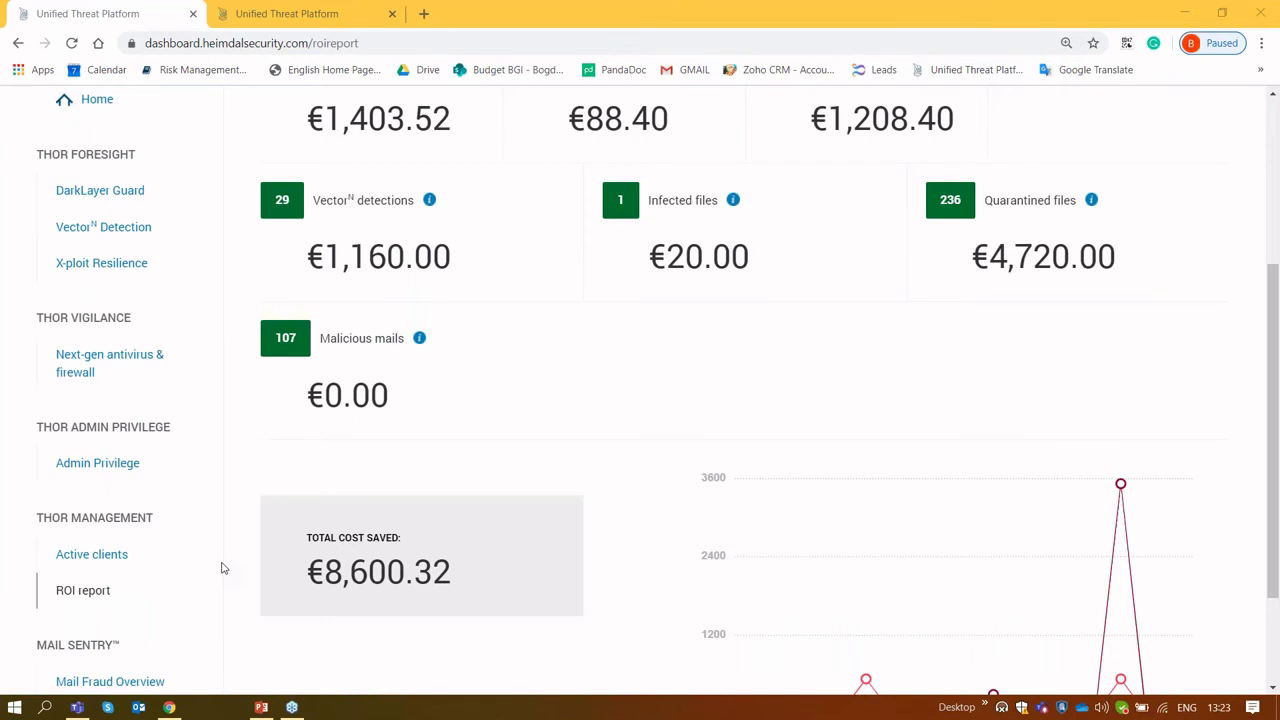
scroll(224, 568, up, 1)
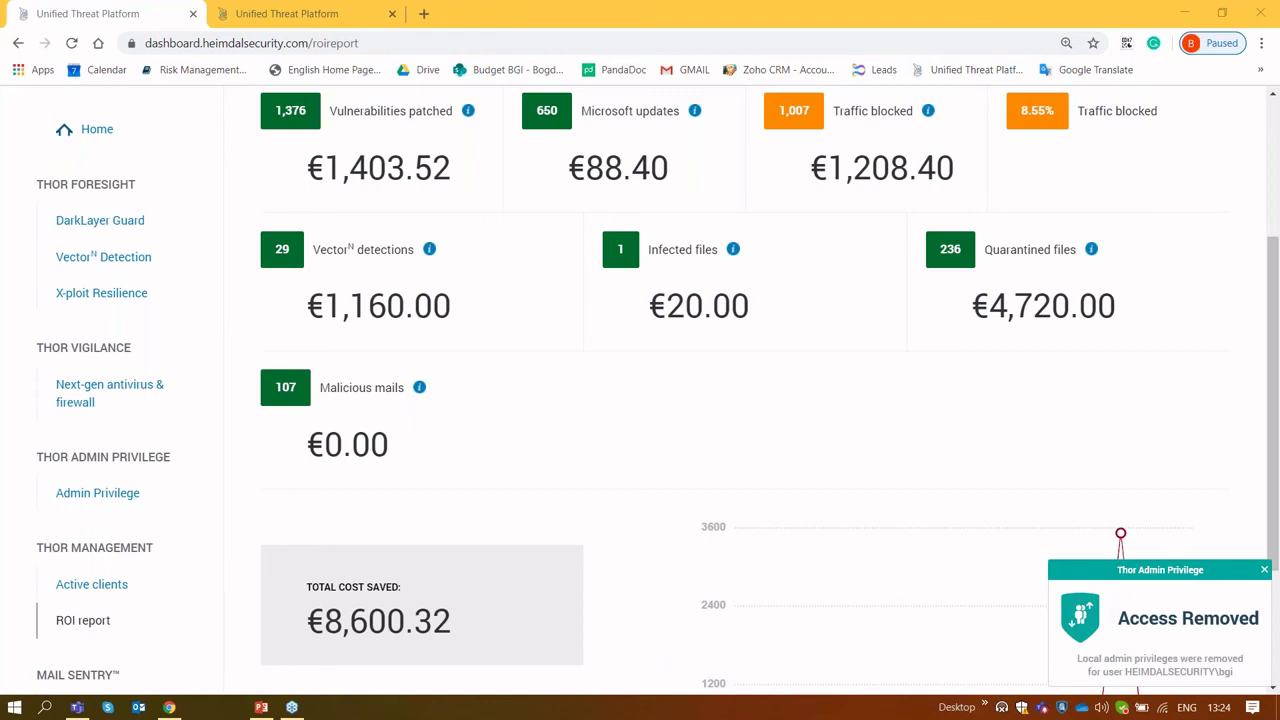
Dismiss the Thor Admin Privilege notification about the removed access
click(1263, 569)
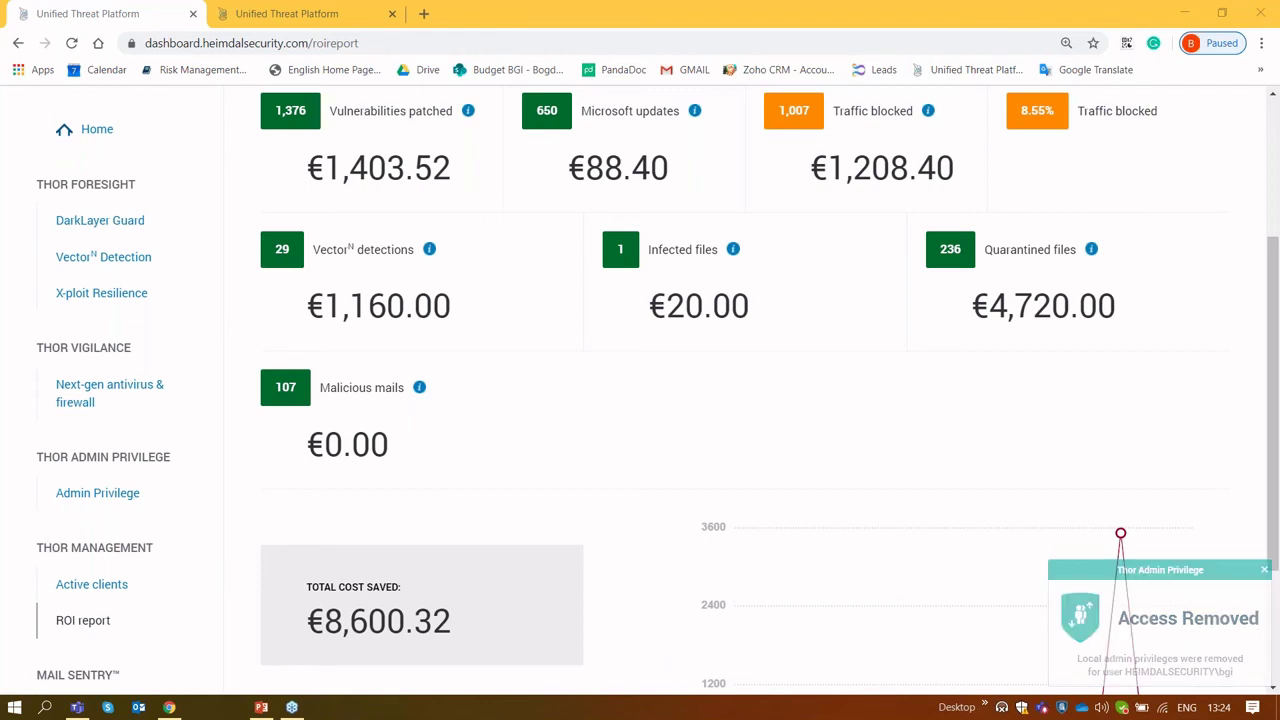
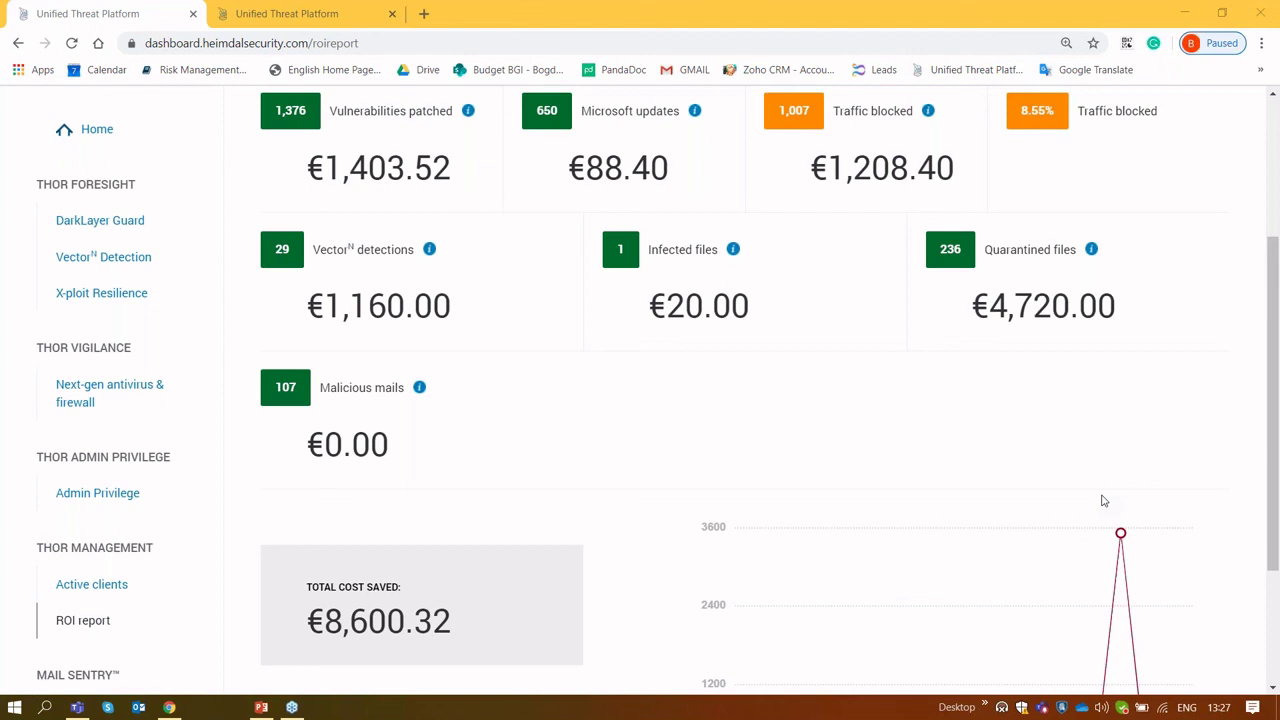
scroll(1104, 501, down, 3)
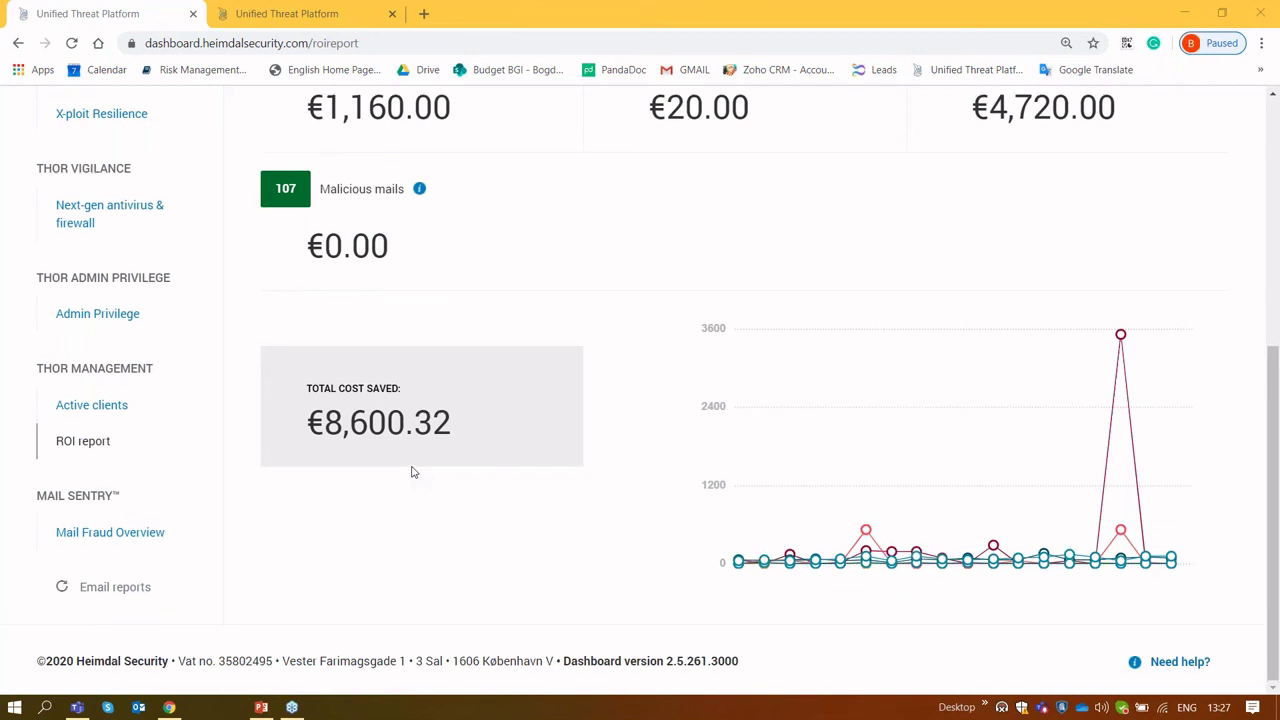
scroll(412, 472, up, 2)
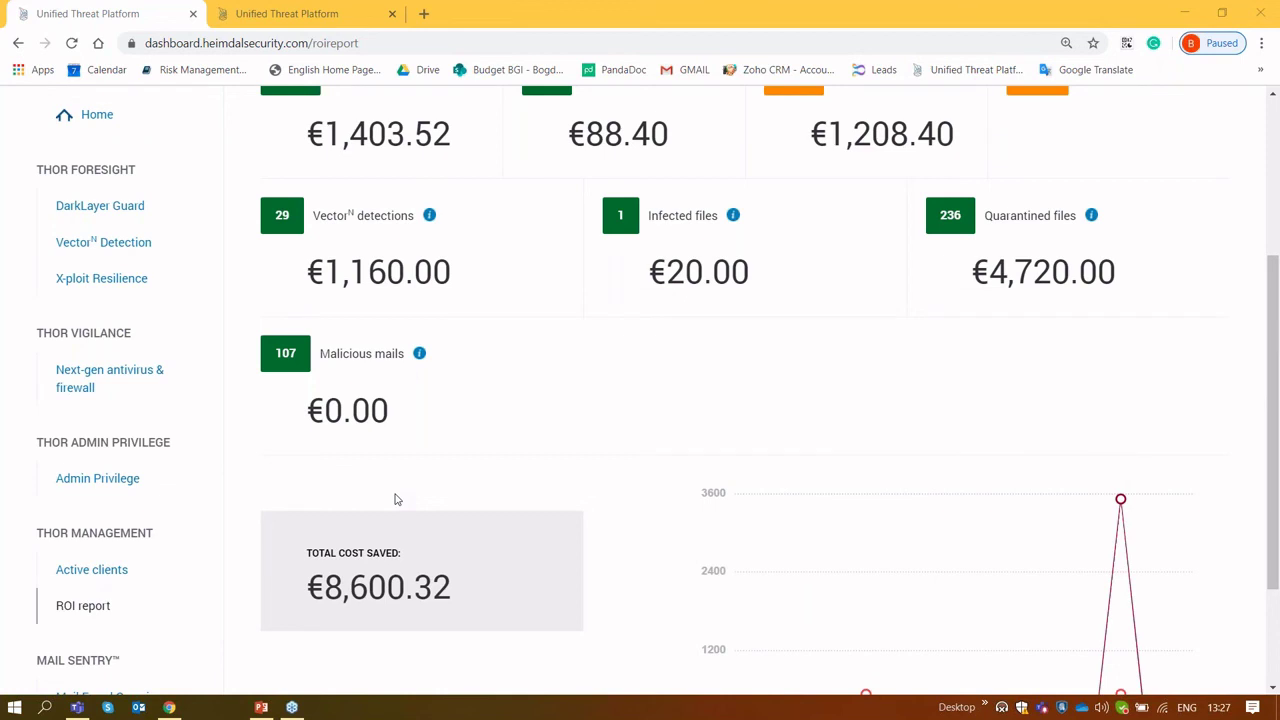
scroll(82, 565, down, 2)
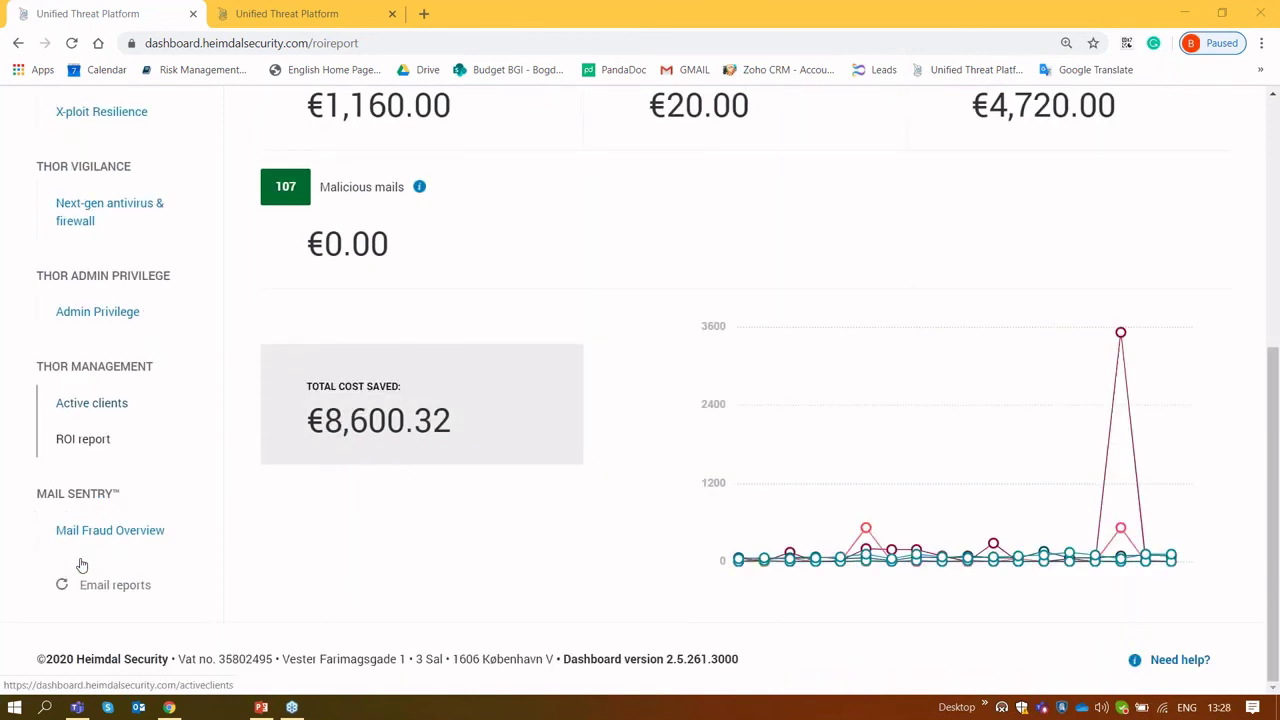
scroll(82, 565, up, 4)
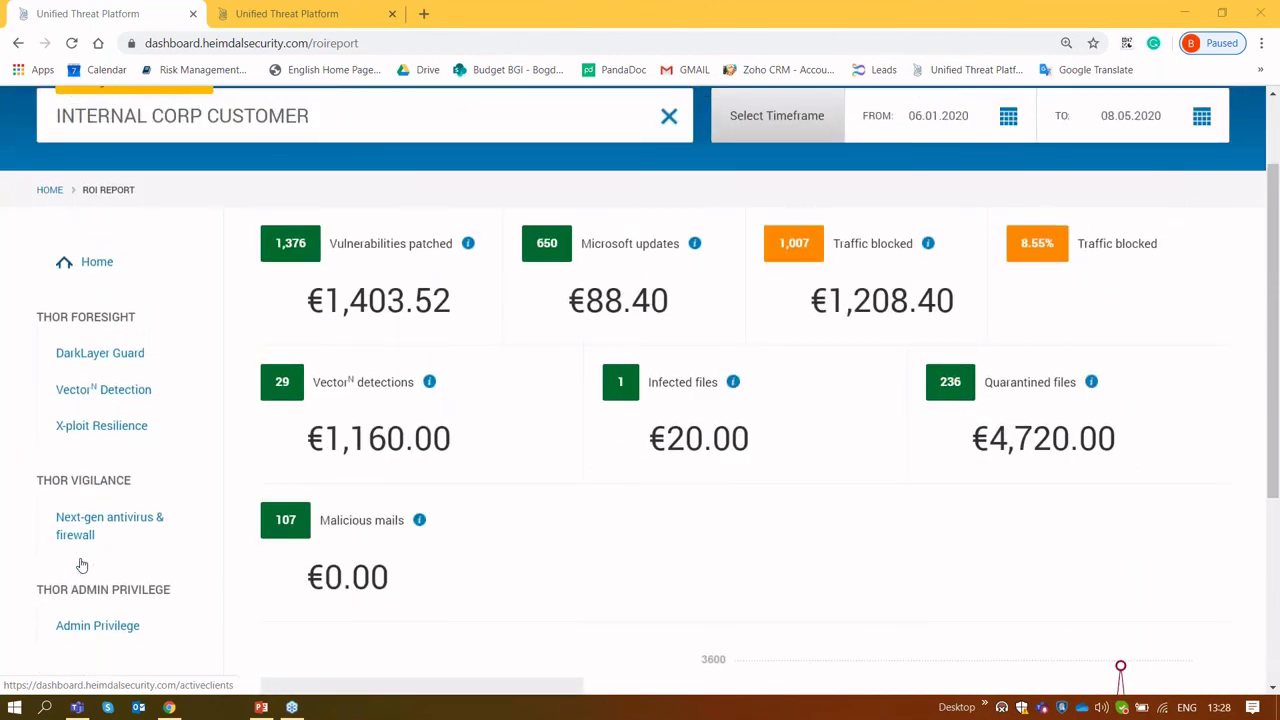
scroll(480, 575, up, 1)
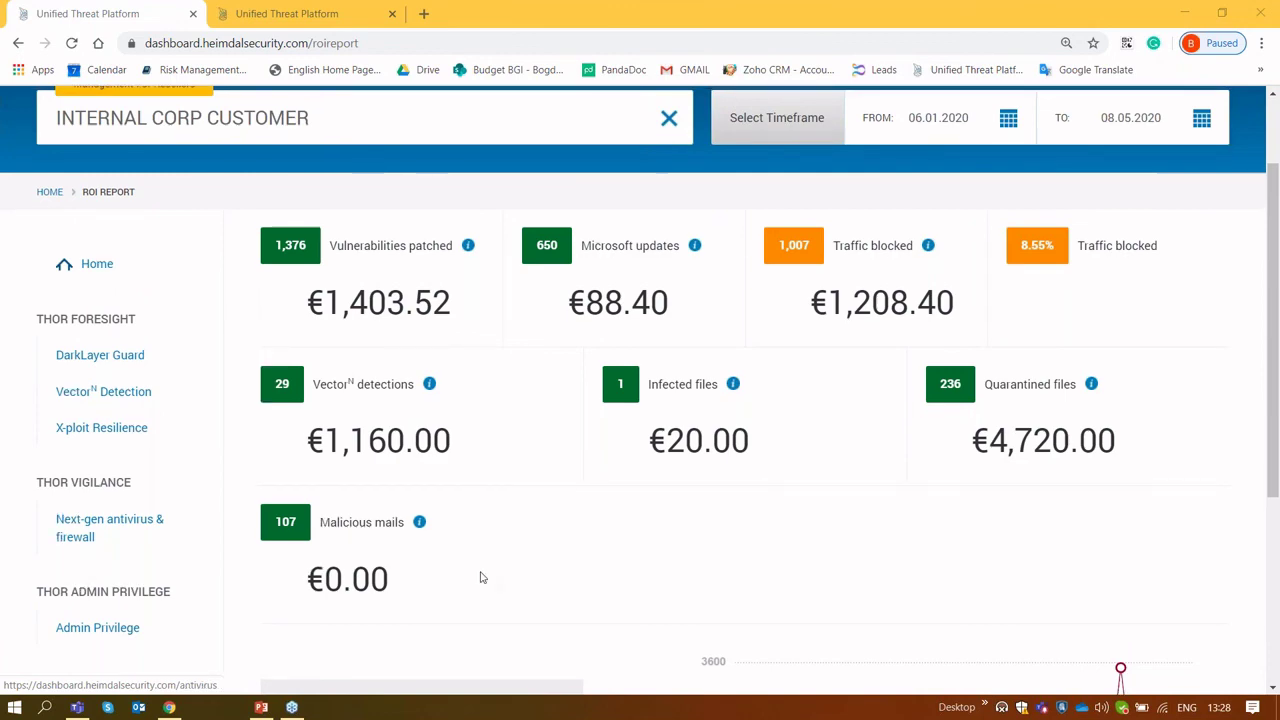
Return to the Heimdal Support group policy and examine its Thor Vigilance firewall management settings
key(ctrl+Tab)
scroll(864, 324, up, 10)
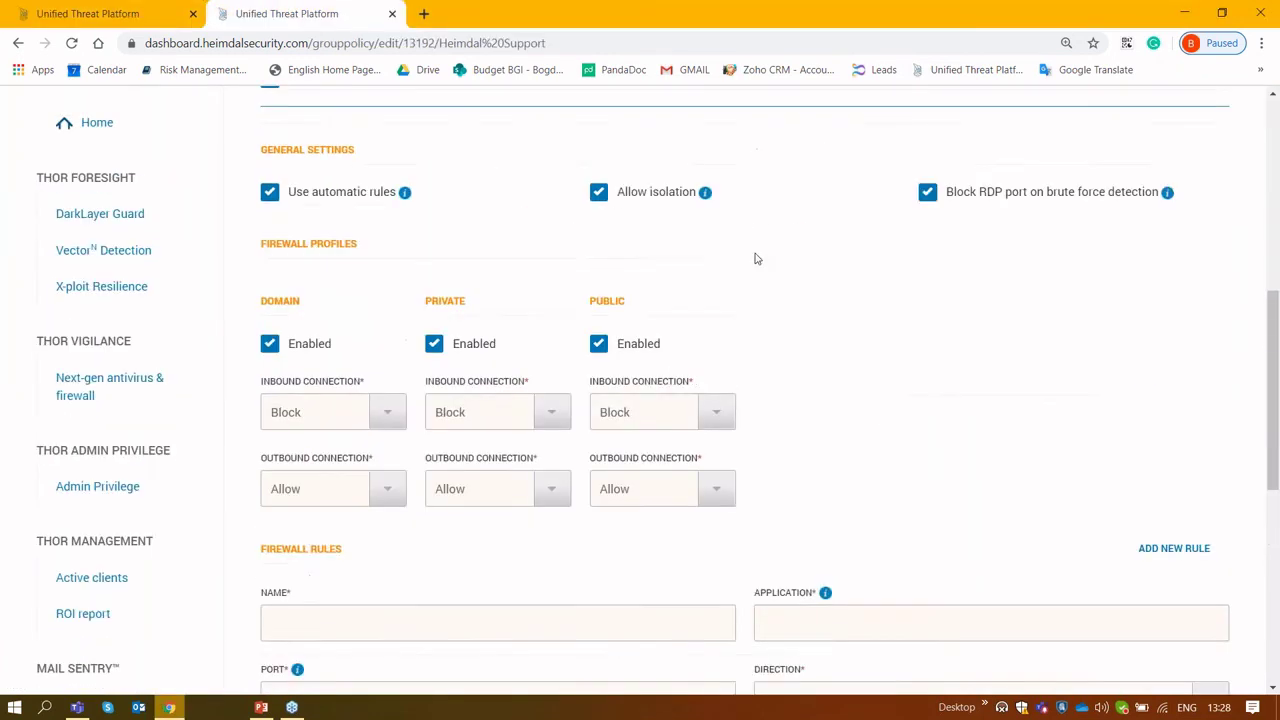
scroll(892, 422, down, 1)
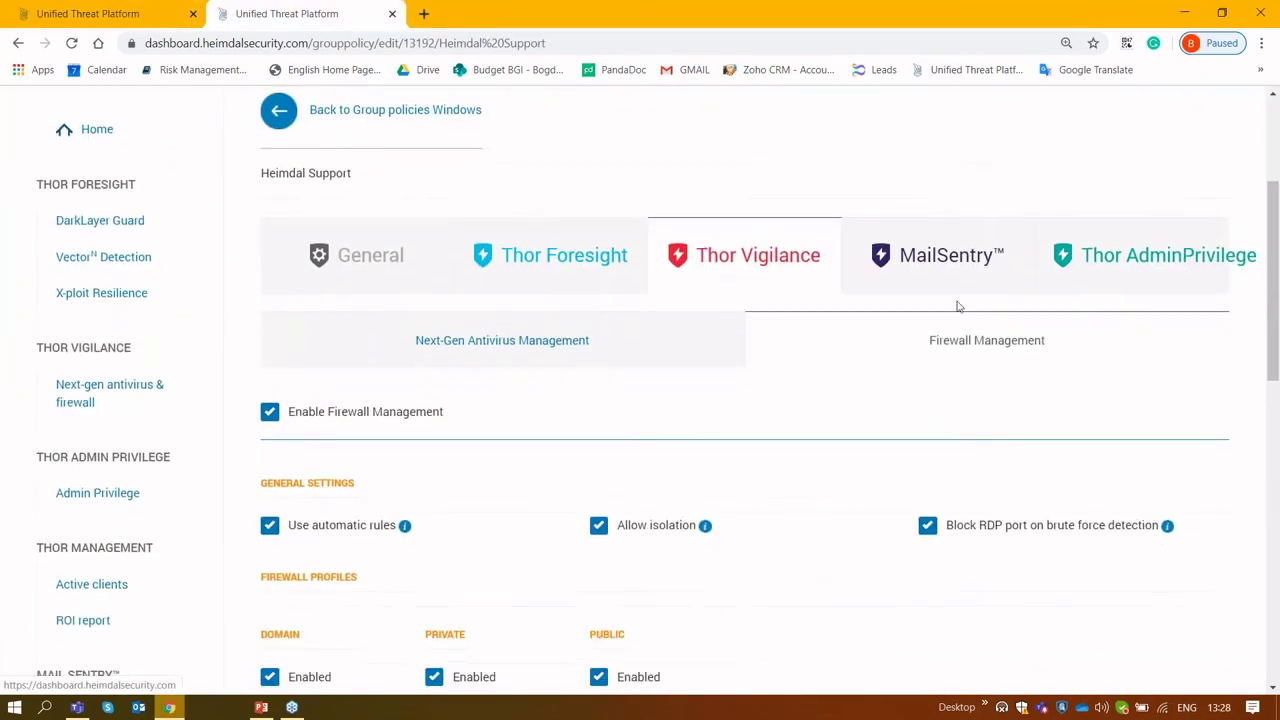
scroll(797, 411, down, 1)
scroll(792, 415, down, 2)
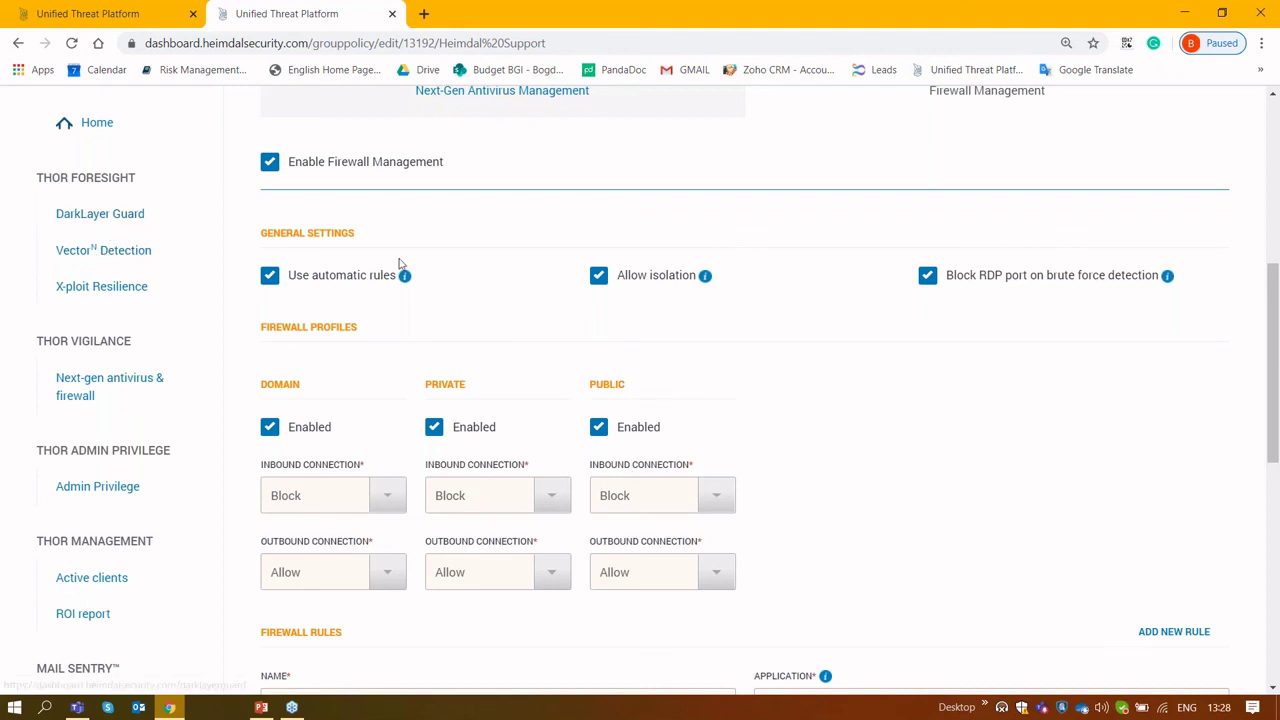
Open the policy's Thor Foresight settings and examine the DarkLayer Guard options and domain lists
scroll(450, 283, up, 2)
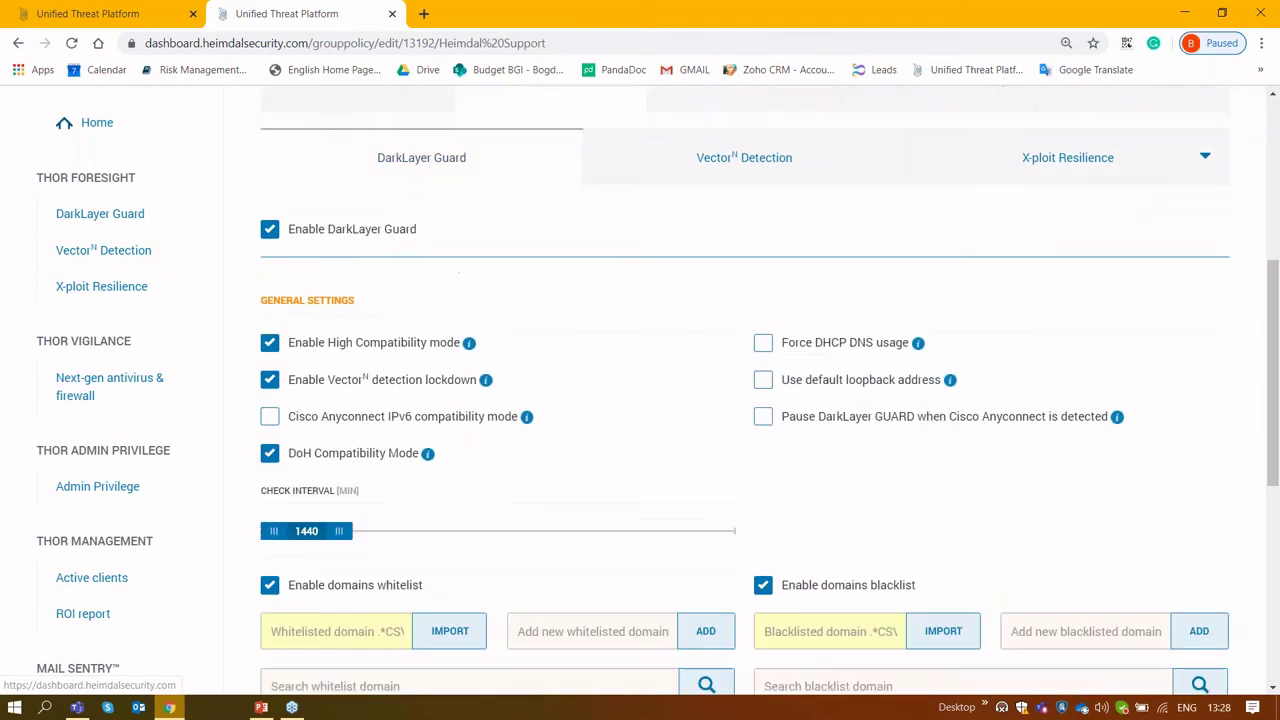
mouse_move(486, 315)
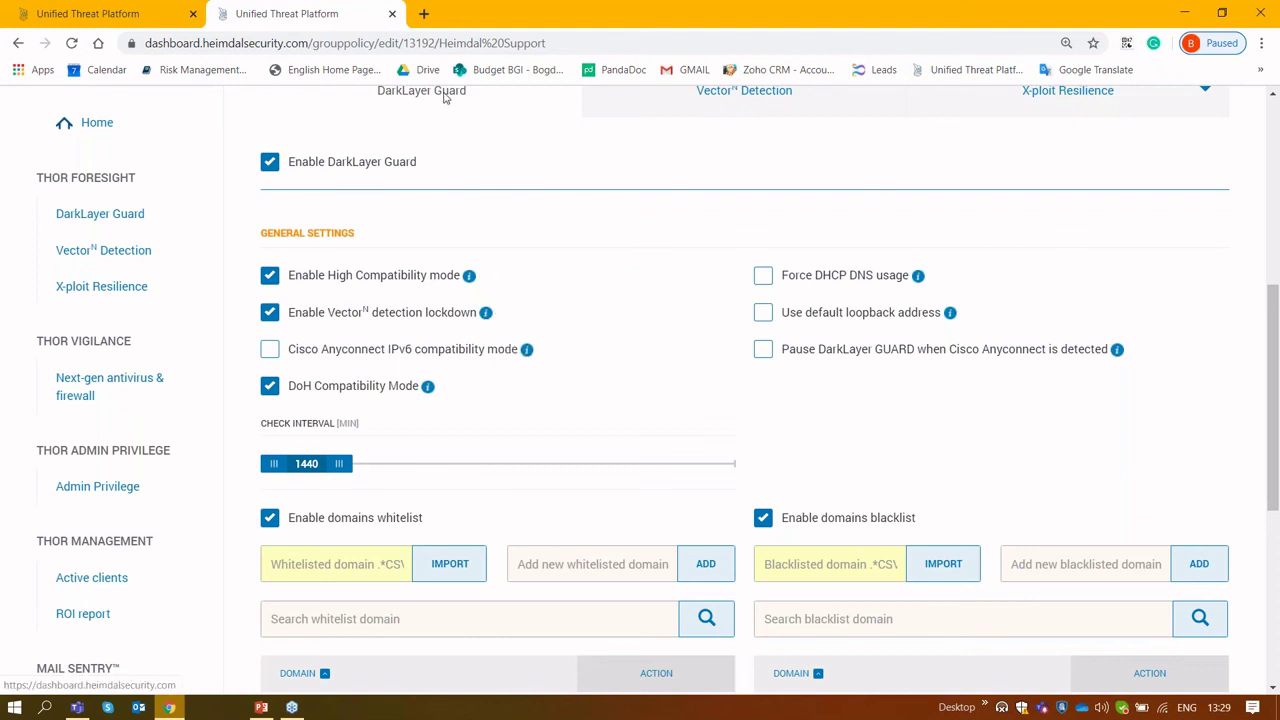
scroll(533, 223, up, 2)
scroll(535, 230, up, 1)
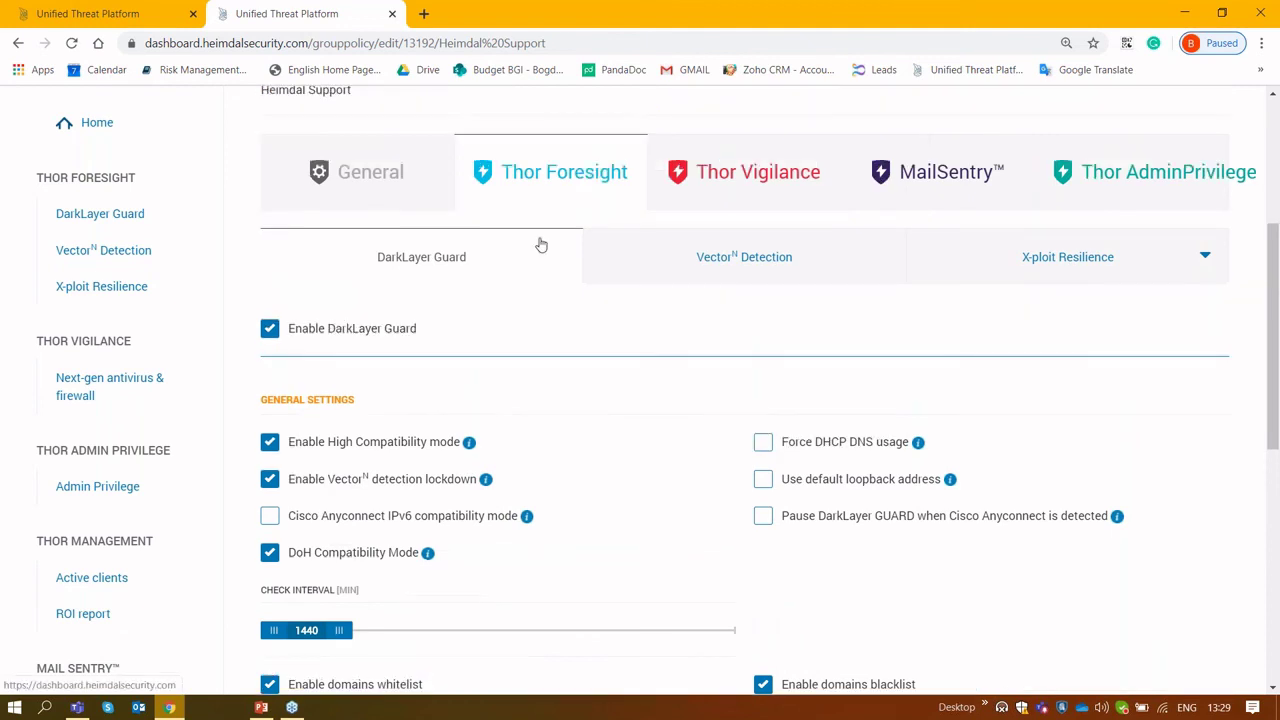
Open the policy's general settings and examine the check intervals, thresholds, proxy and additional settings
click(365, 172)
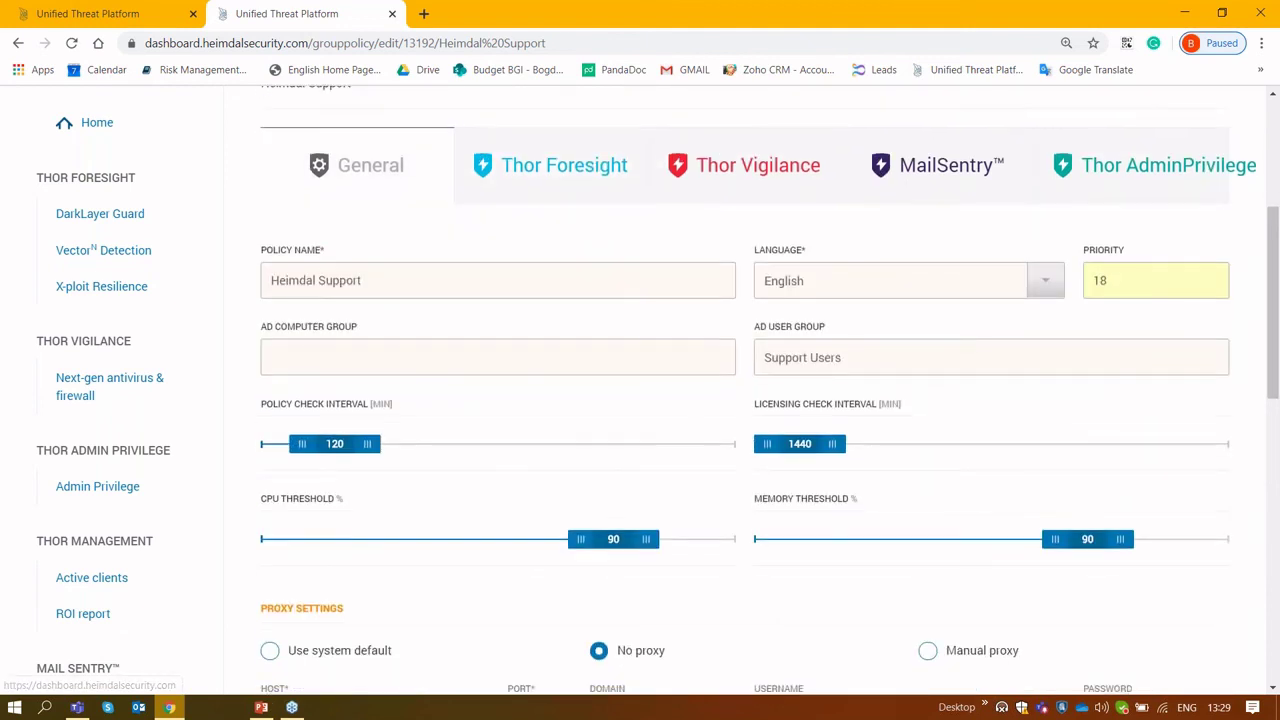
scroll(585, 445, down, 6)
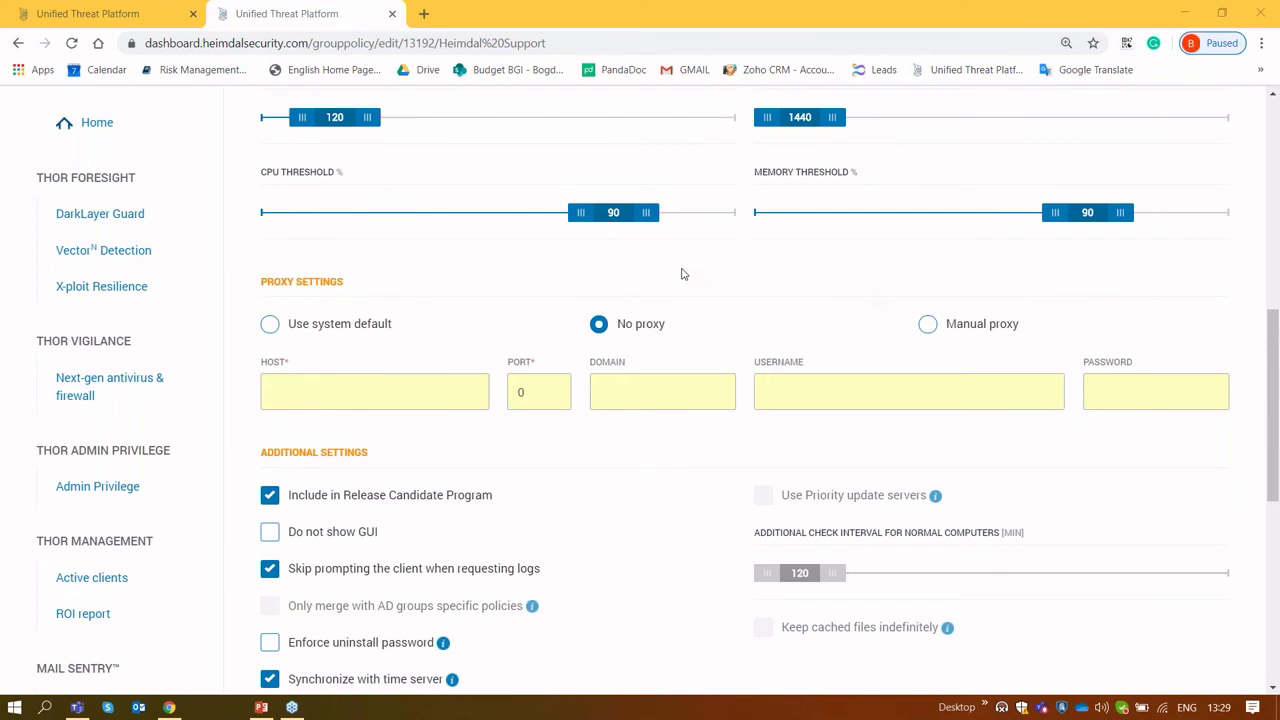
scroll(683, 274, up, 6)
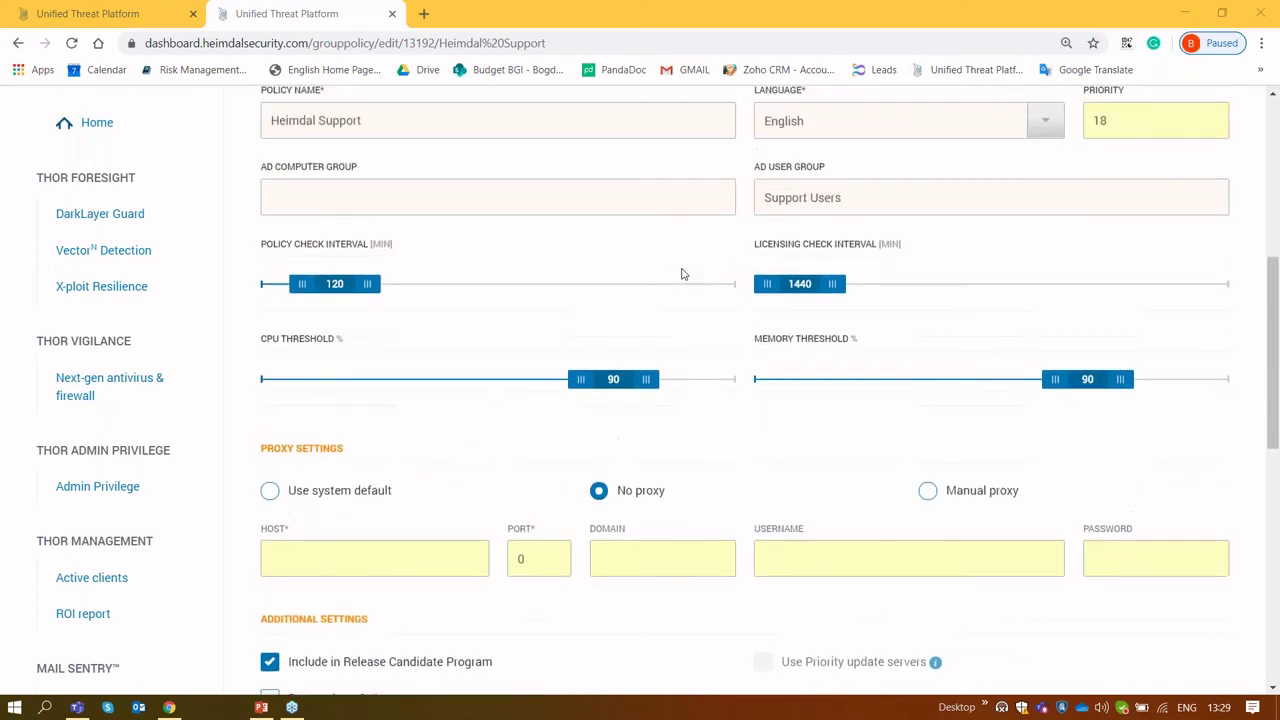